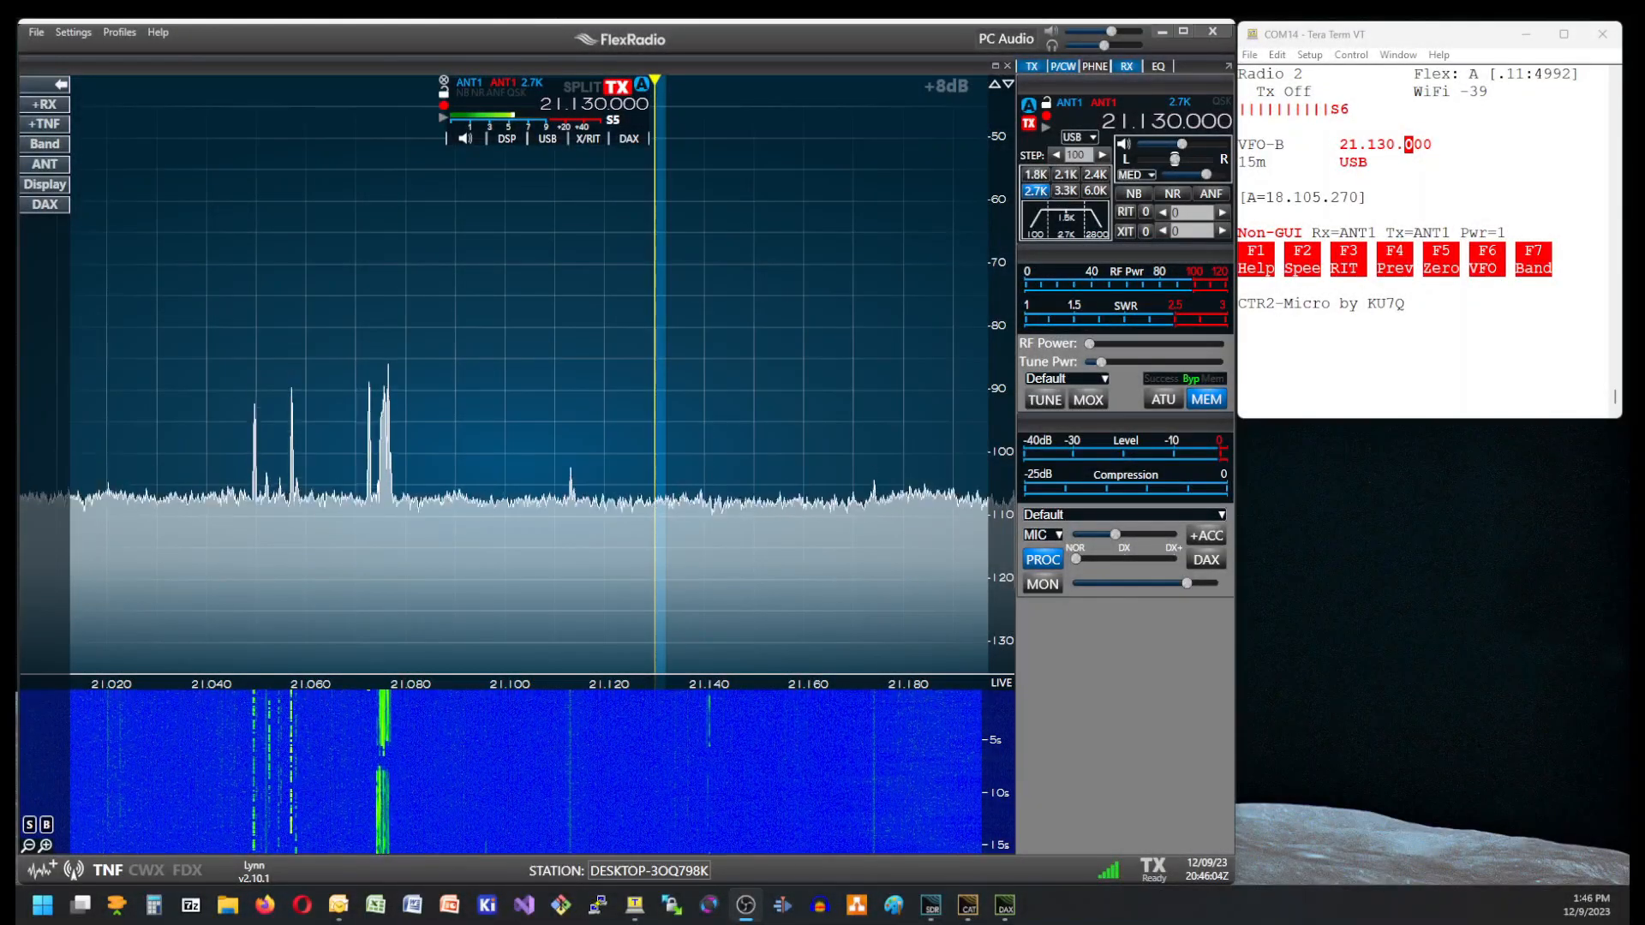
Tune VFO-B up and down in 100 Hz increments, ending at 21.130.300 MHz.
click(1393, 54)
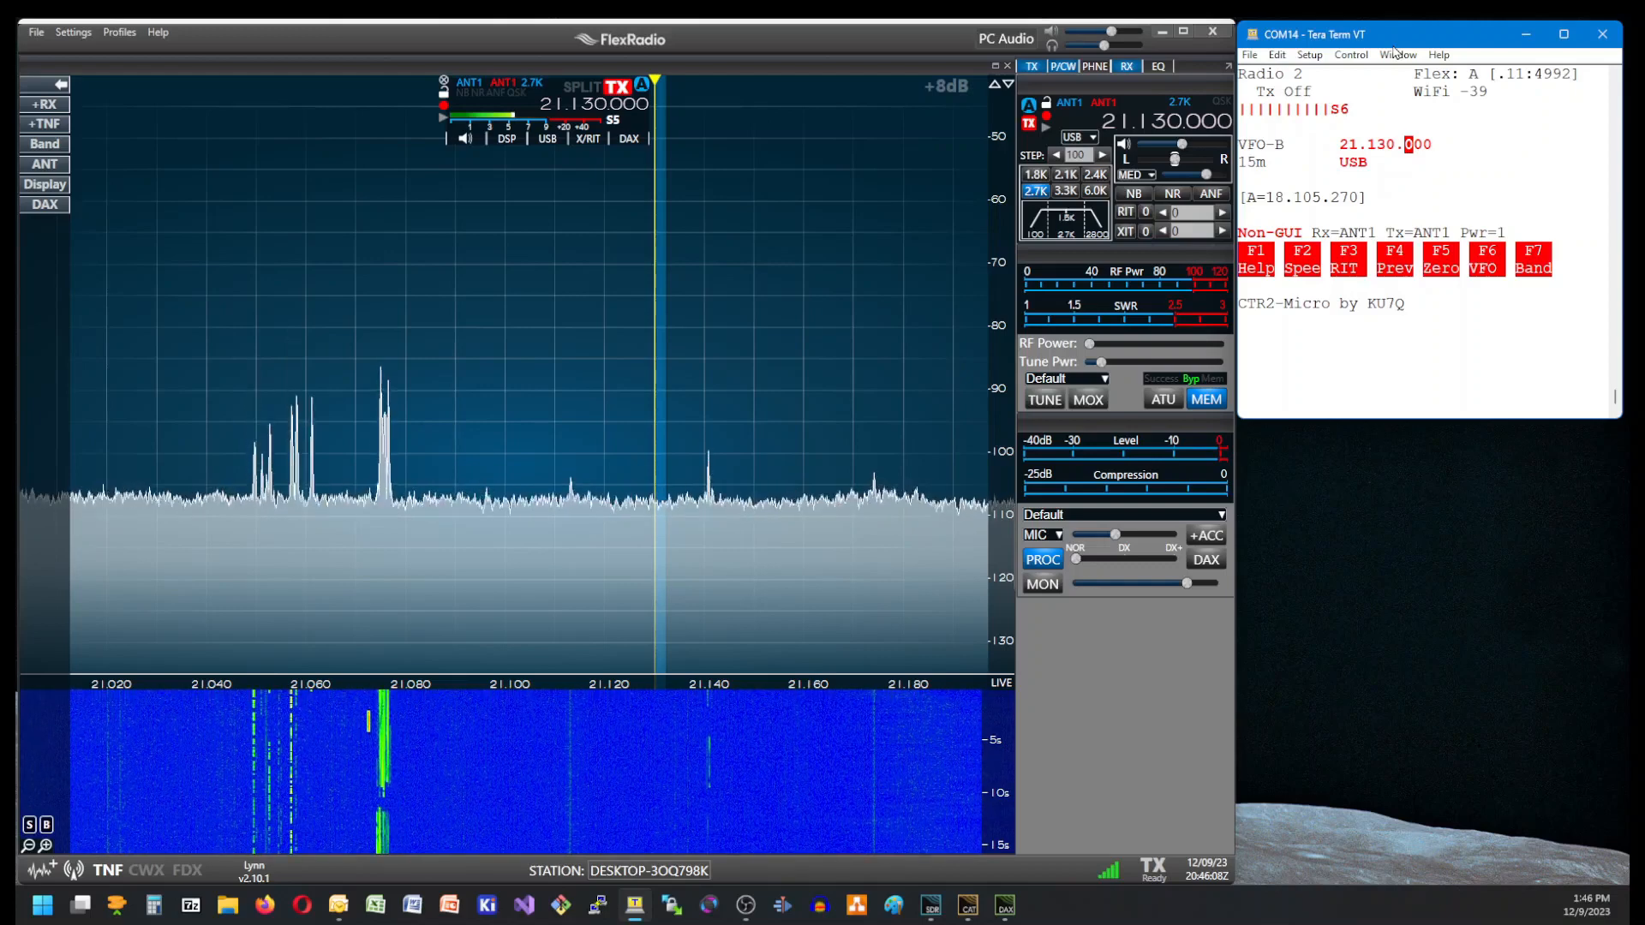
key(Up)
key(Up)
key(Up)
key(Up)
key(Up)
key(Up)
key(Up)
key(Down)
key(Down)
key(Down)
key(Down)
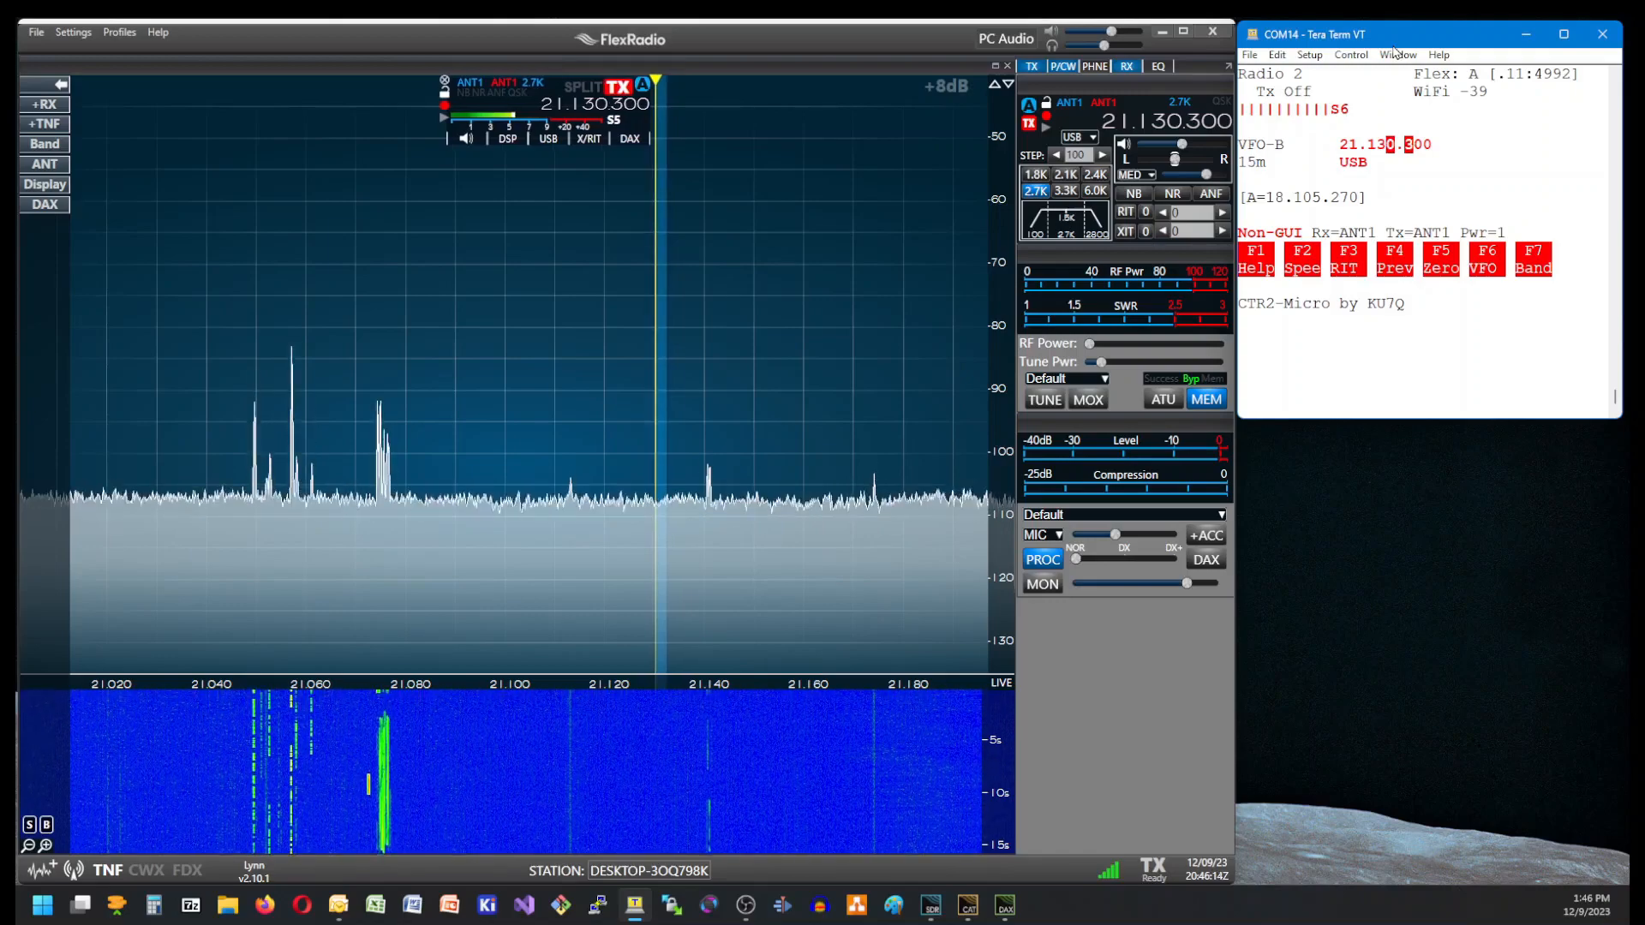
Change the tuning increment to the 1 kHz digit and tune VFO-B to 21.133.300 MHz.
key(Left)
key(Up)
key(Up)
key(Up)
key(Up)
key(Down)
key(Down)
key(Down)
key(Down)
key(Down)
key(Up)
key(Up)
key(Up)
key(Up)
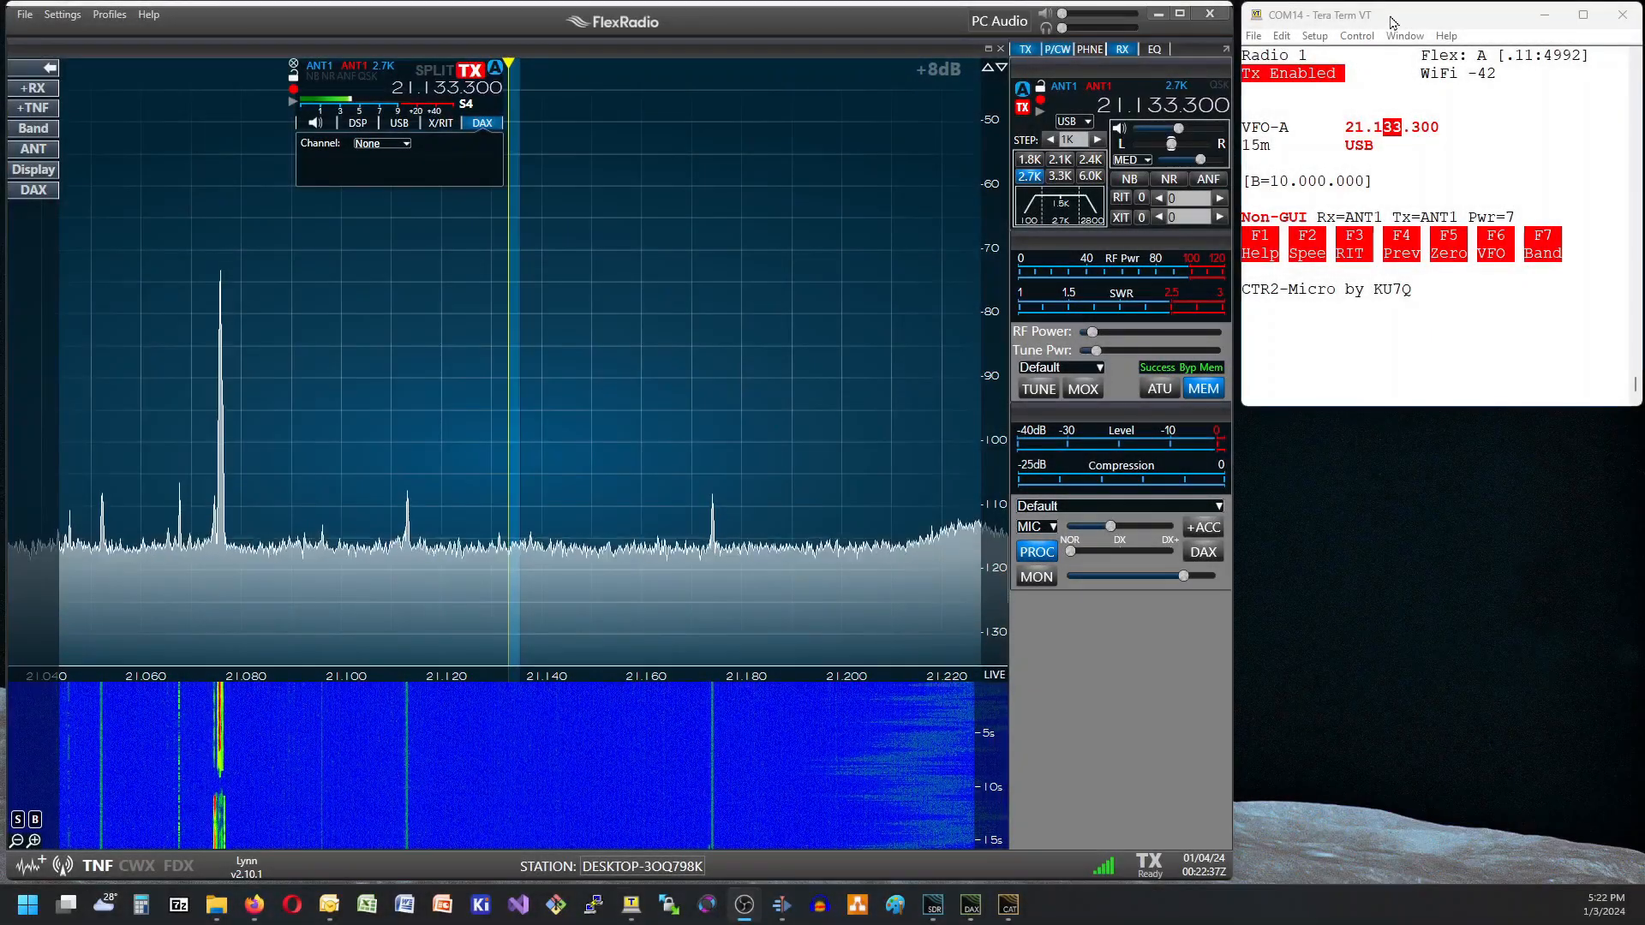
Examine the controller's main options, from Frequency and VFO through Band, Mode and the message settings to Keyer.
click(1395, 21)
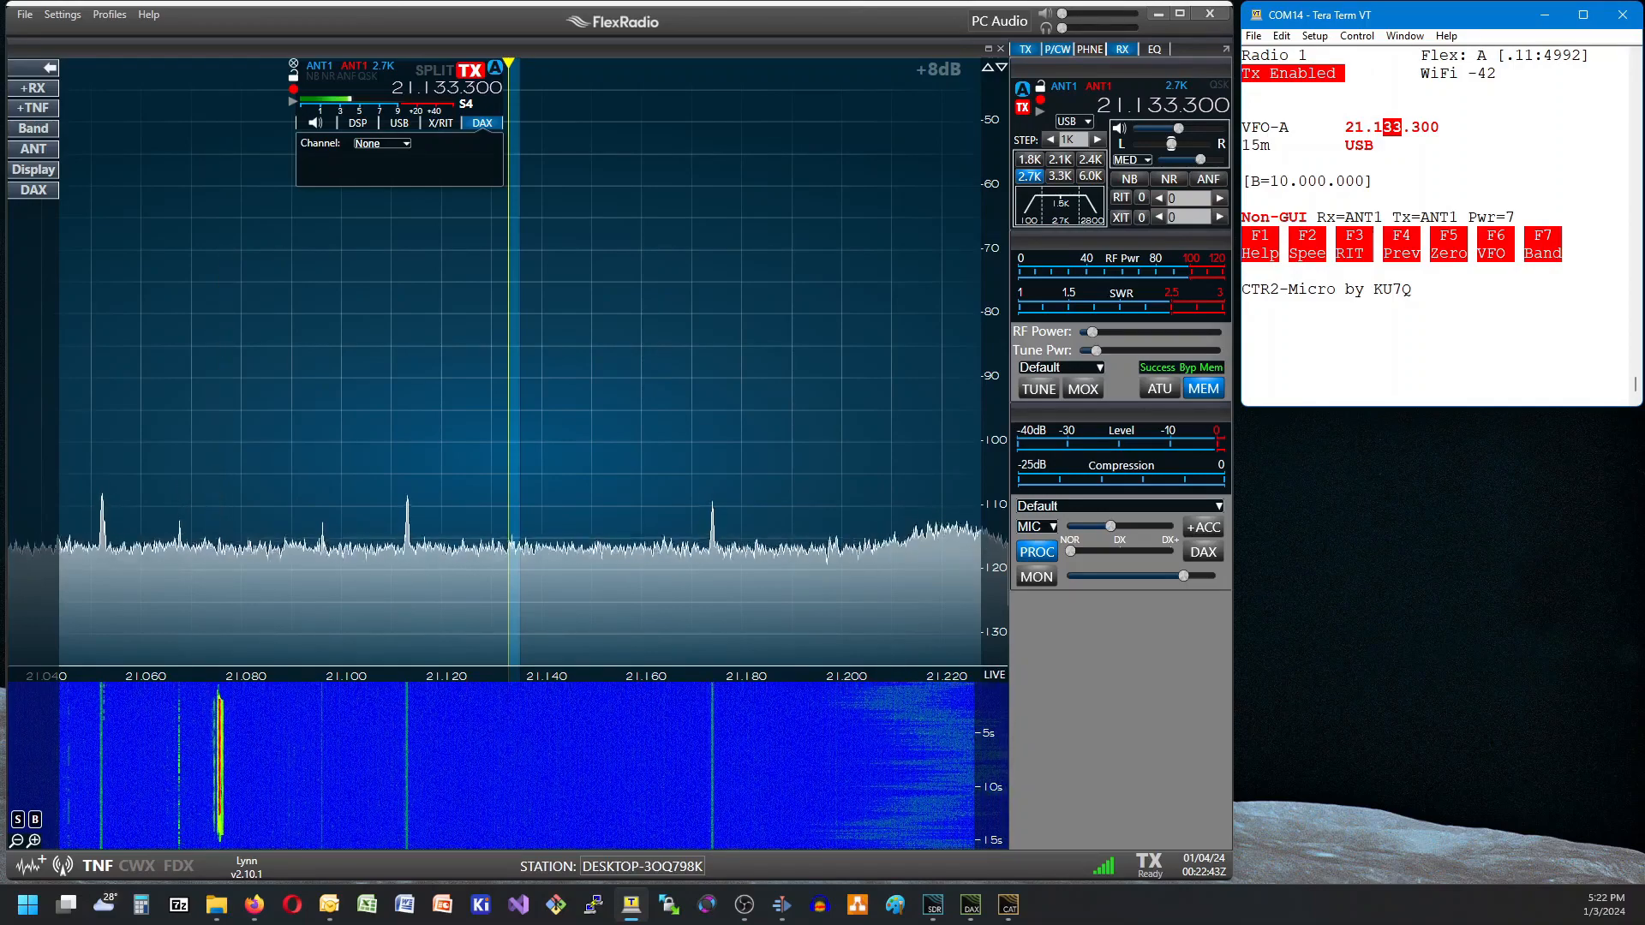
key(Return)
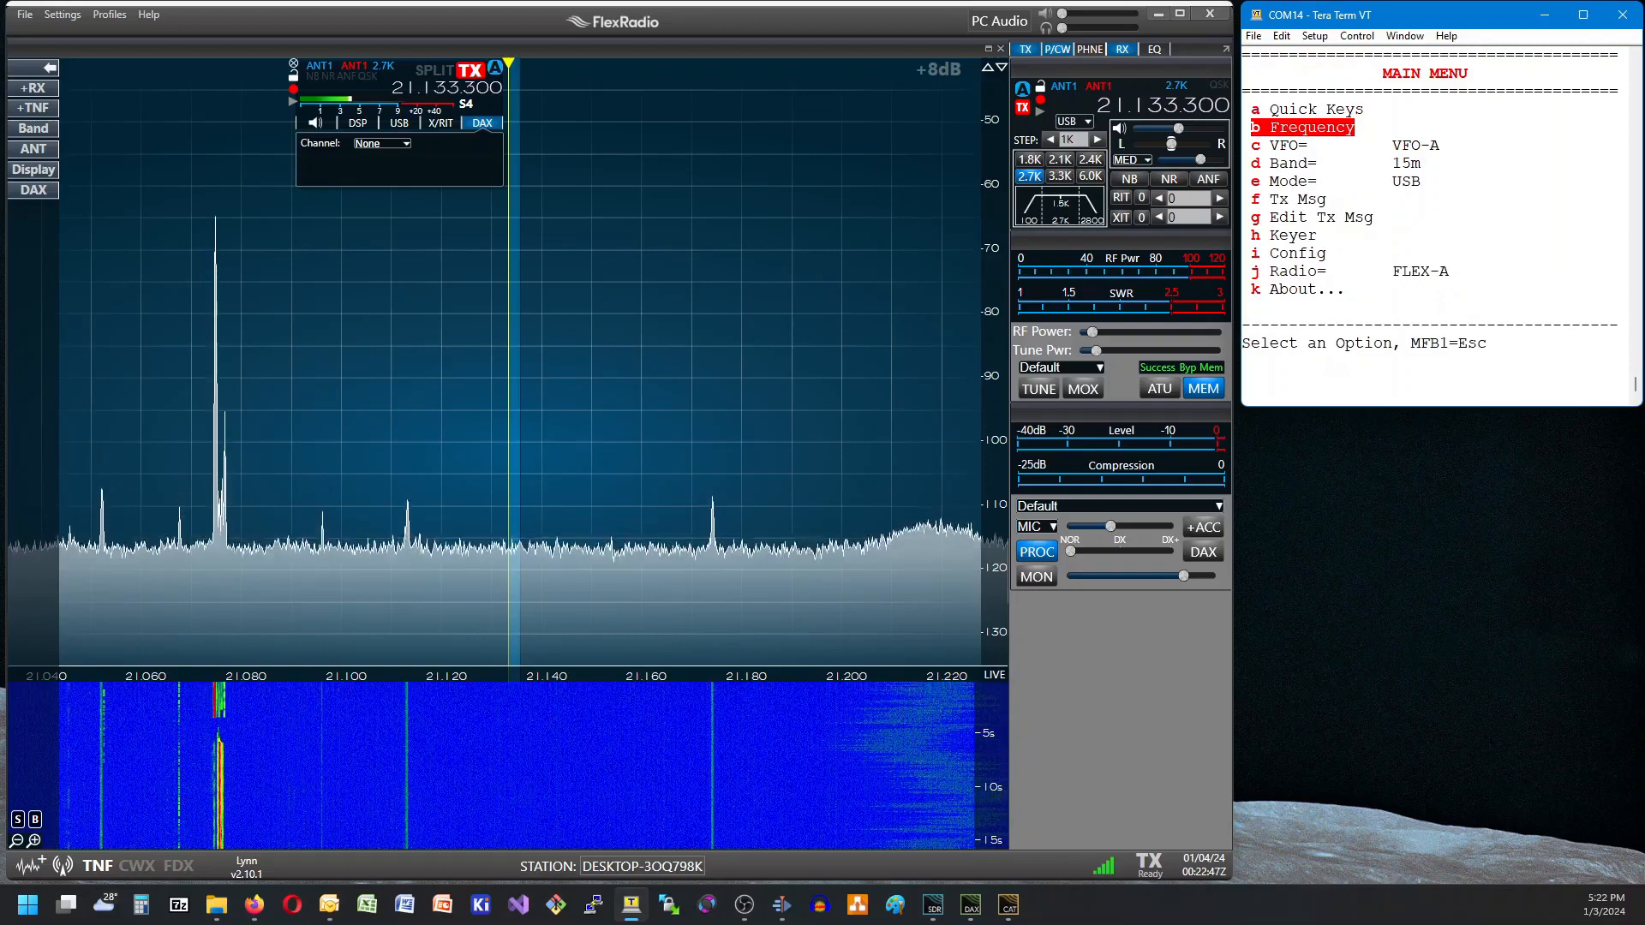
key(Down)
key(Down)
key(Down)
key(Down)
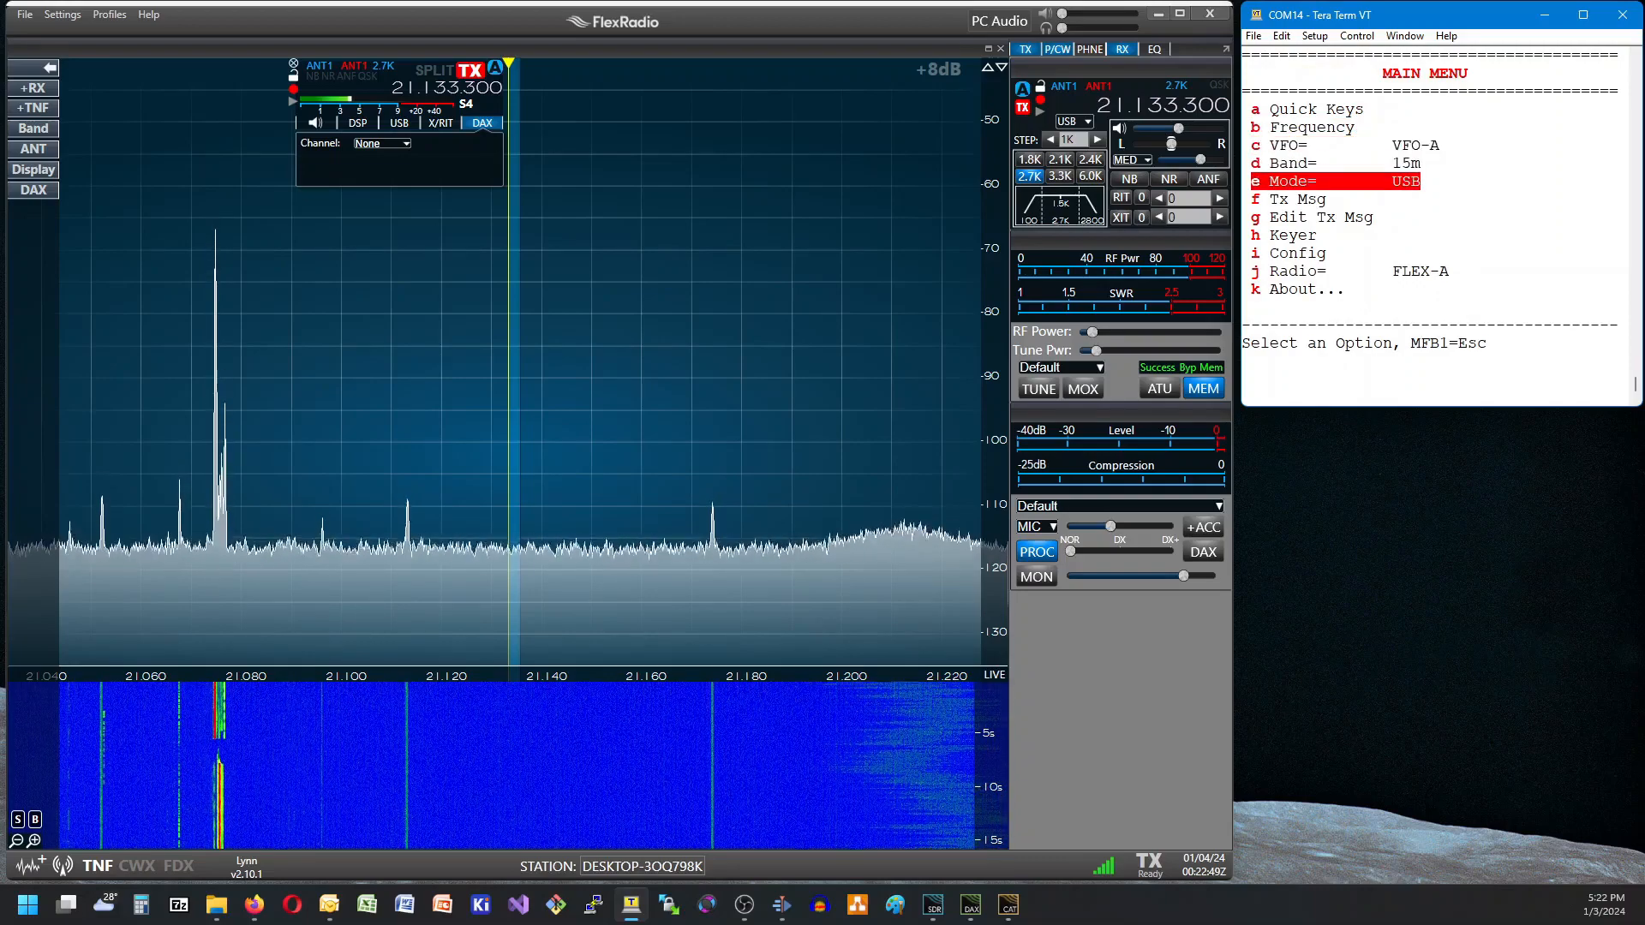
key(Down)
key(Down)
key(Up)
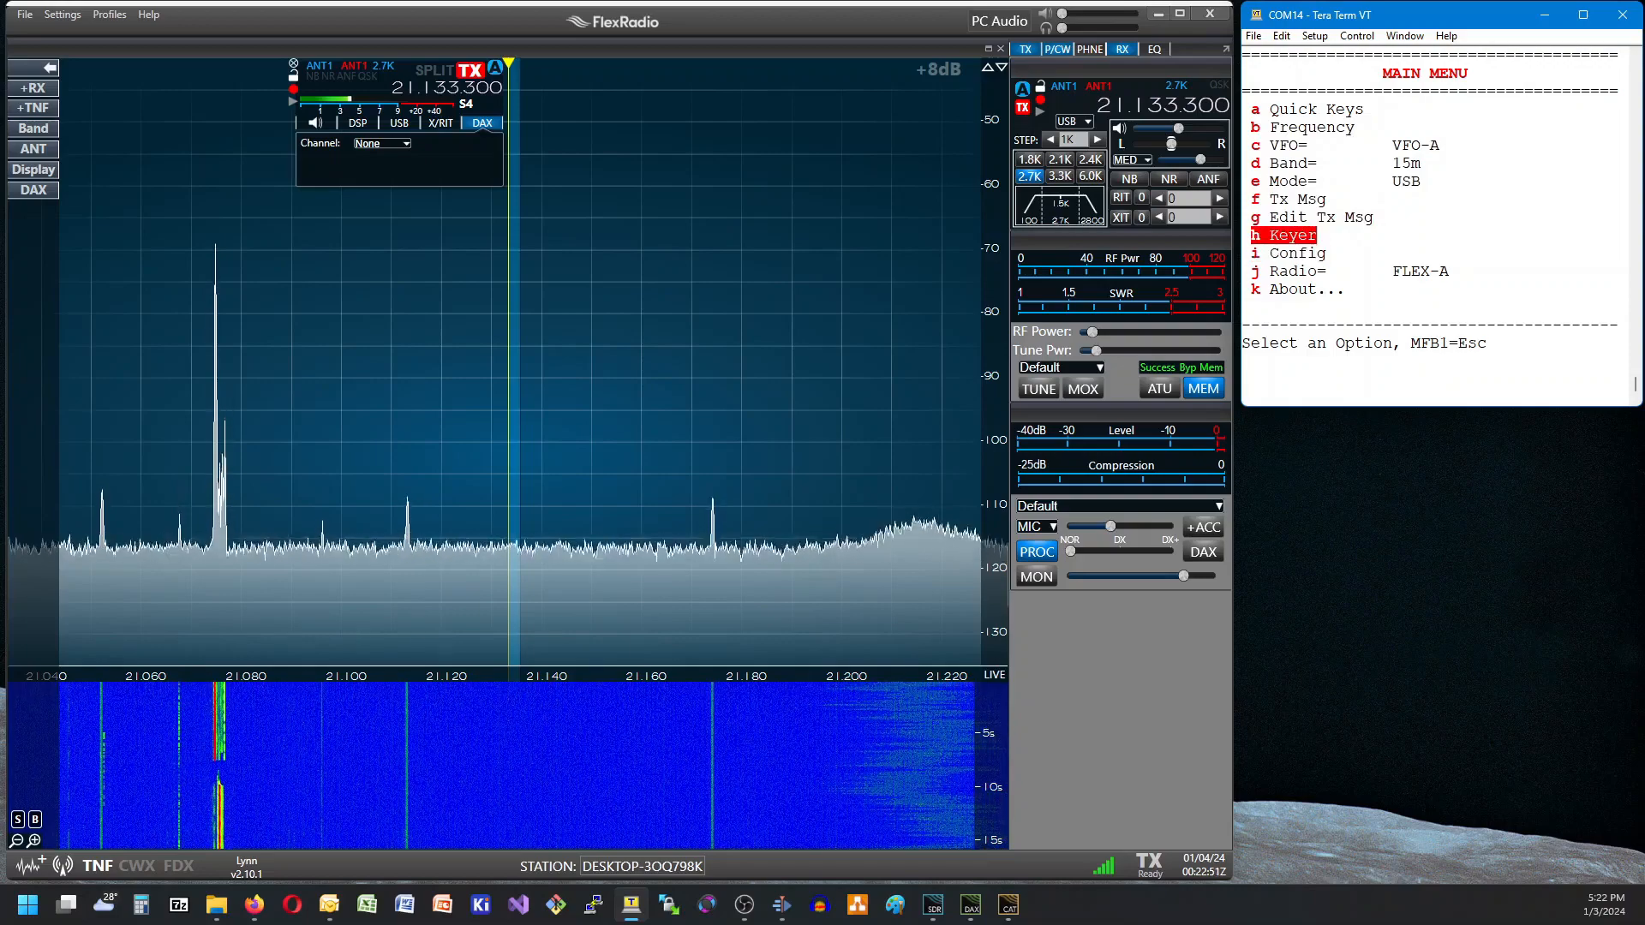
key(Up)
key(Up)
key(Up)
key(Up)
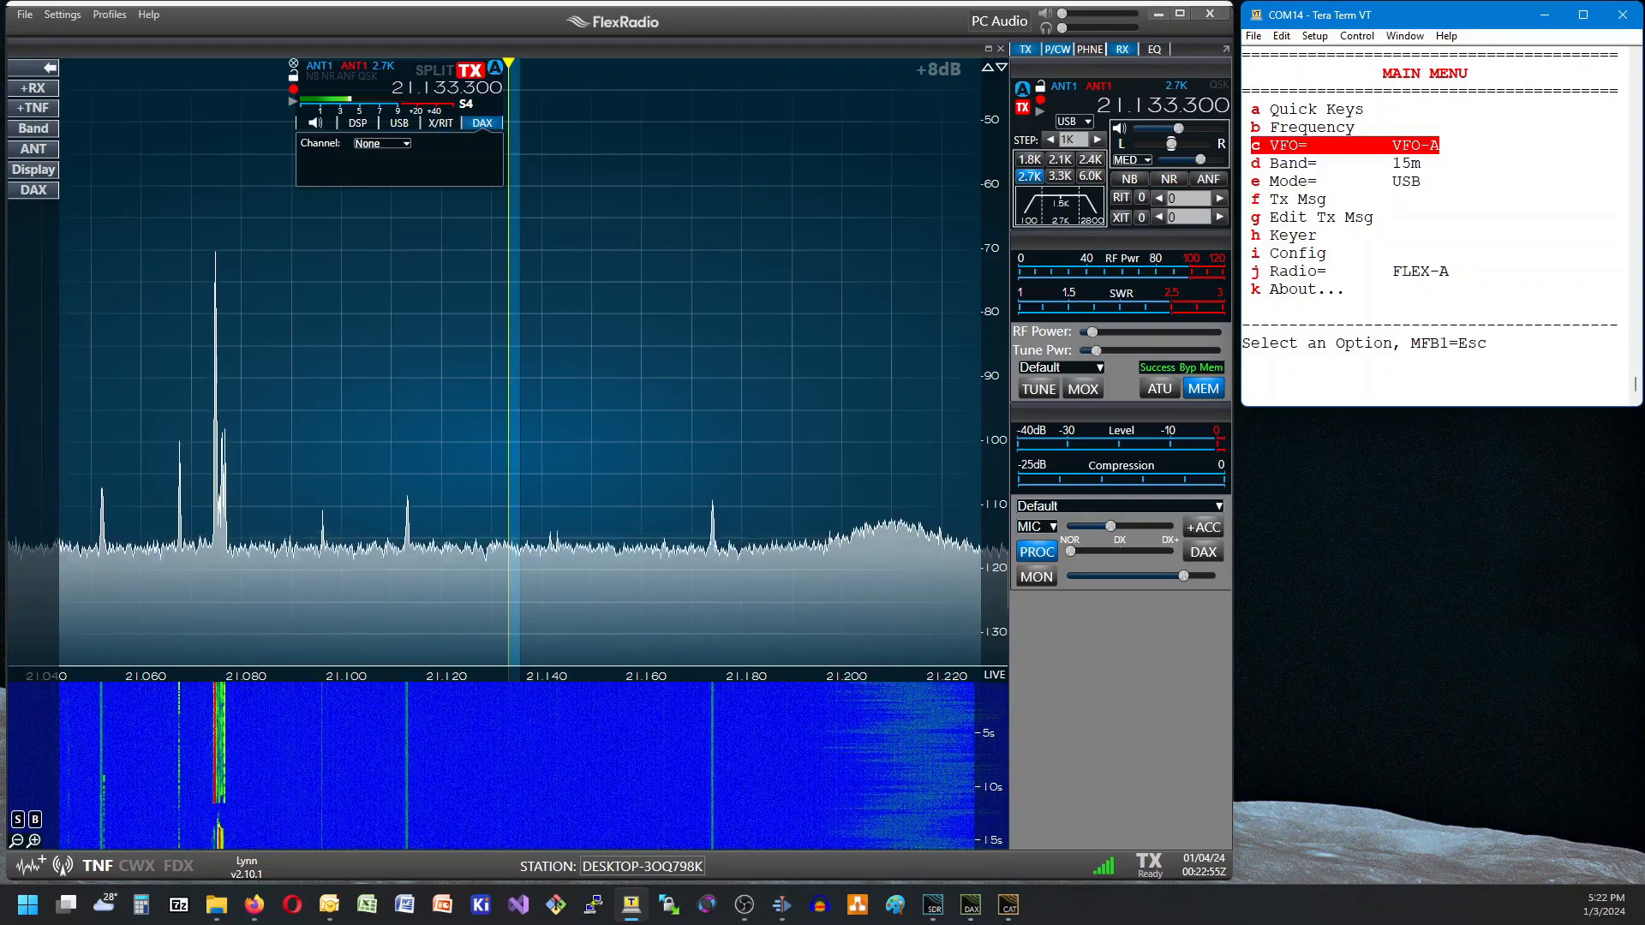
Browse the previous frequencies and modes list and recall 18.144 USB on VFO-A.
key(Up)
key(Return)
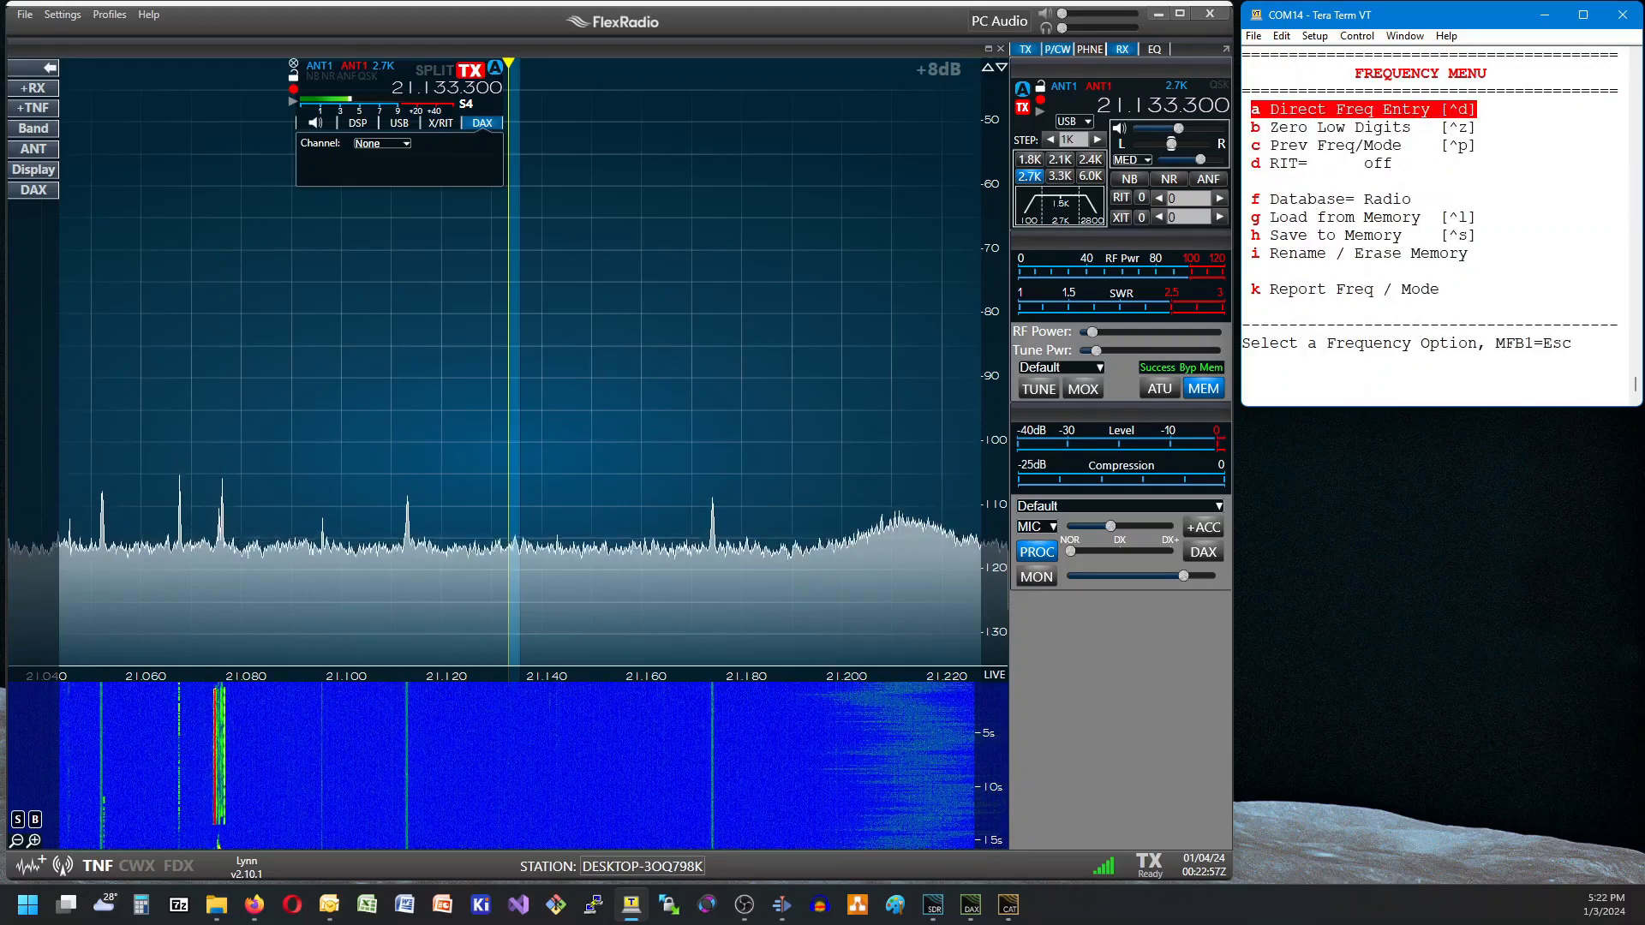
key(Down)
key(Down)
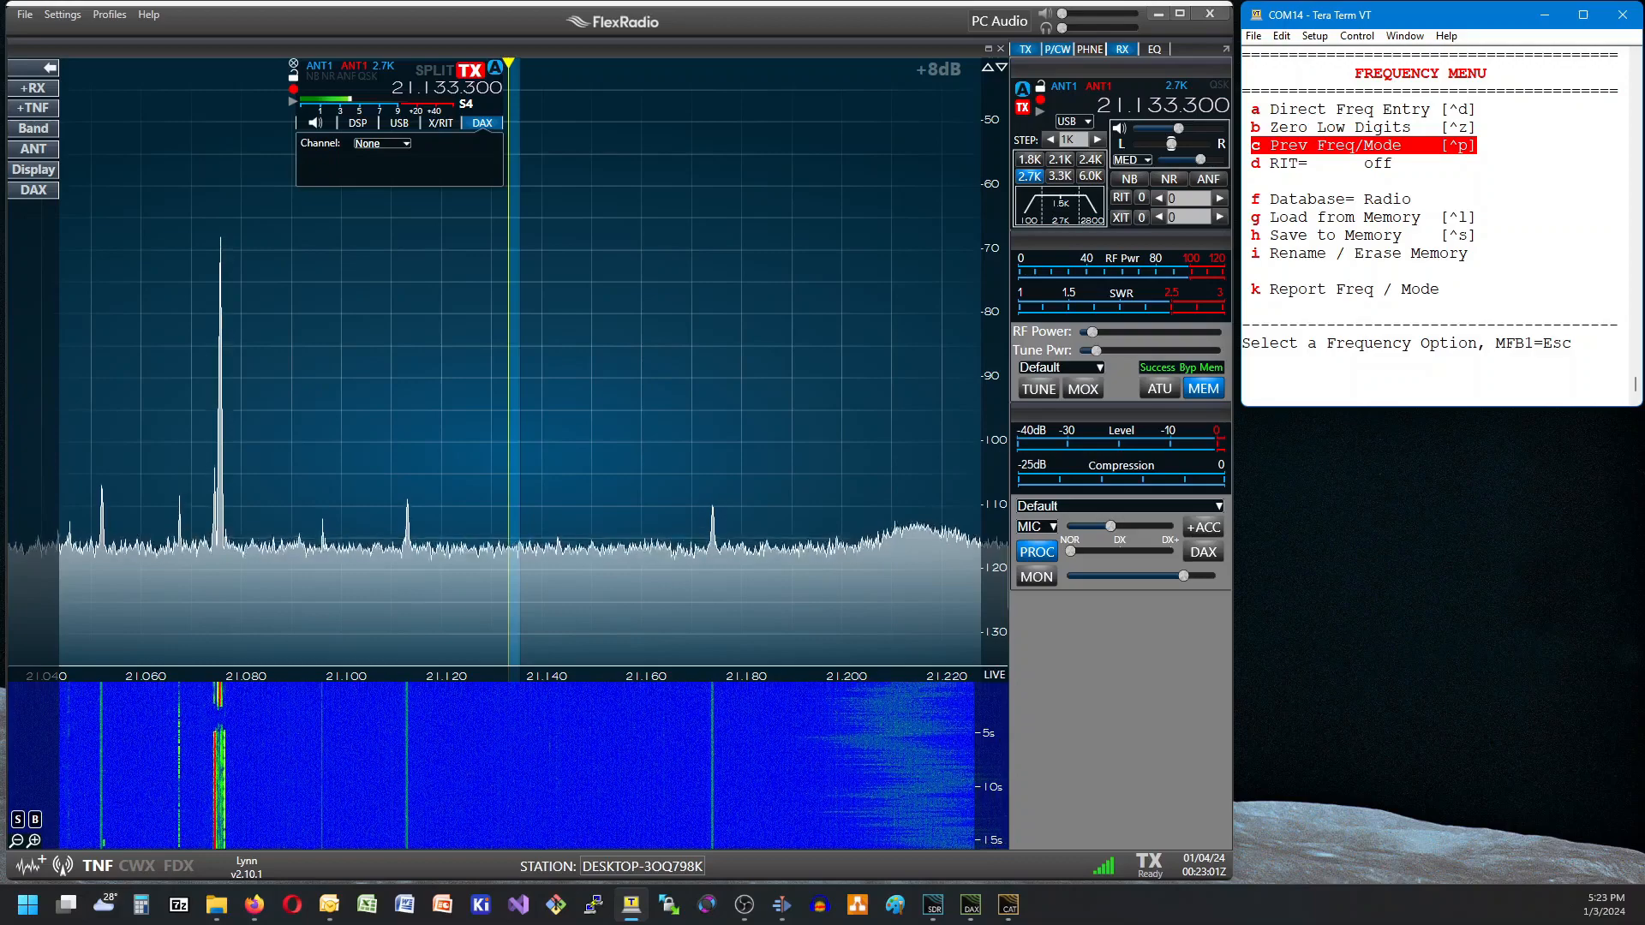
key(Return)
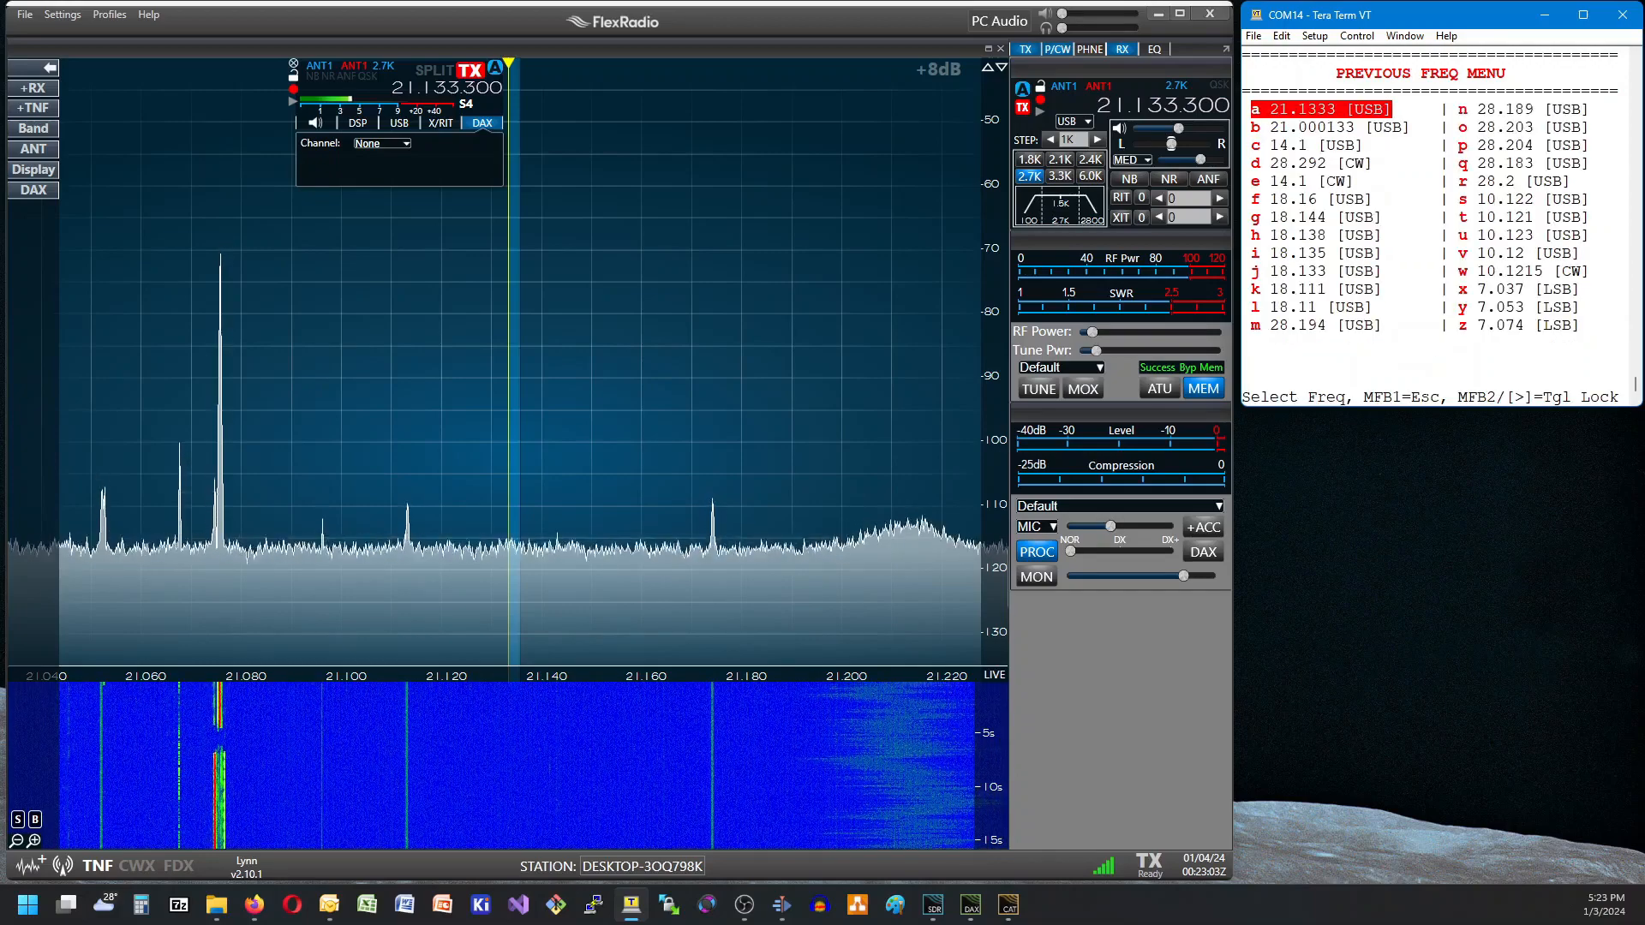
key(Down)
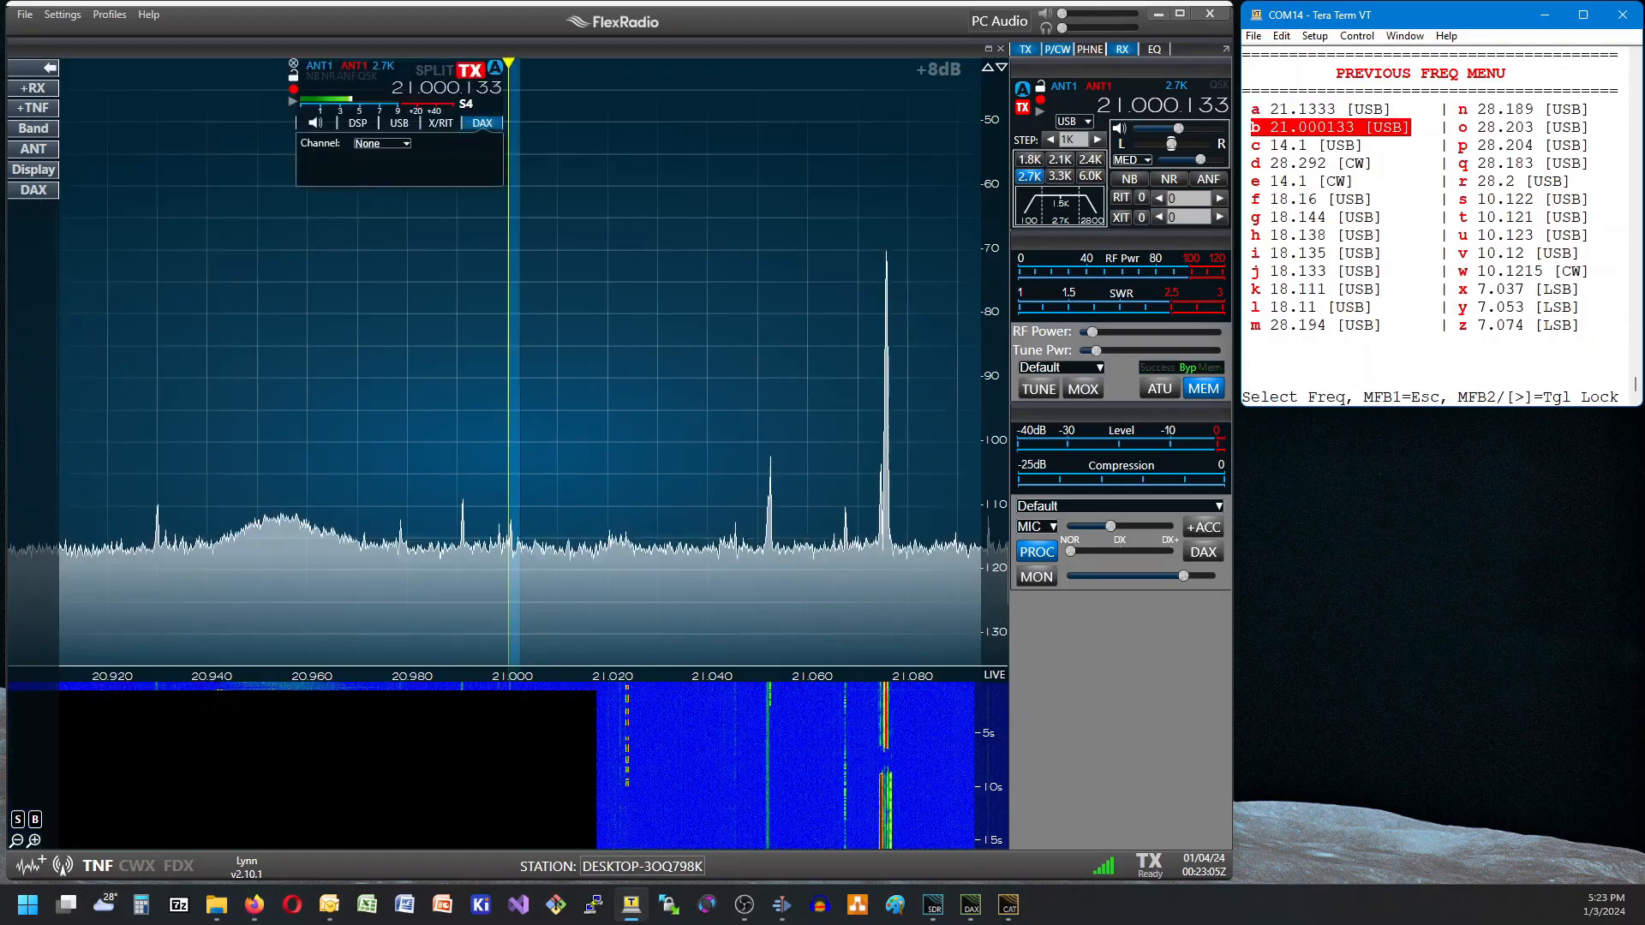
key(Down)
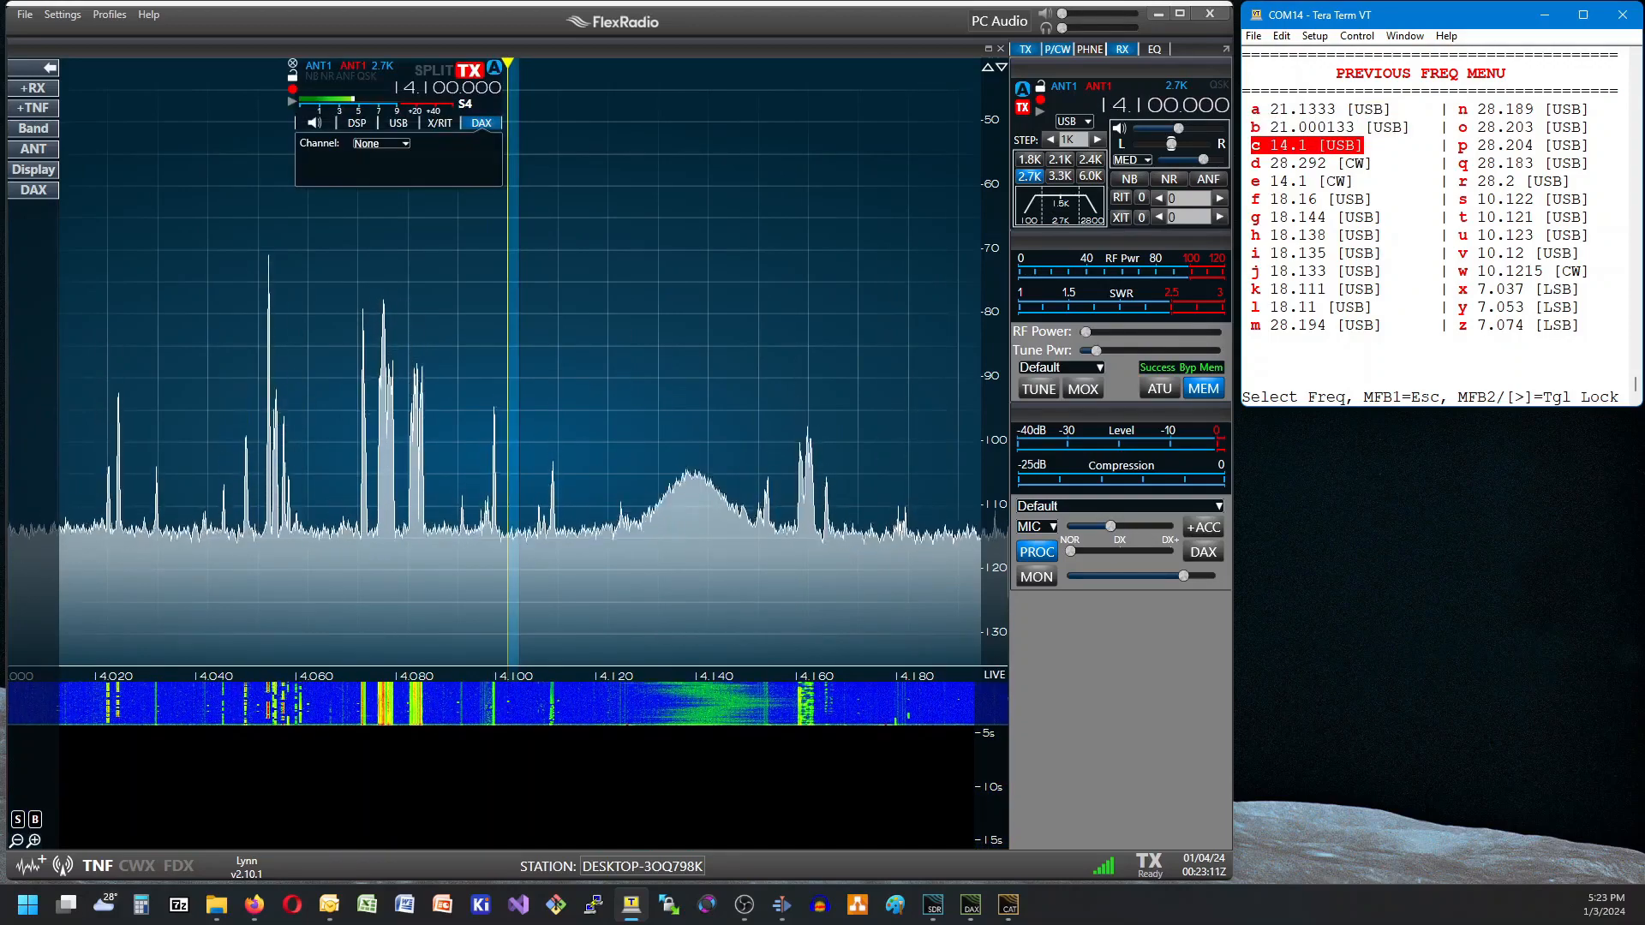
key(Down)
key(Down)
key(Down)
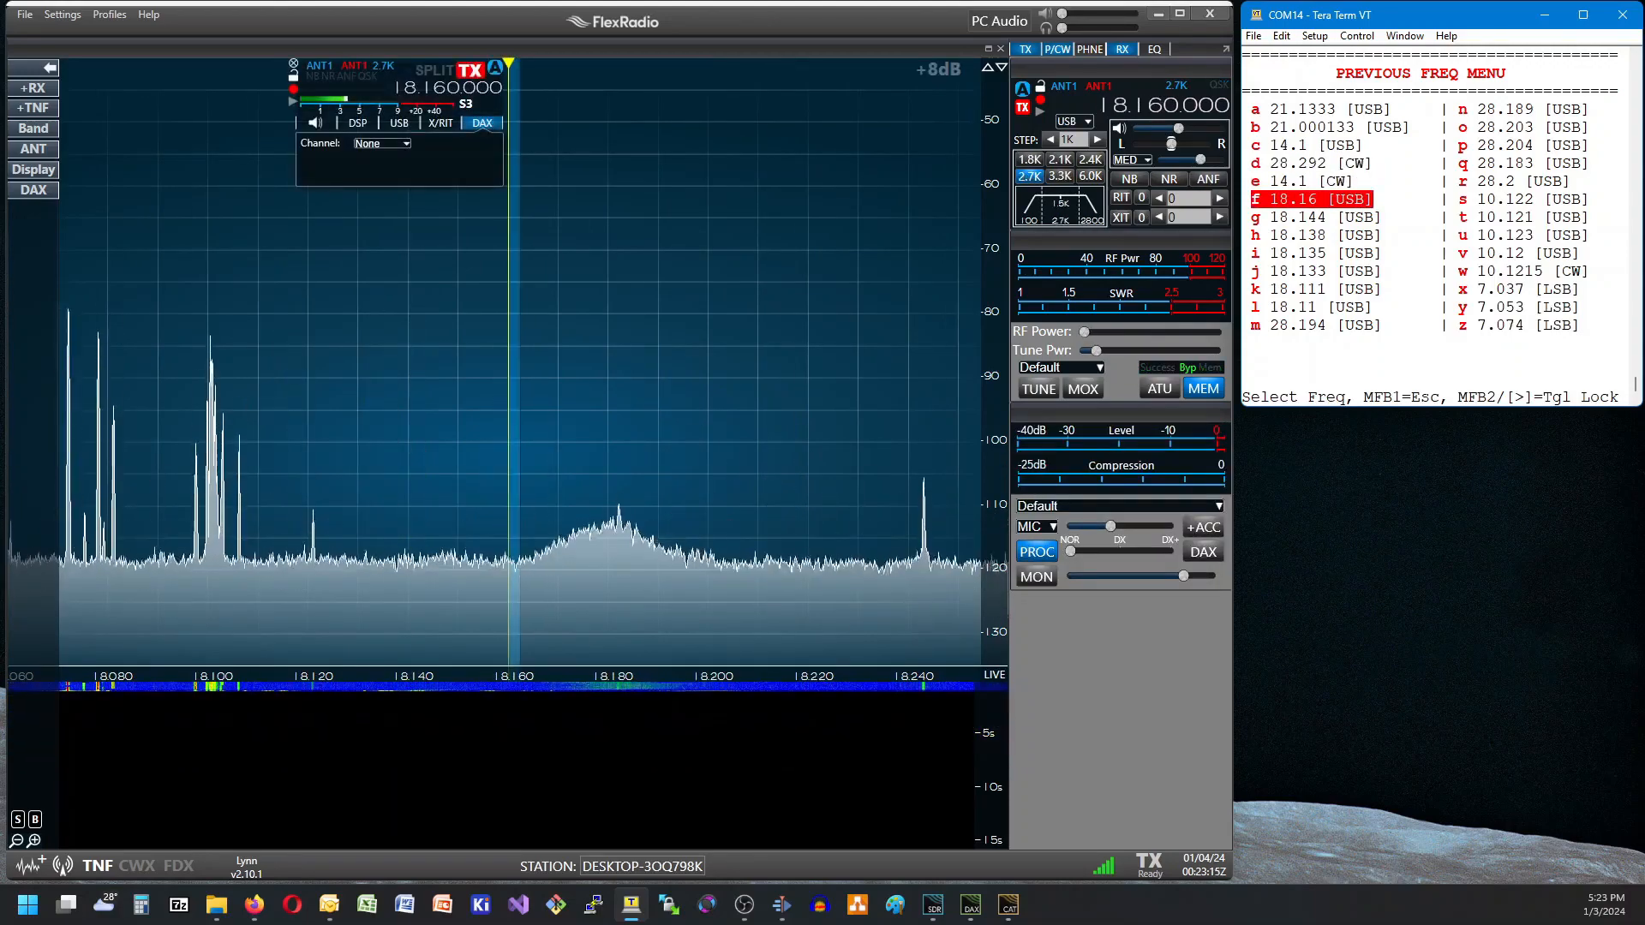
key(Down)
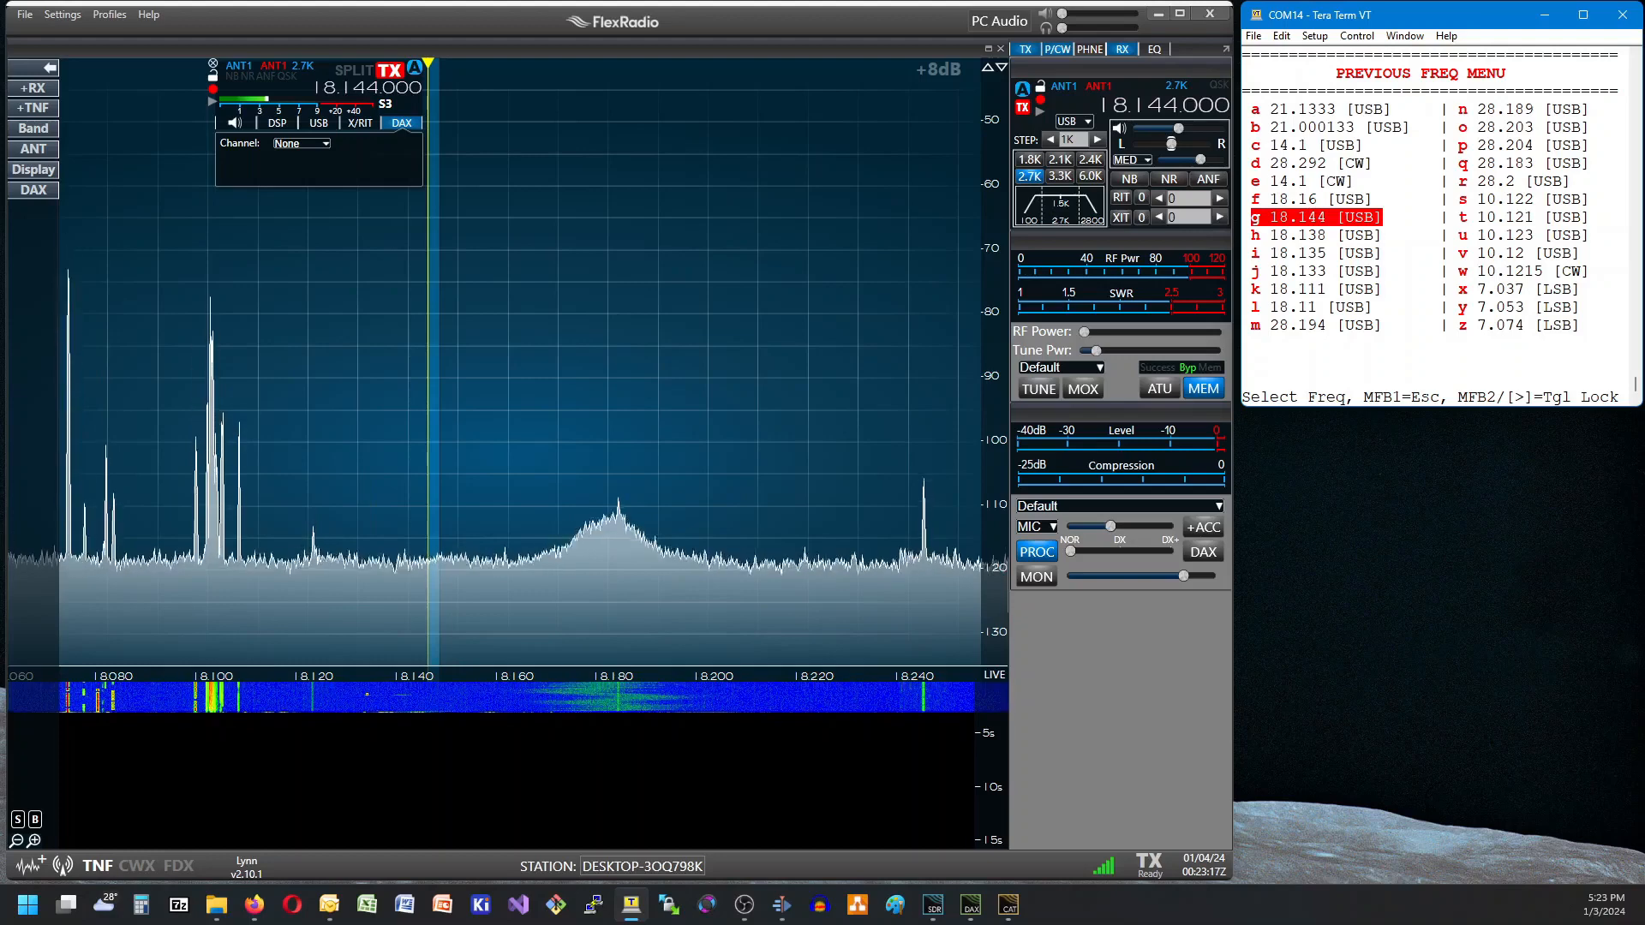
key(Escape)
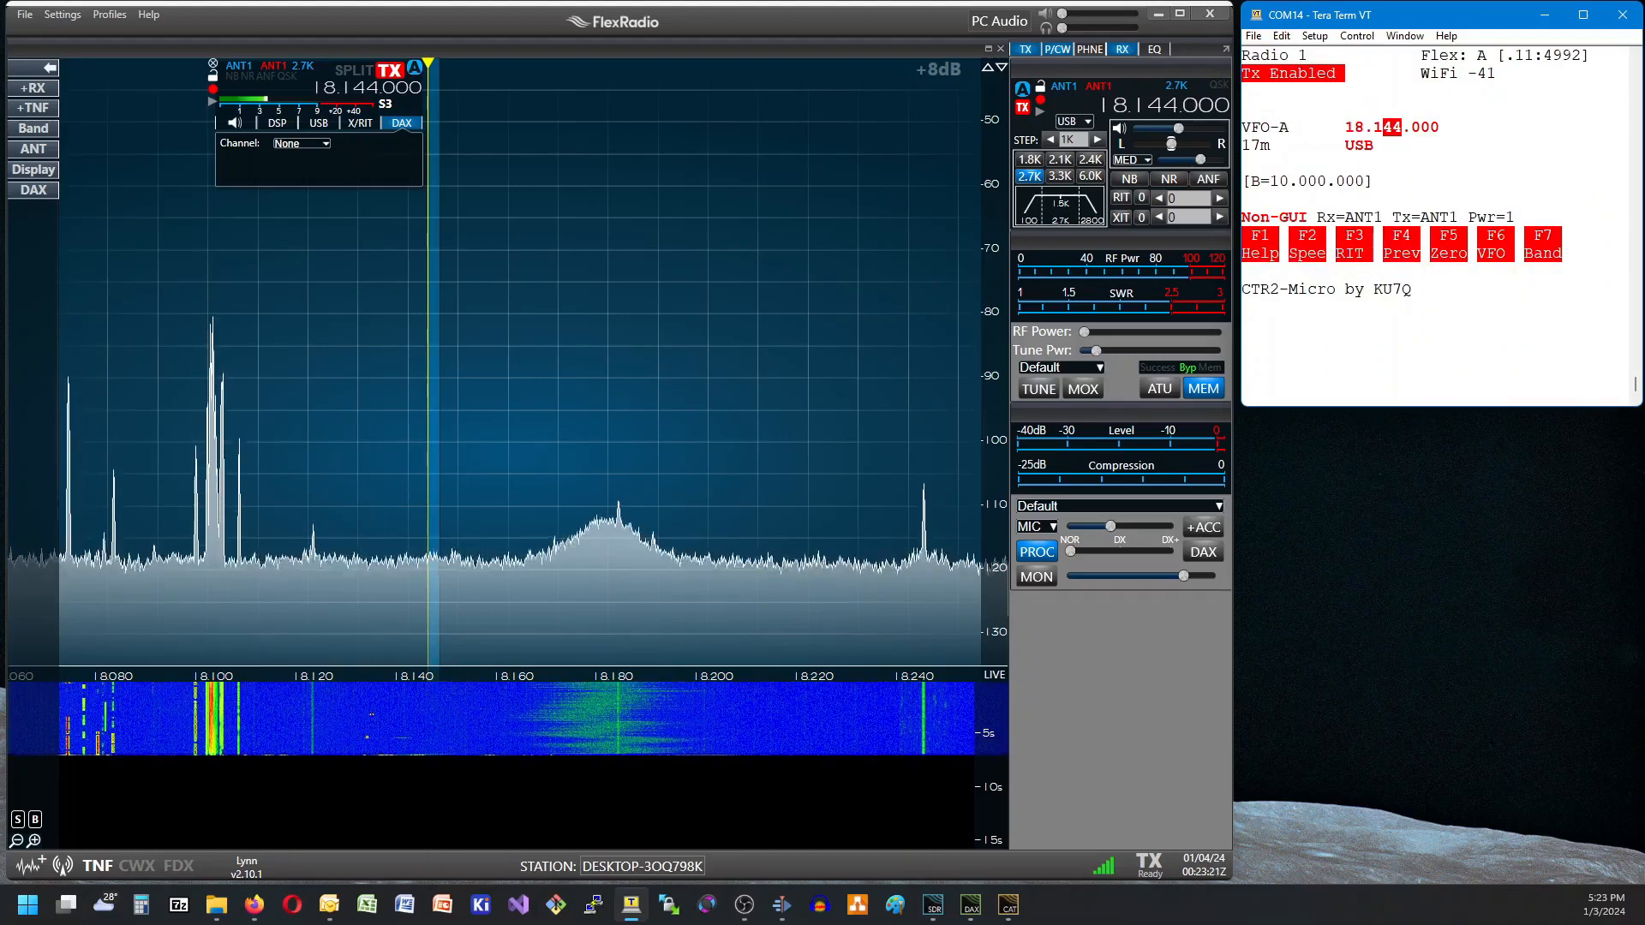
Raise the RIT receive frequency offset to 1280.
key(Return)
key(Return)
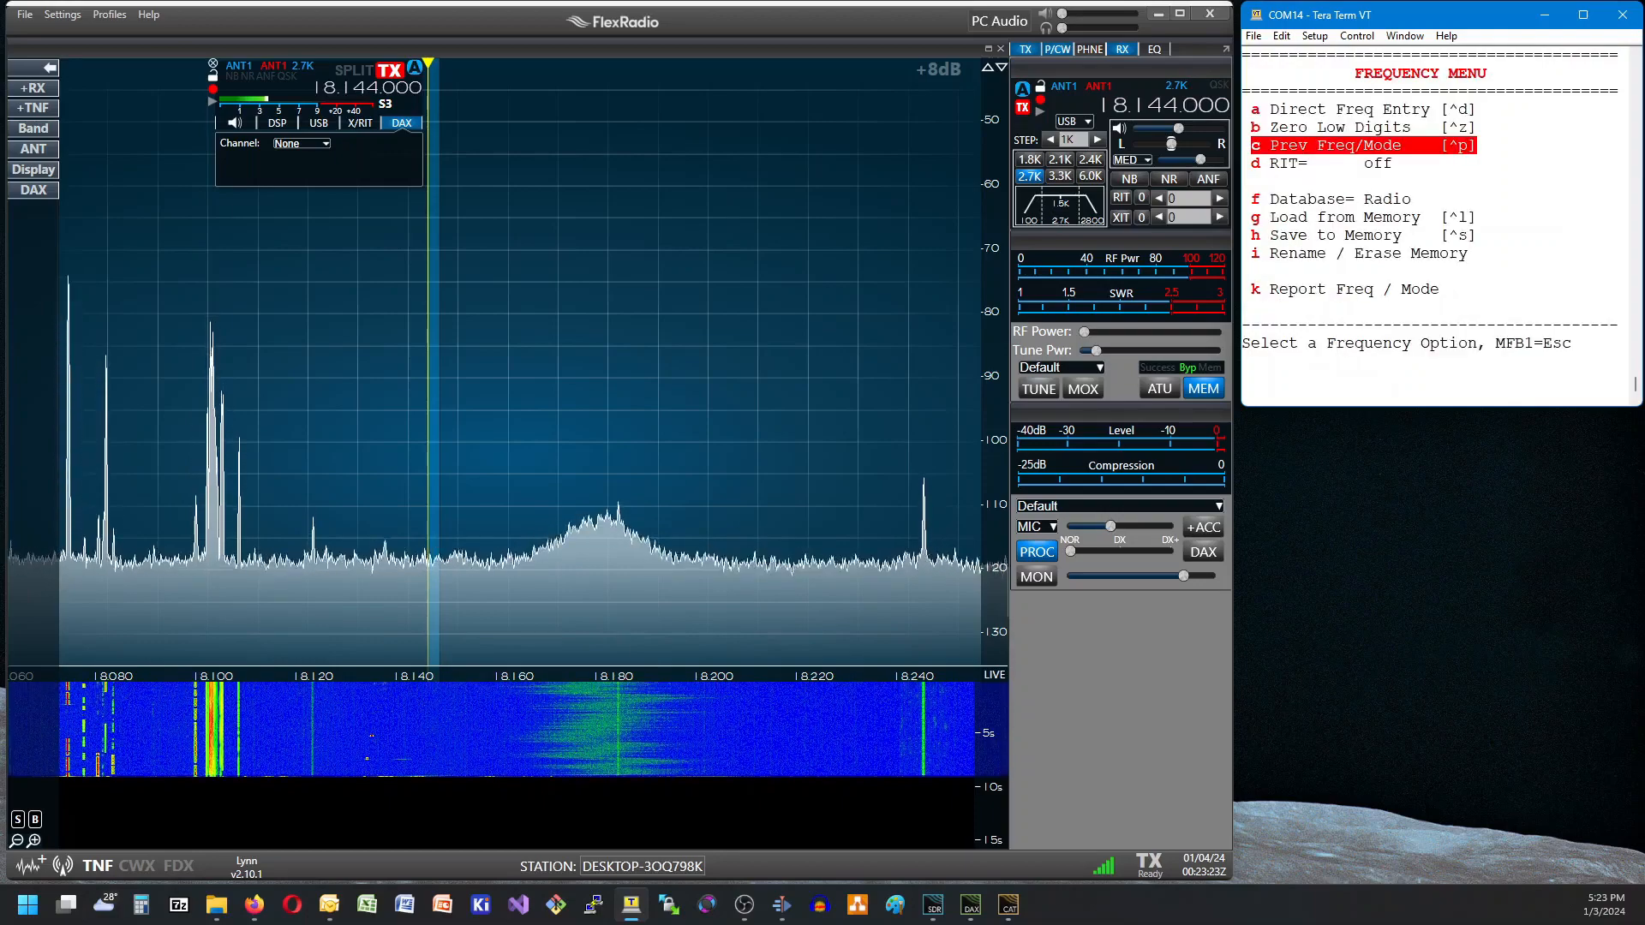
key(Down)
key(Return)
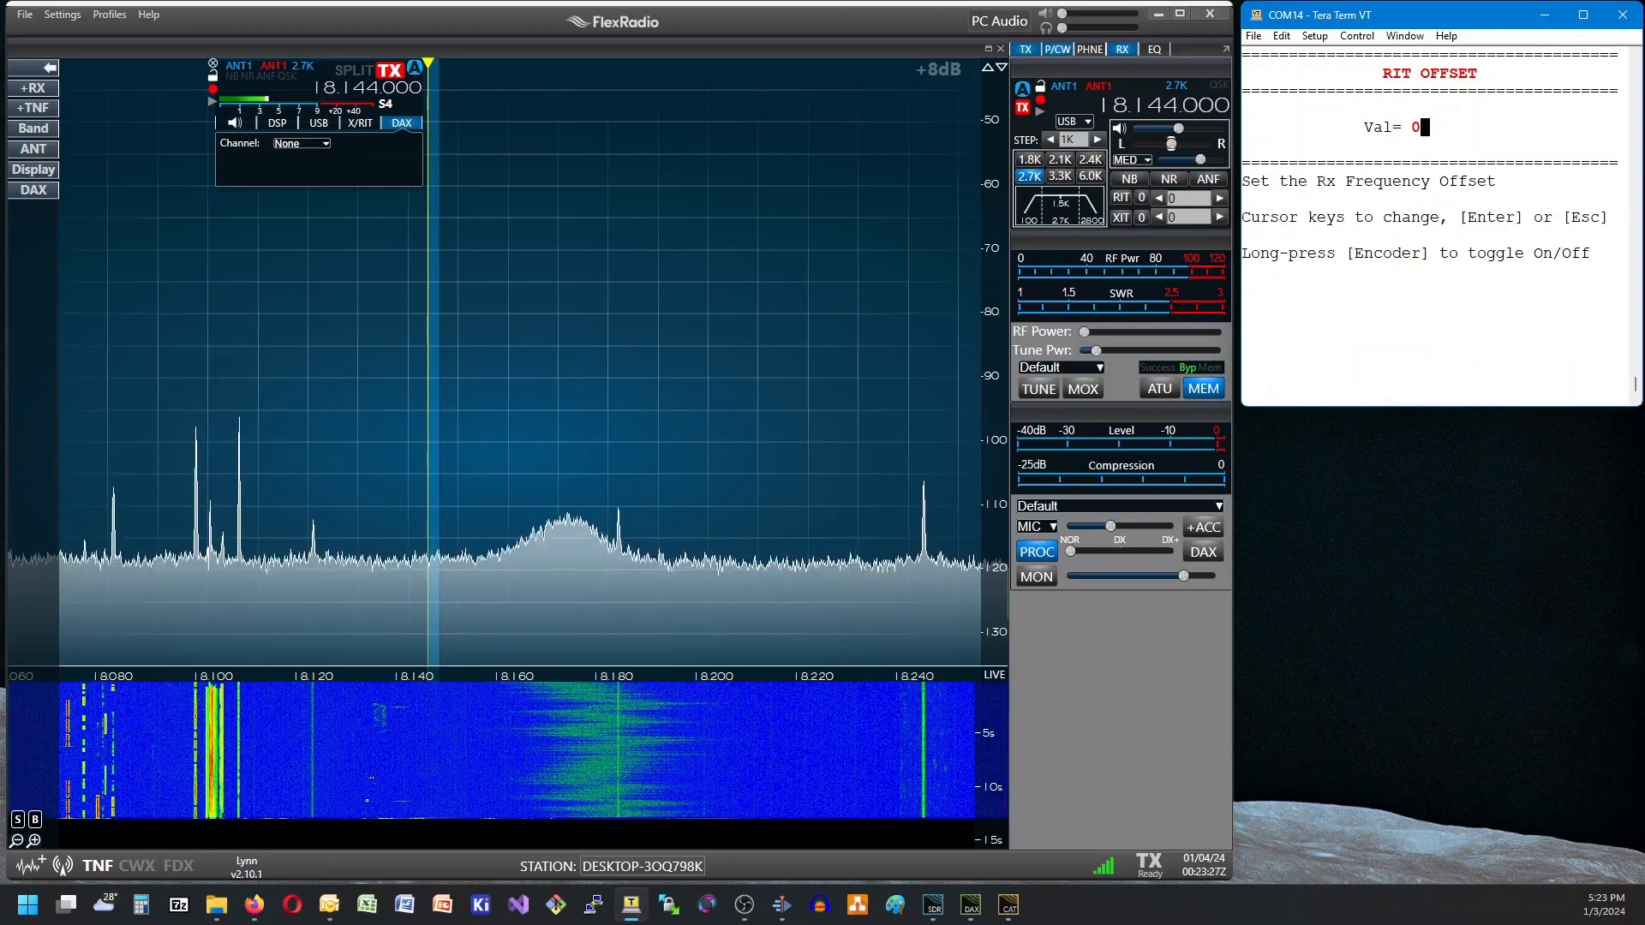
key(Up)
key(Up)
key(Up)
key(Up)
key(Up)
key(Up)
key(Up)
key(Up)
key(Up)
key(Up)
key(Up)
key(Up)
key(Up)
key(Up)
key(Up)
key(Up)
key(Up)
key(Up)
key(Up)
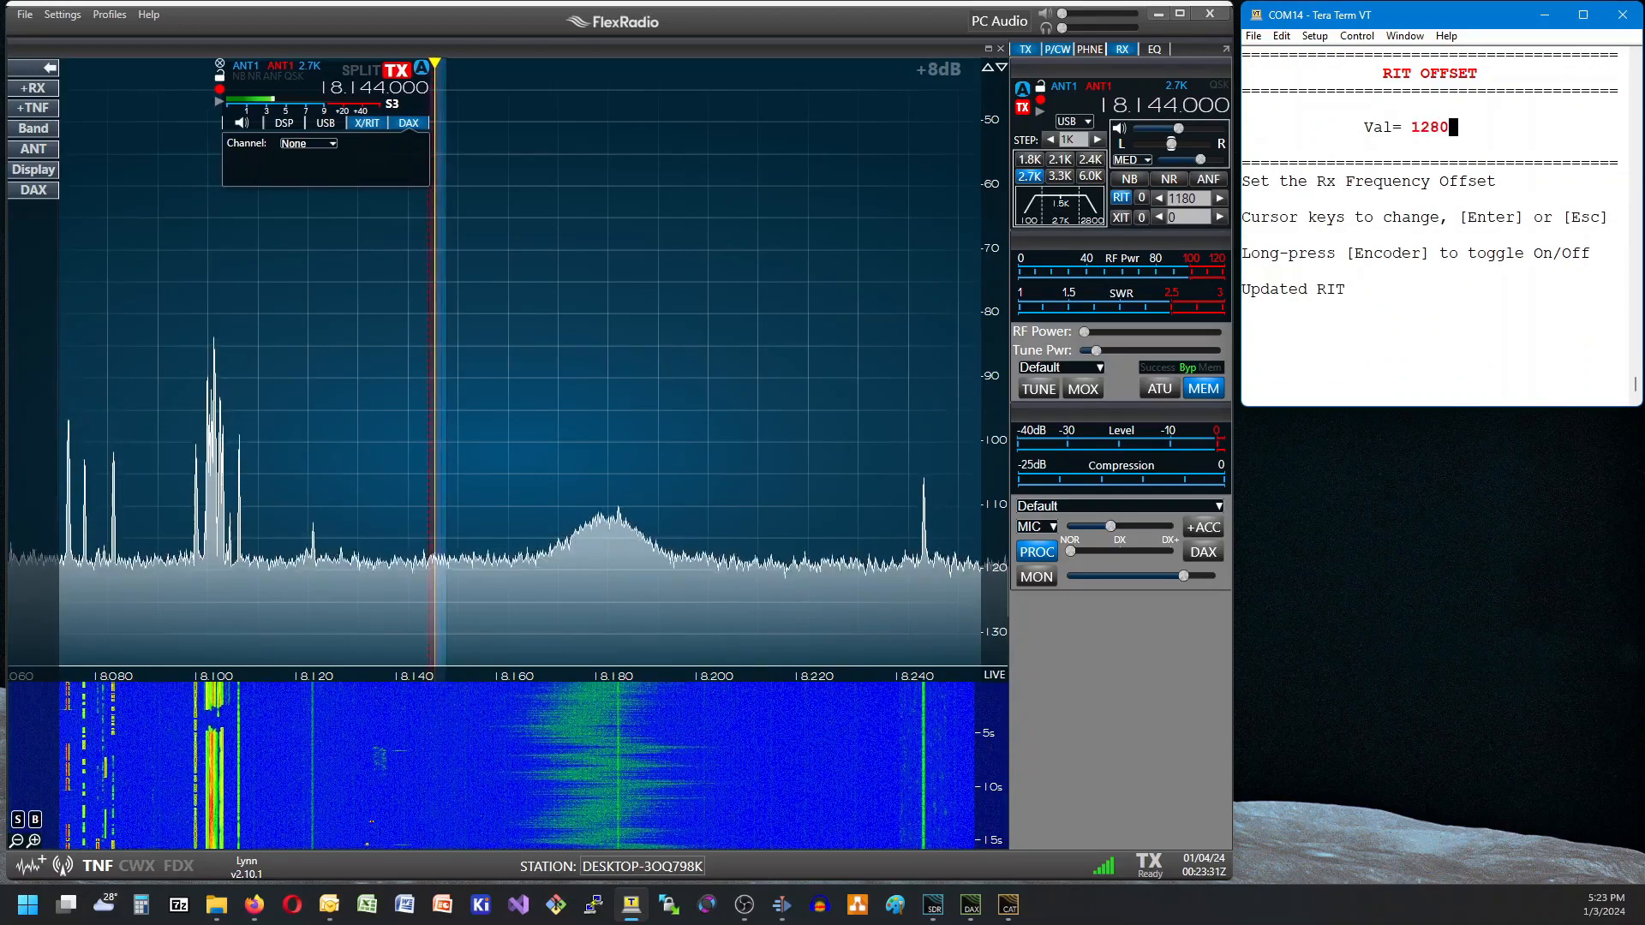
Lower the RIT offset to -1030, and reset it to 0.
key(Down)
key(Down)
key(Down)
key(Down)
key(Down)
key(Down)
key(Down)
key(Down)
key(Down)
key(Down)
key(Down)
key(Down)
key(Down)
key(Down)
key(Down)
key(Down)
key(Down)
key(Down)
key(Down)
key(Down)
key(Down)
key(Down)
key(Down)
key(Down)
key(Down)
key(Down)
key(Down)
key(Down)
key(Down)
key(Down)
key(Down)
key(Down)
key(Down)
key(Down)
key(Down)
key(Down)
key(Down)
key(Down)
key(Down)
key(Down)
key(Down)
key(Down)
key(Down)
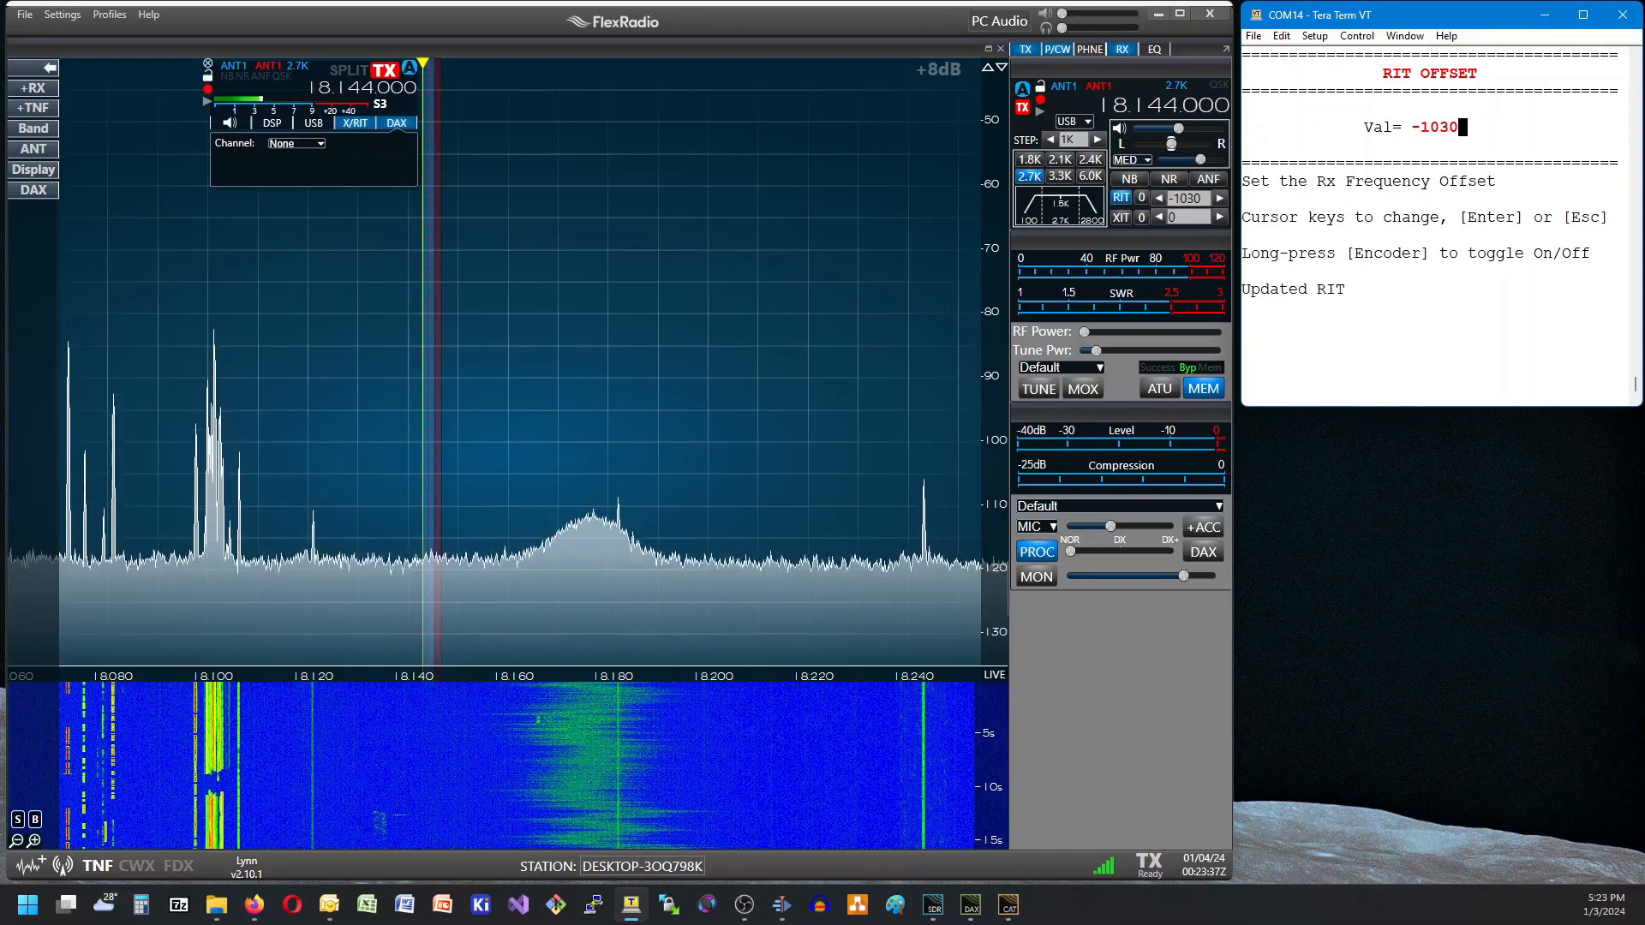
key(0)
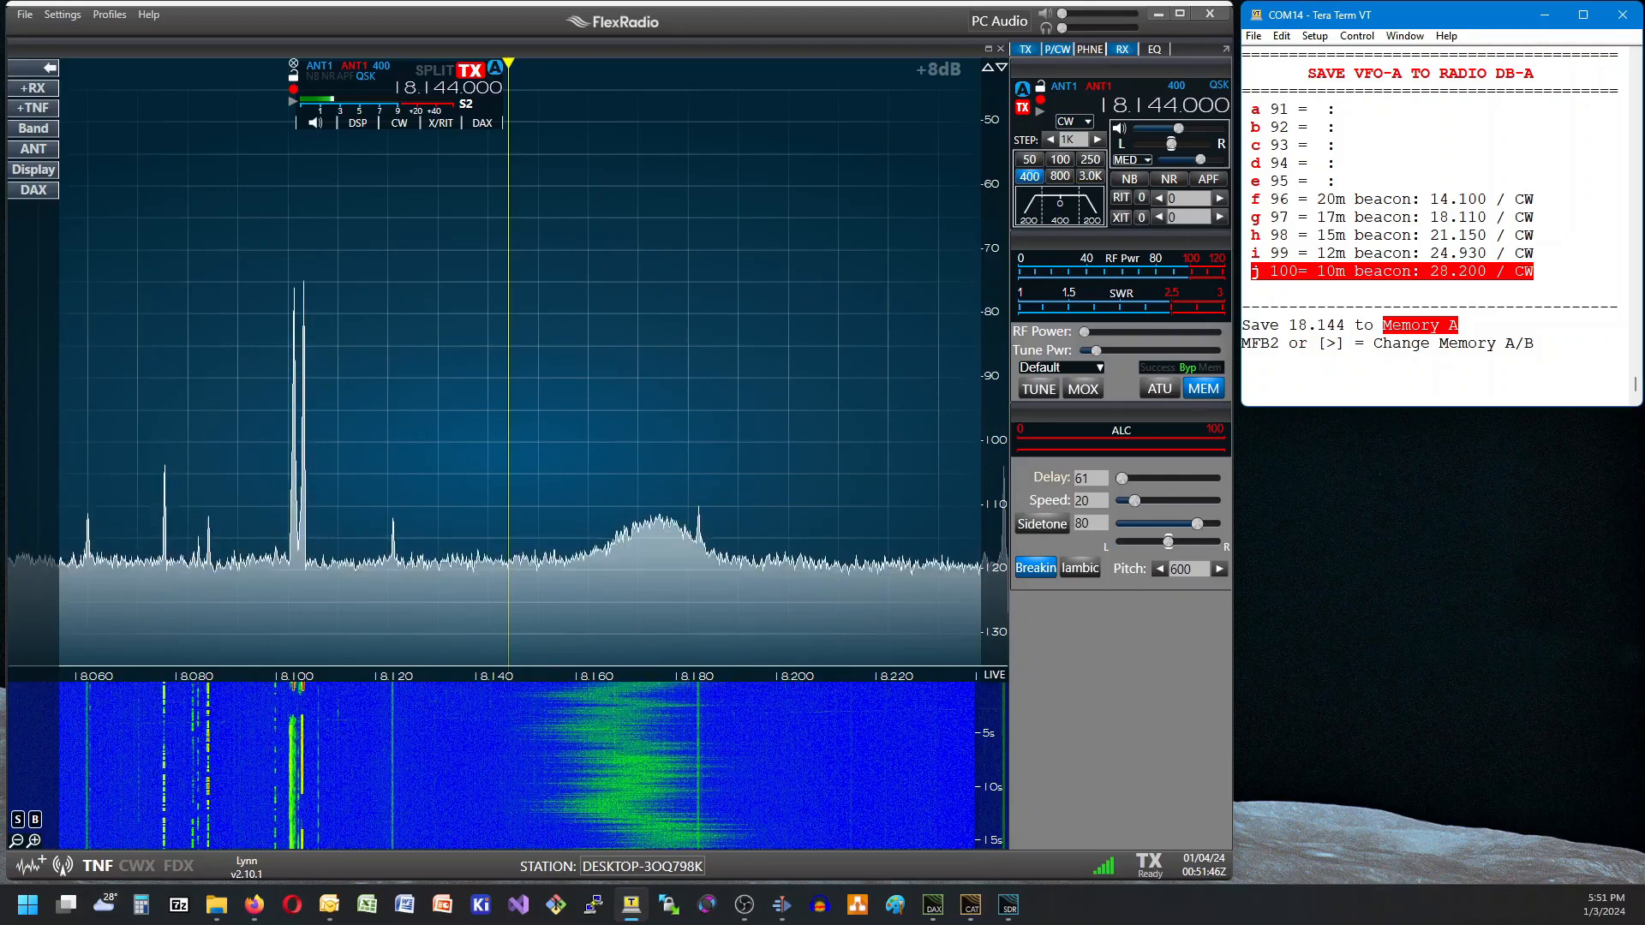
Save 18.144 from VFO-A to slot 100 of Memory B with the label "Demo".
key(Right)
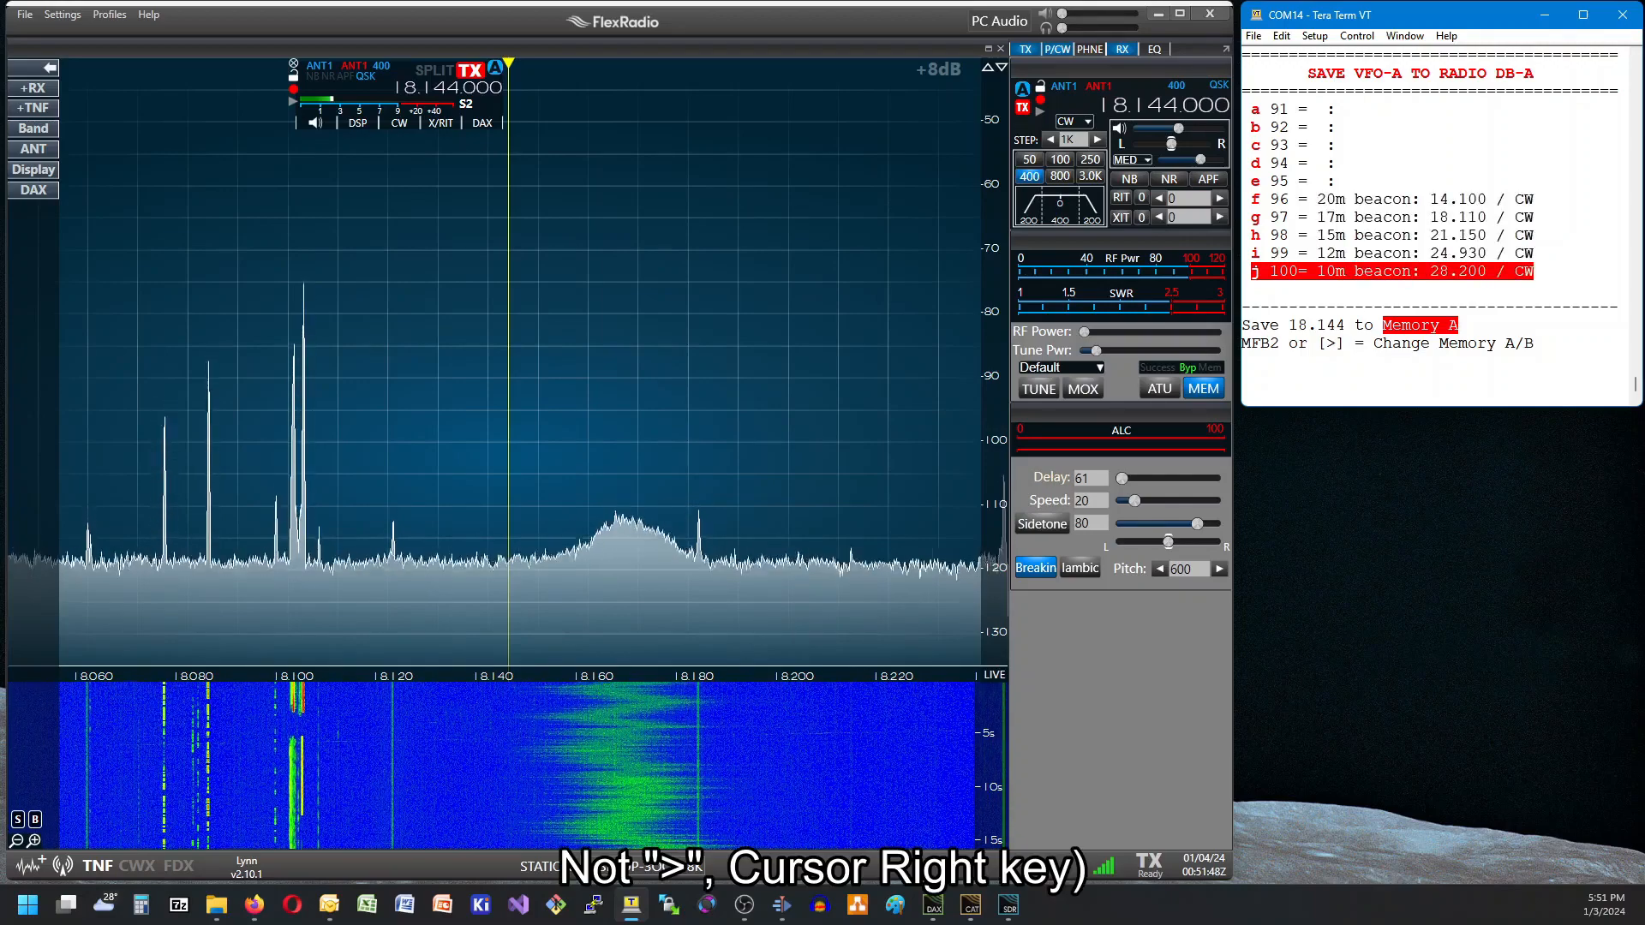
key(Right)
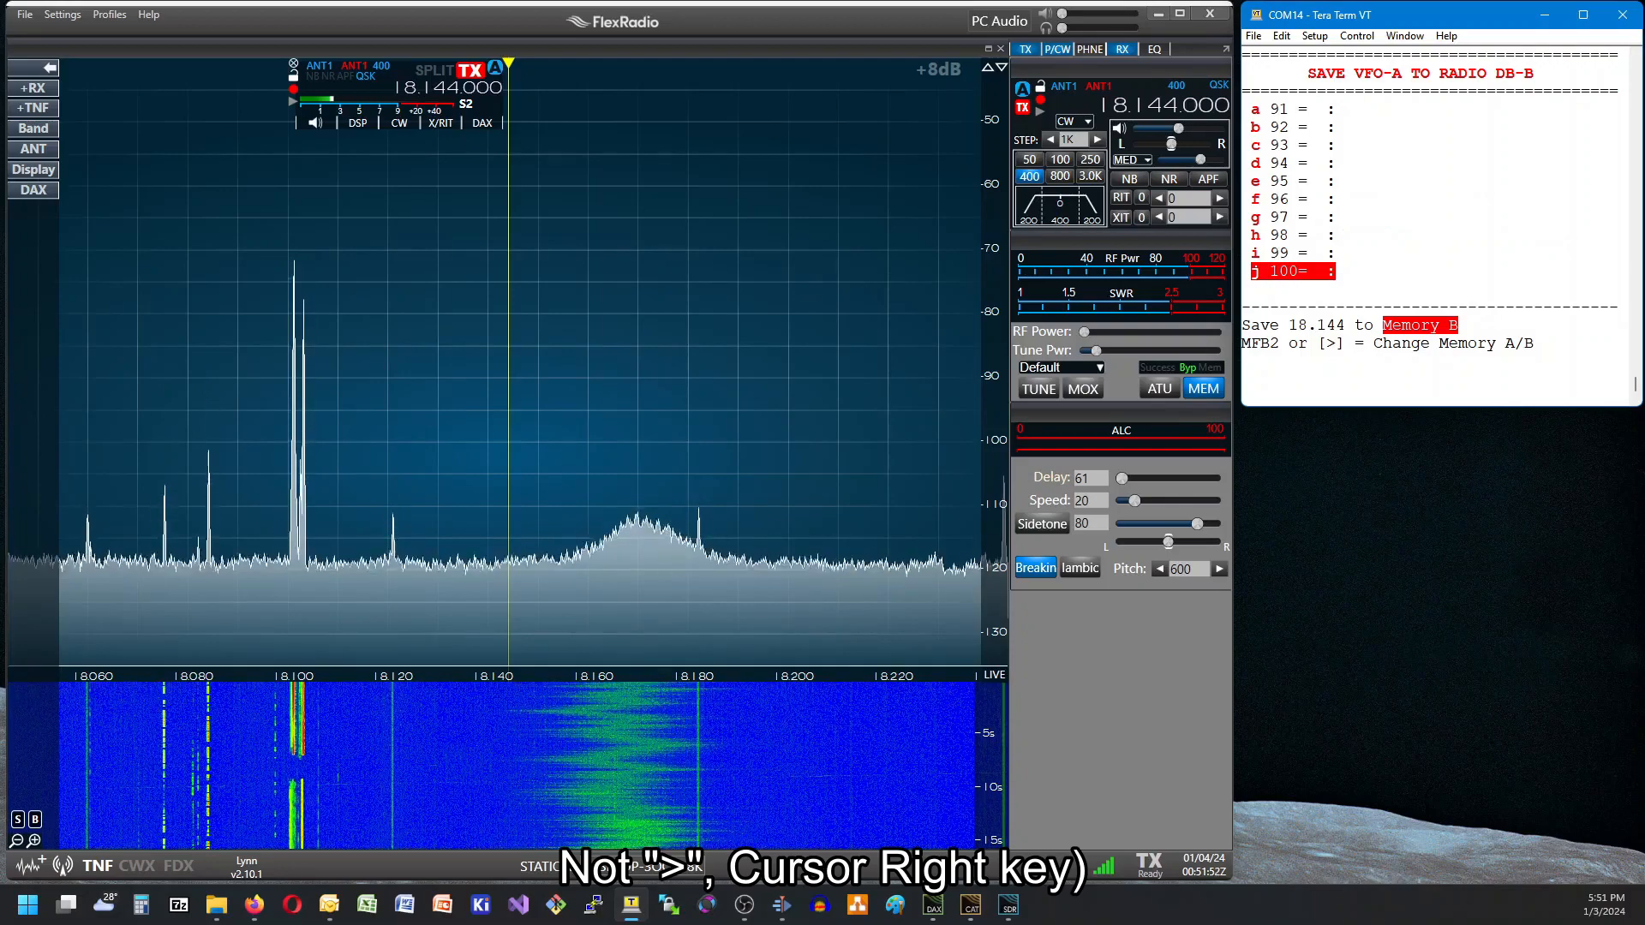
key(Right)
key(Right)
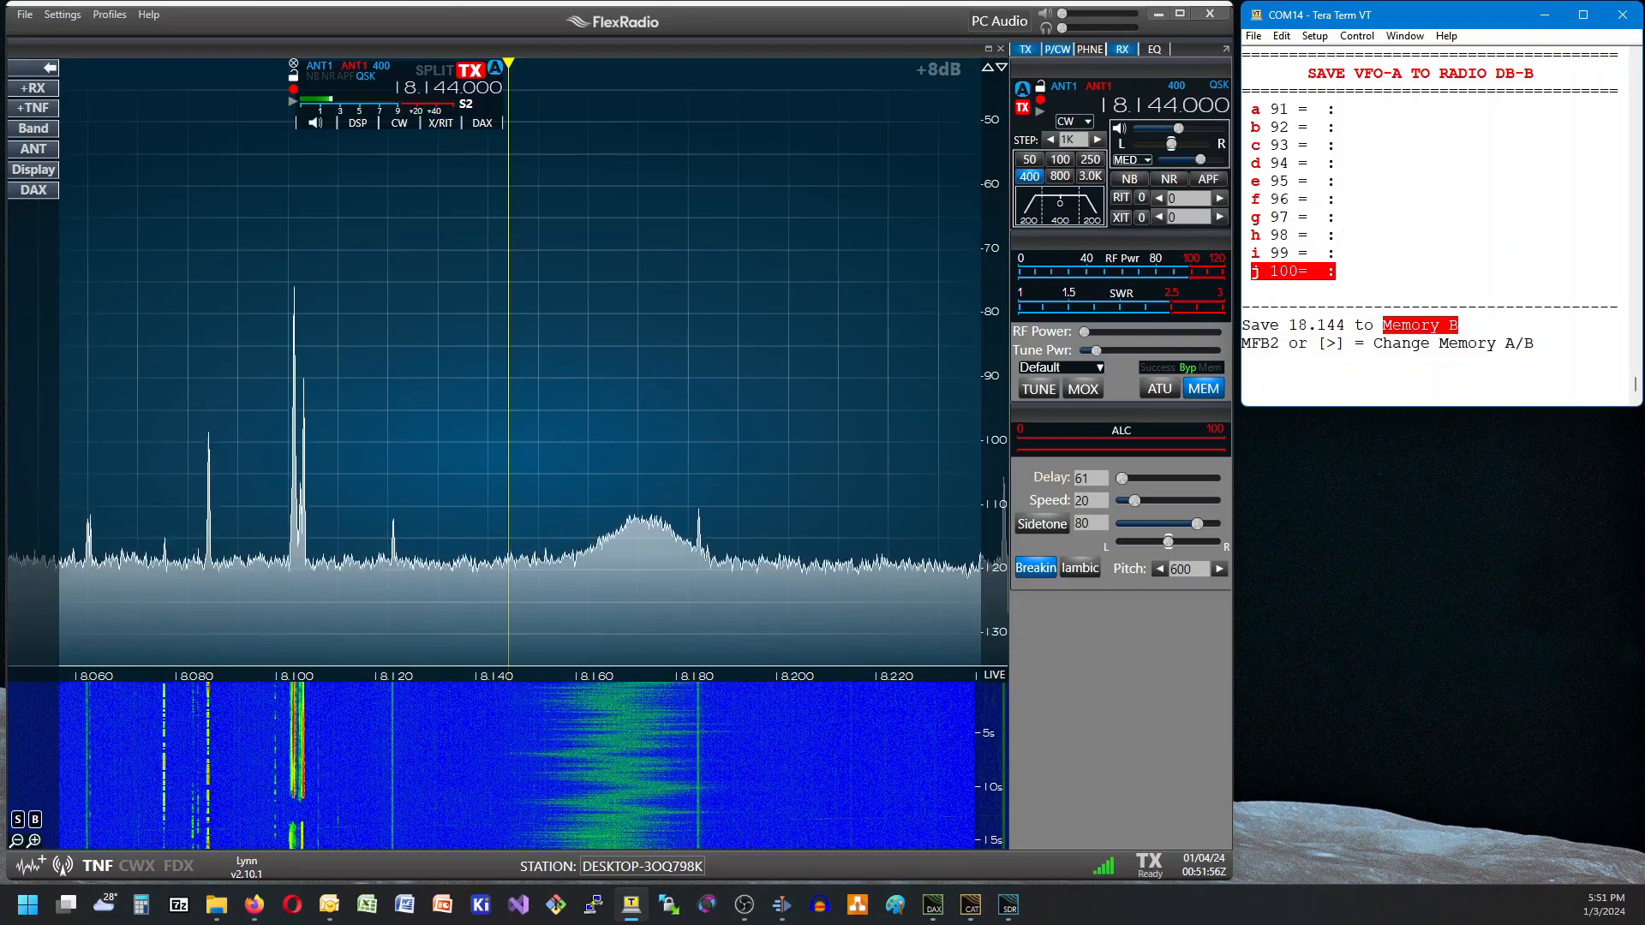
key(Return)
text(Demo)
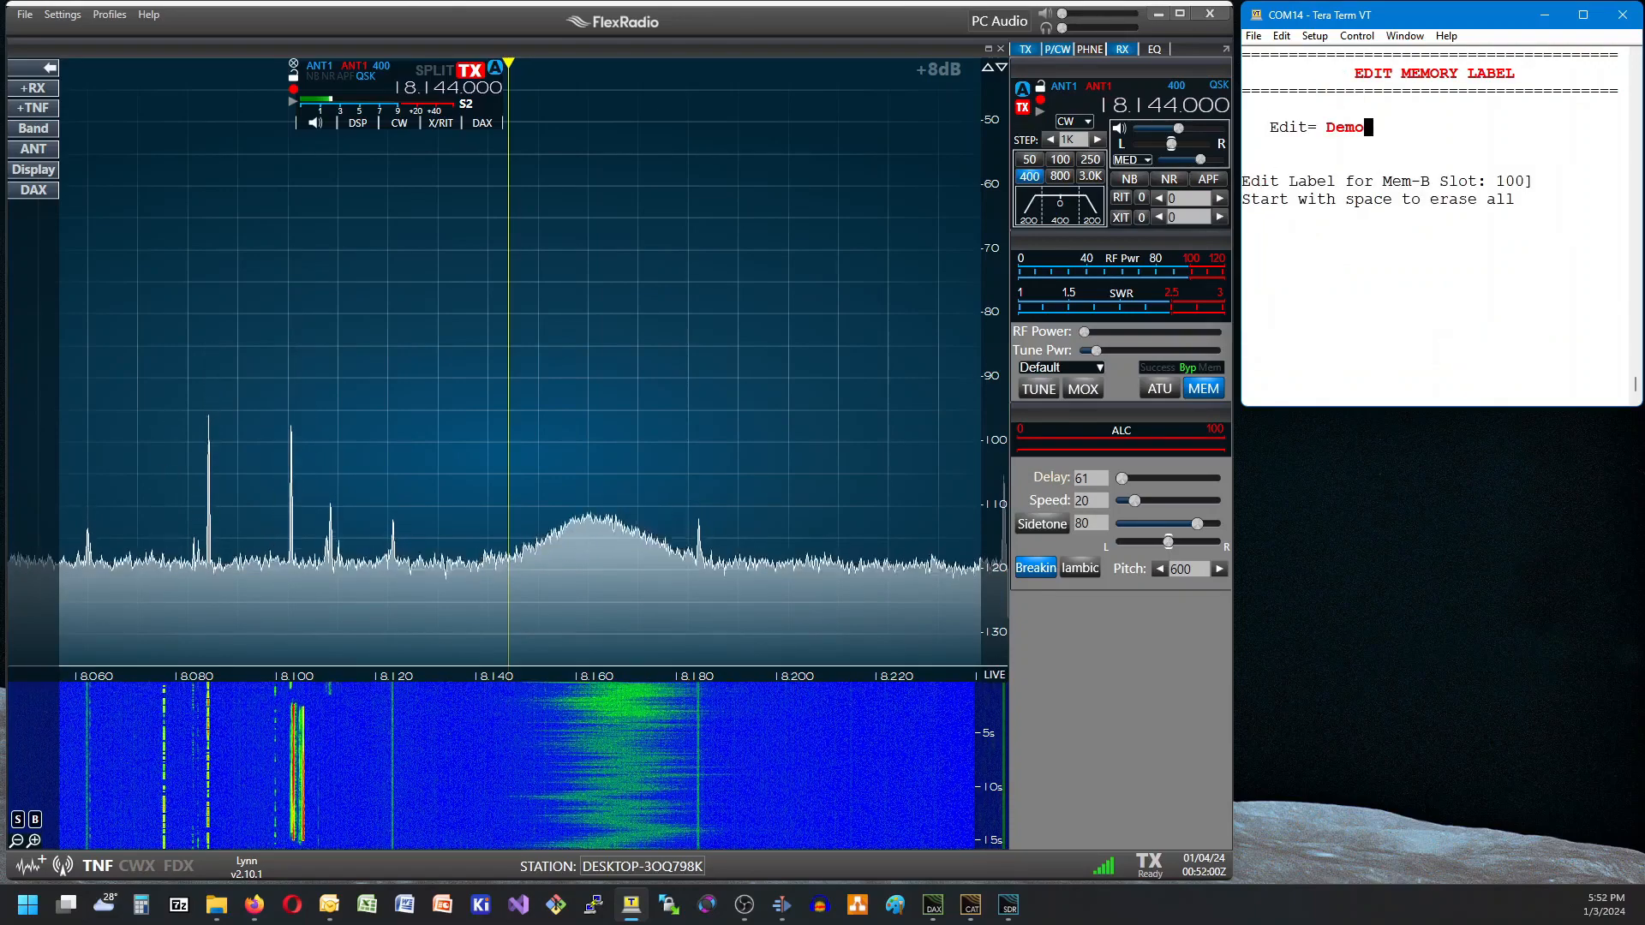
key(Return)
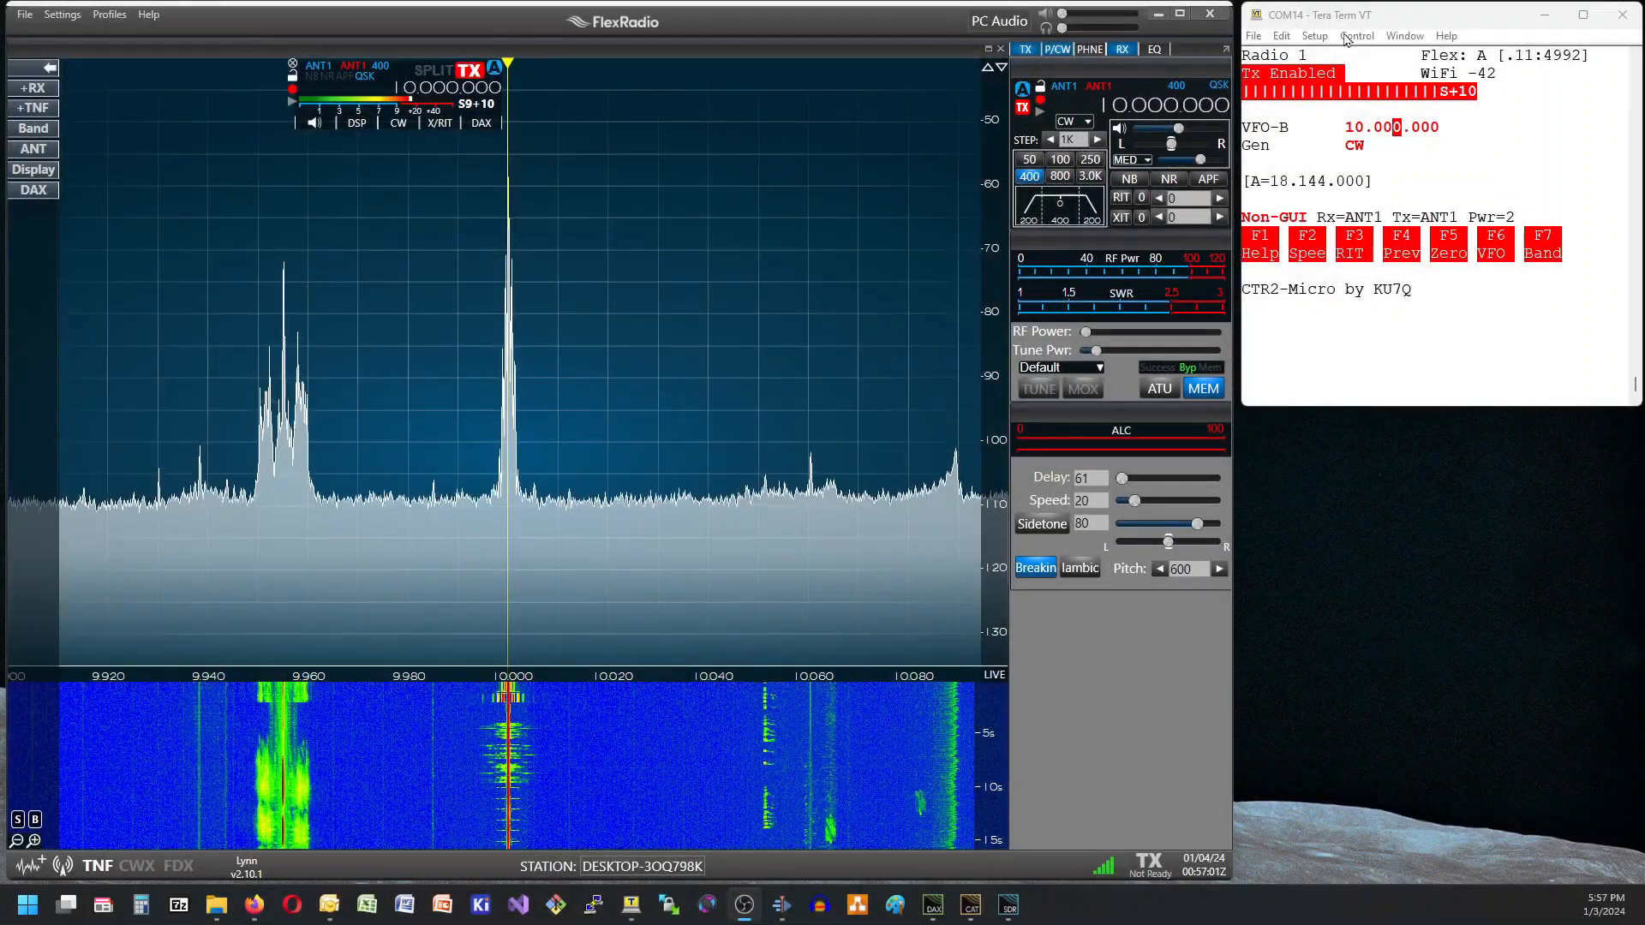
Switch the active VFO from VFO-B to VFO-A.
click(1348, 21)
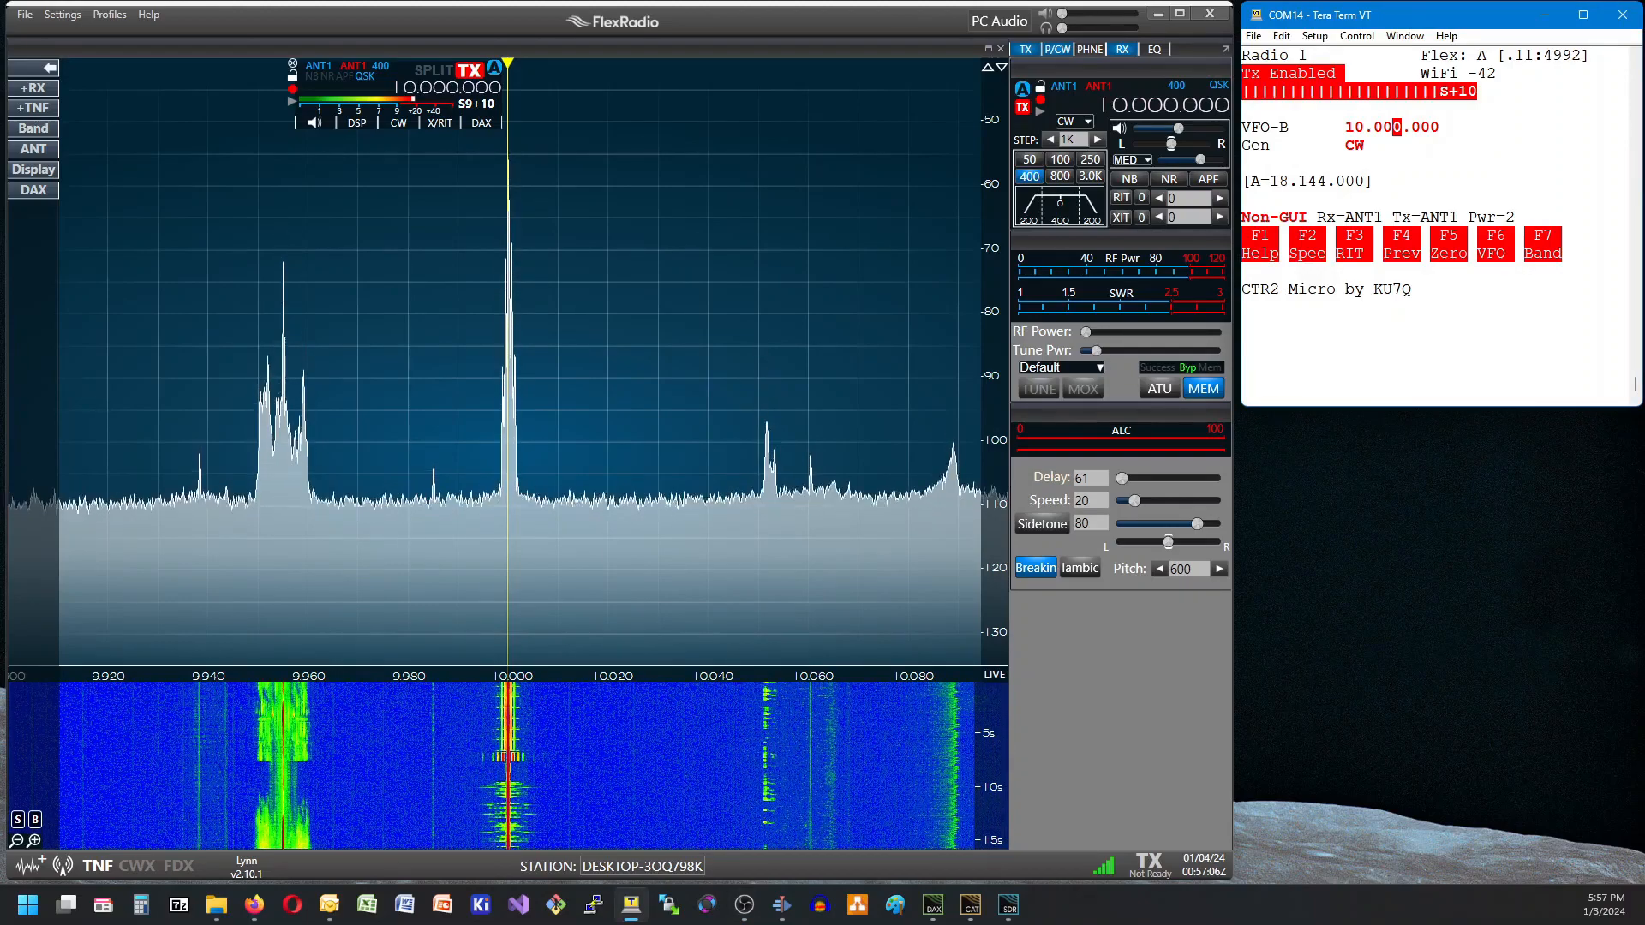
key(Return)
key(Up)
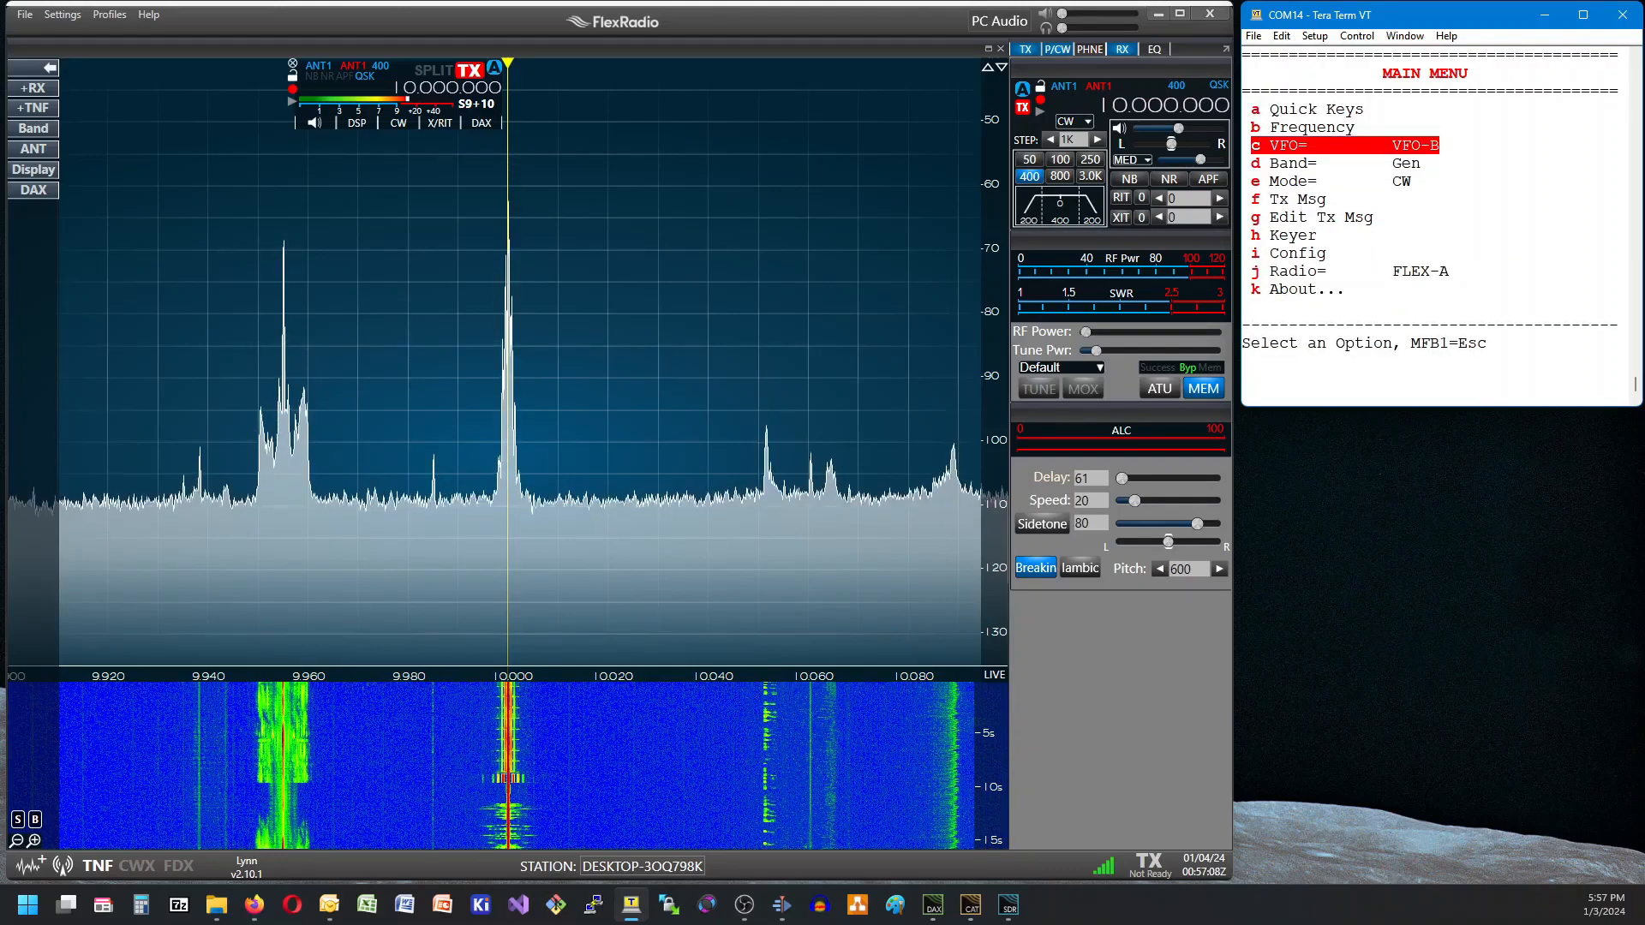
key(Return)
key(Up)
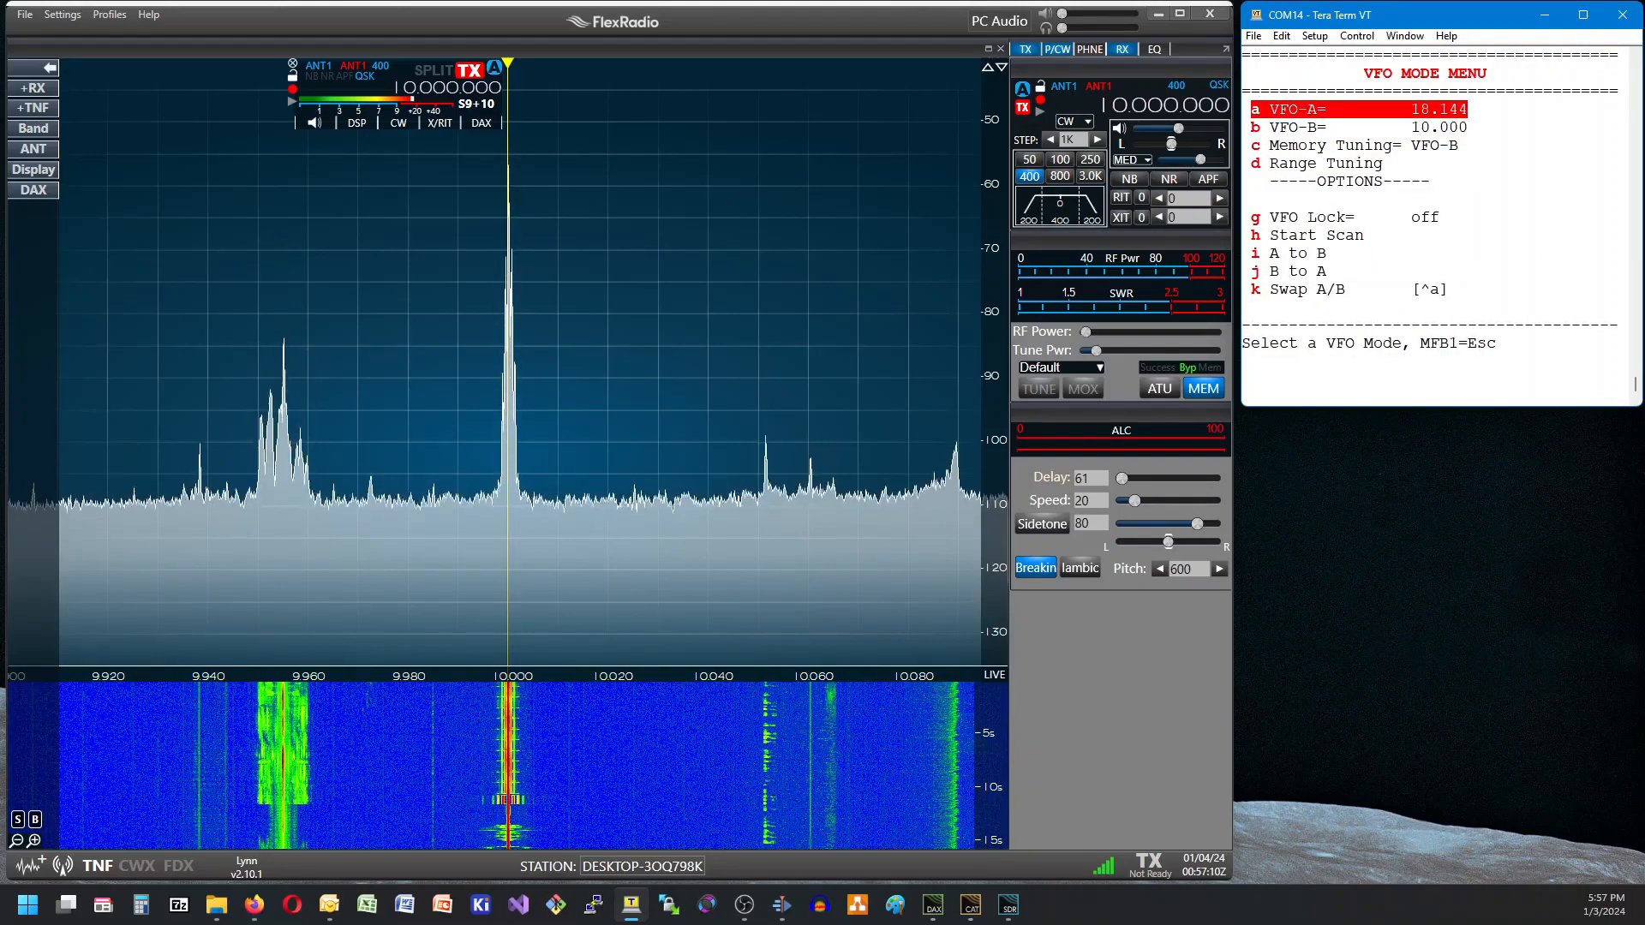
key(Down)
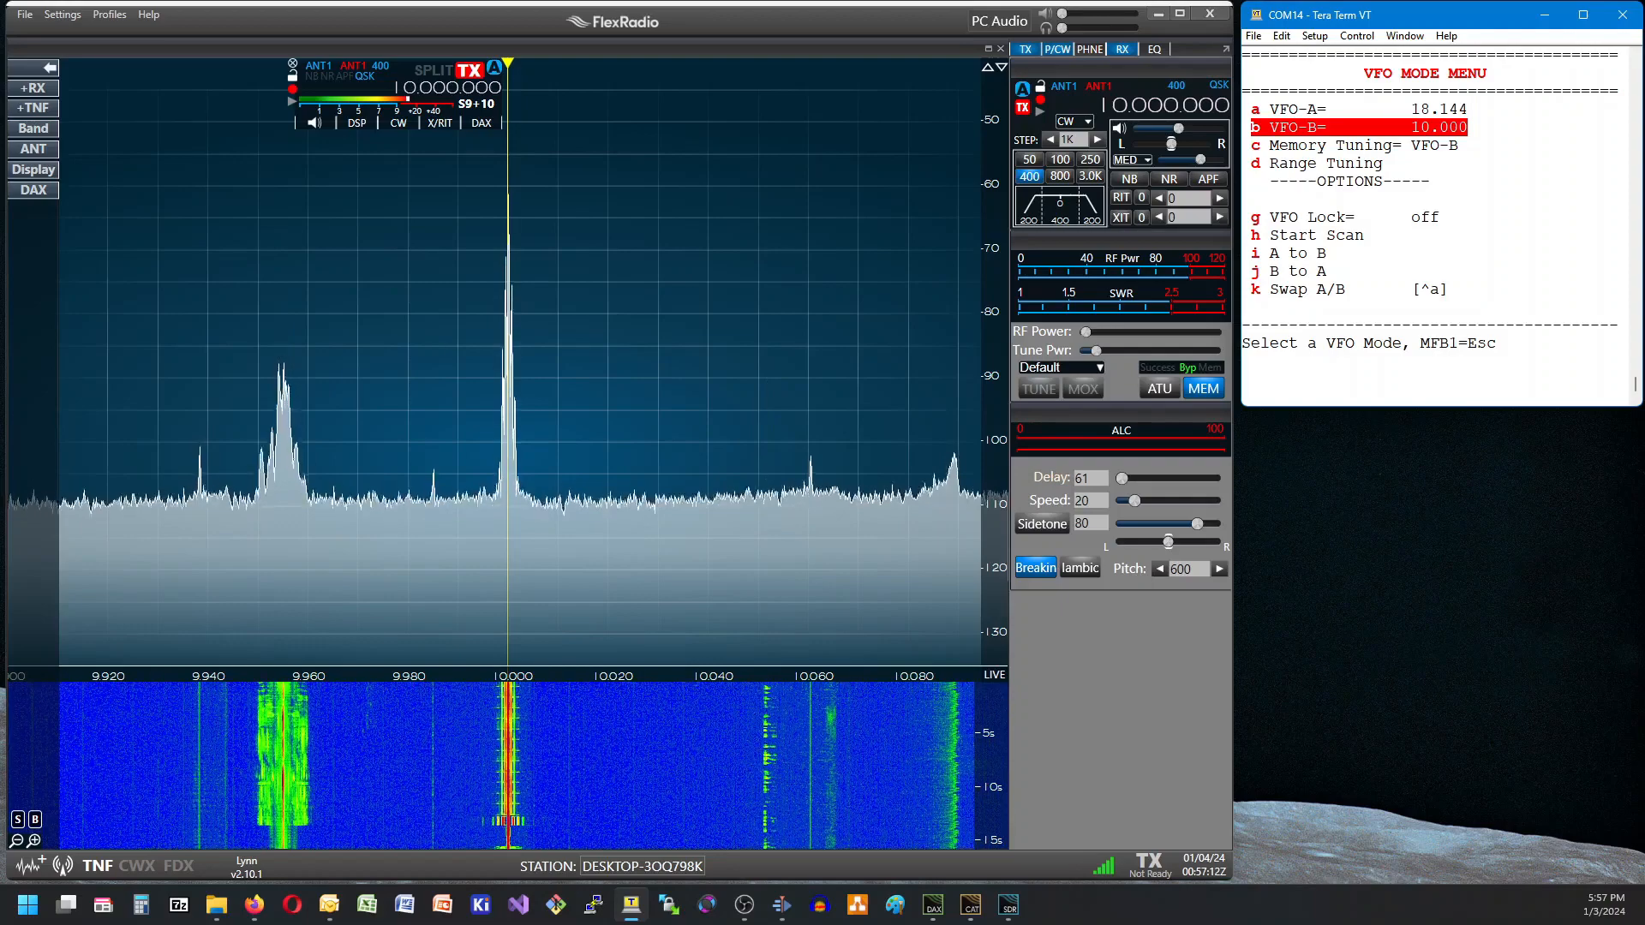
key(Up)
key(Return)
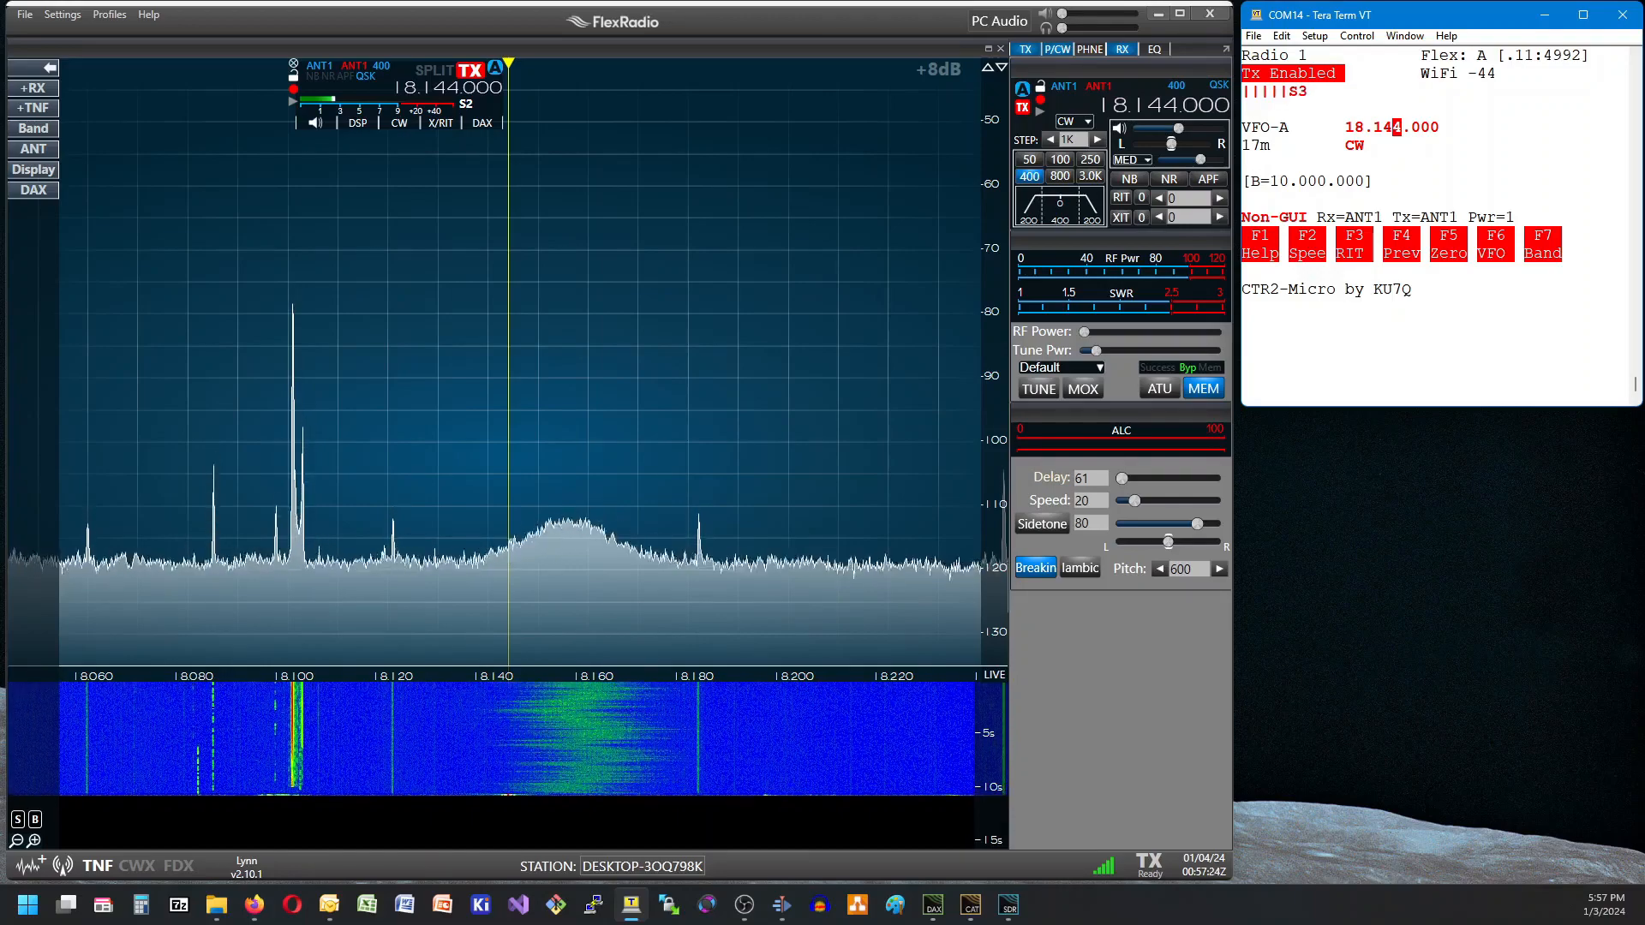
Change the VFO-A band to 20m.
key(Return)
key(Down)
key(Return)
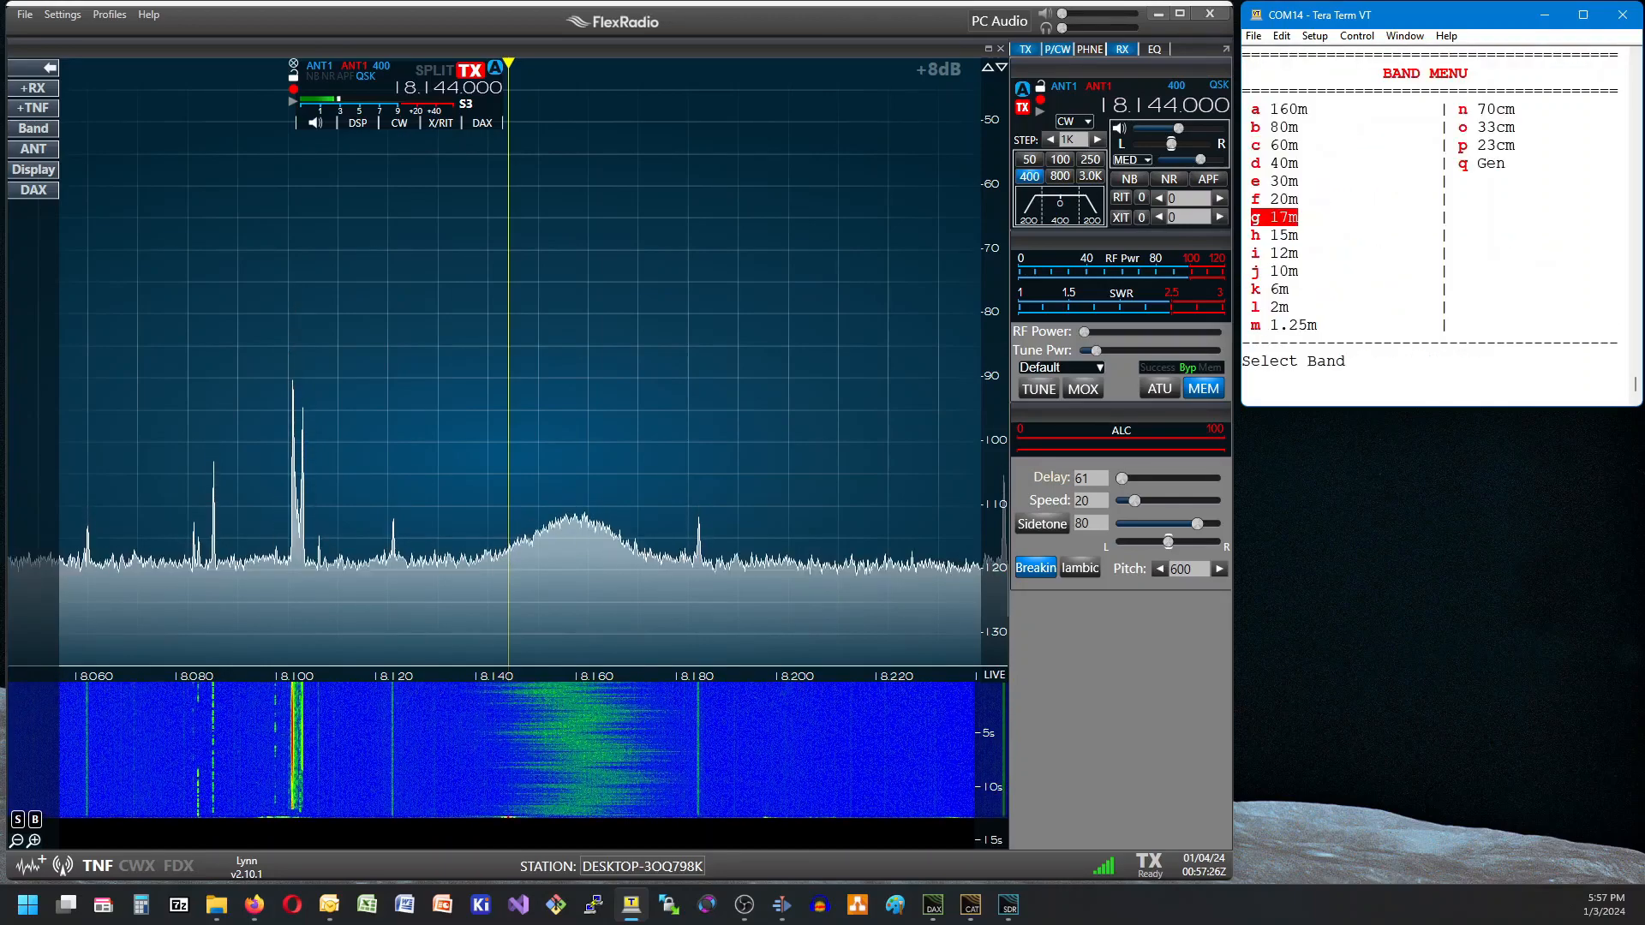
key(Up)
key(Return)
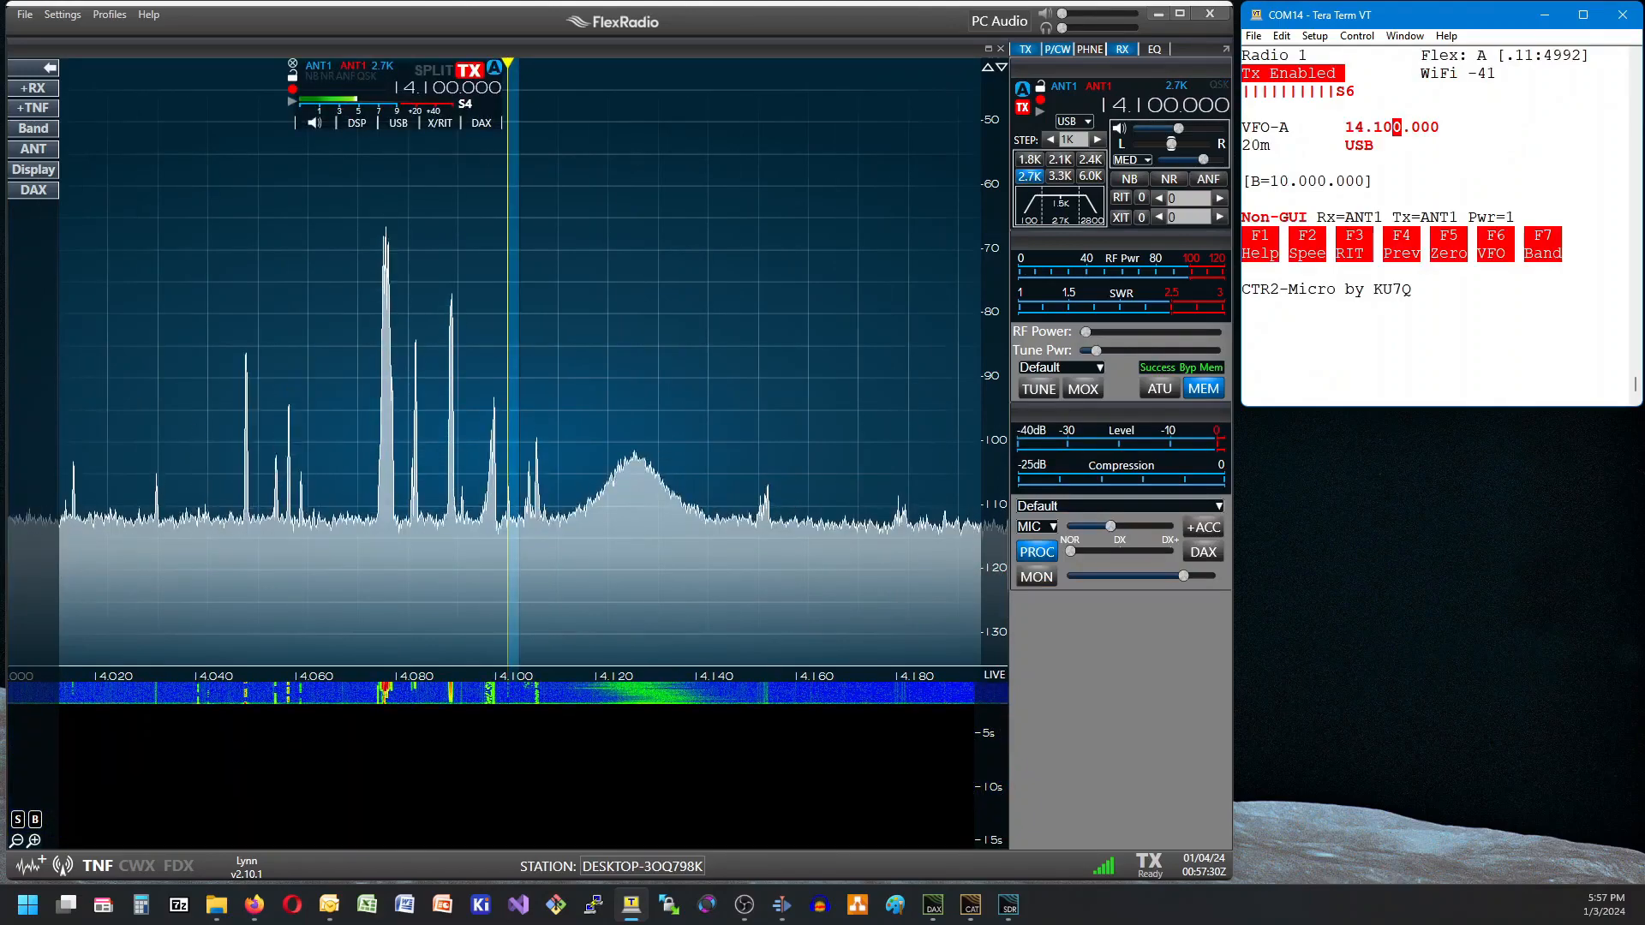
Change the VFO-A band back to 17m.
key(Return)
key(Down)
key(Up)
key(Return)
key(Down)
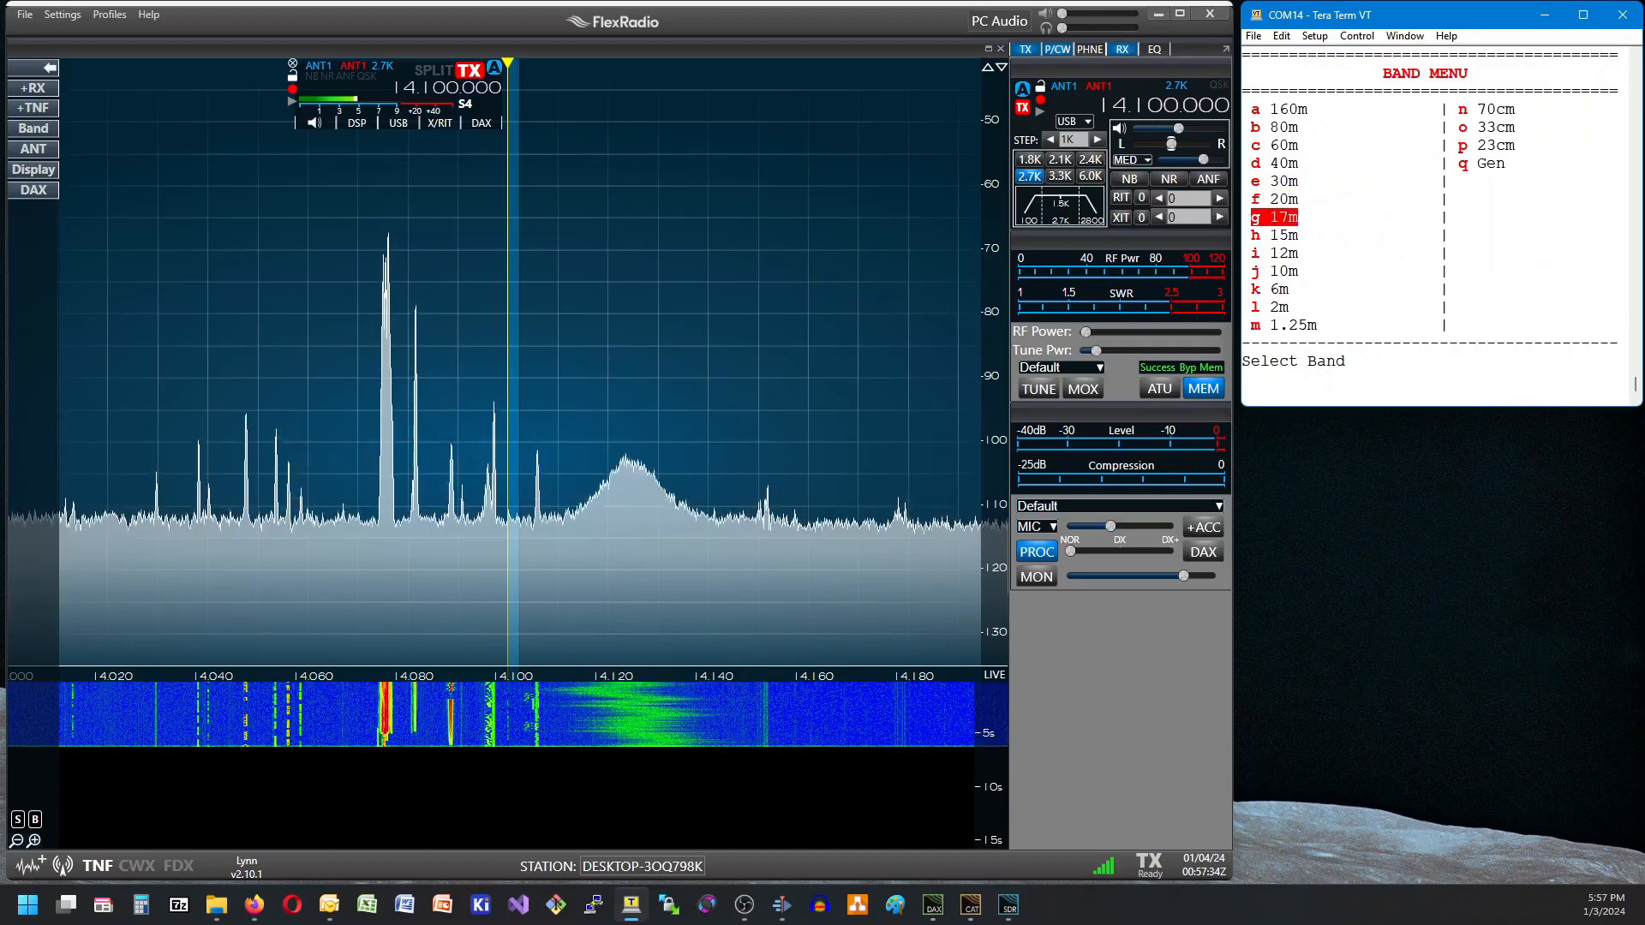
key(Return)
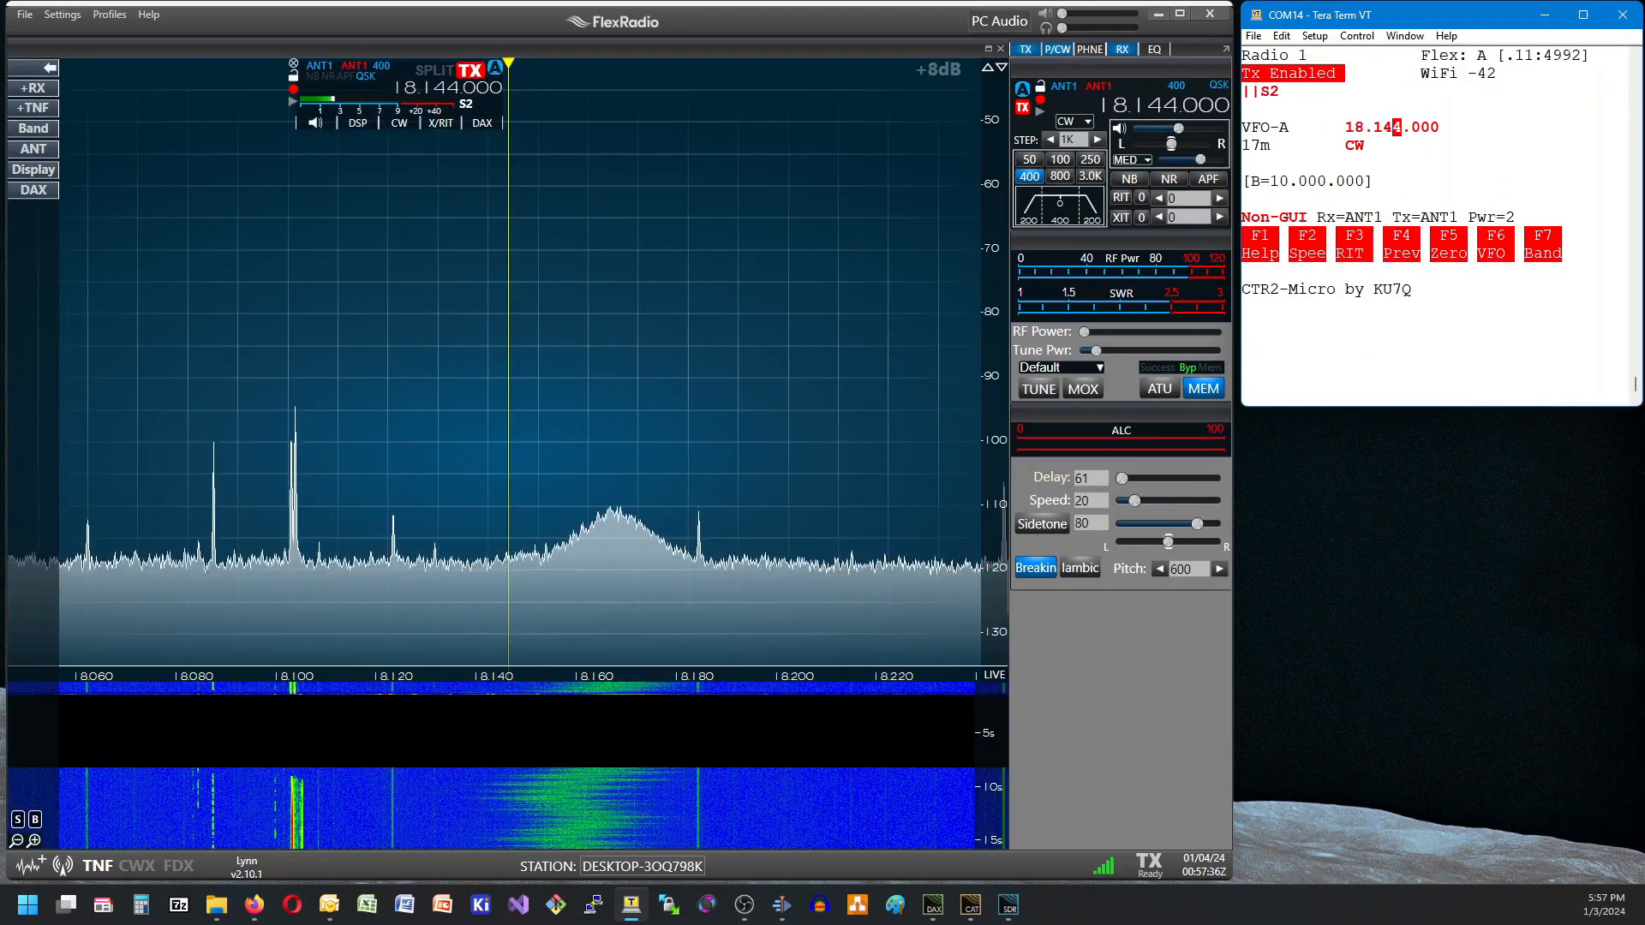
Change the VFO-A operating mode from the main menu to USB.
key(Return)
key(Down)
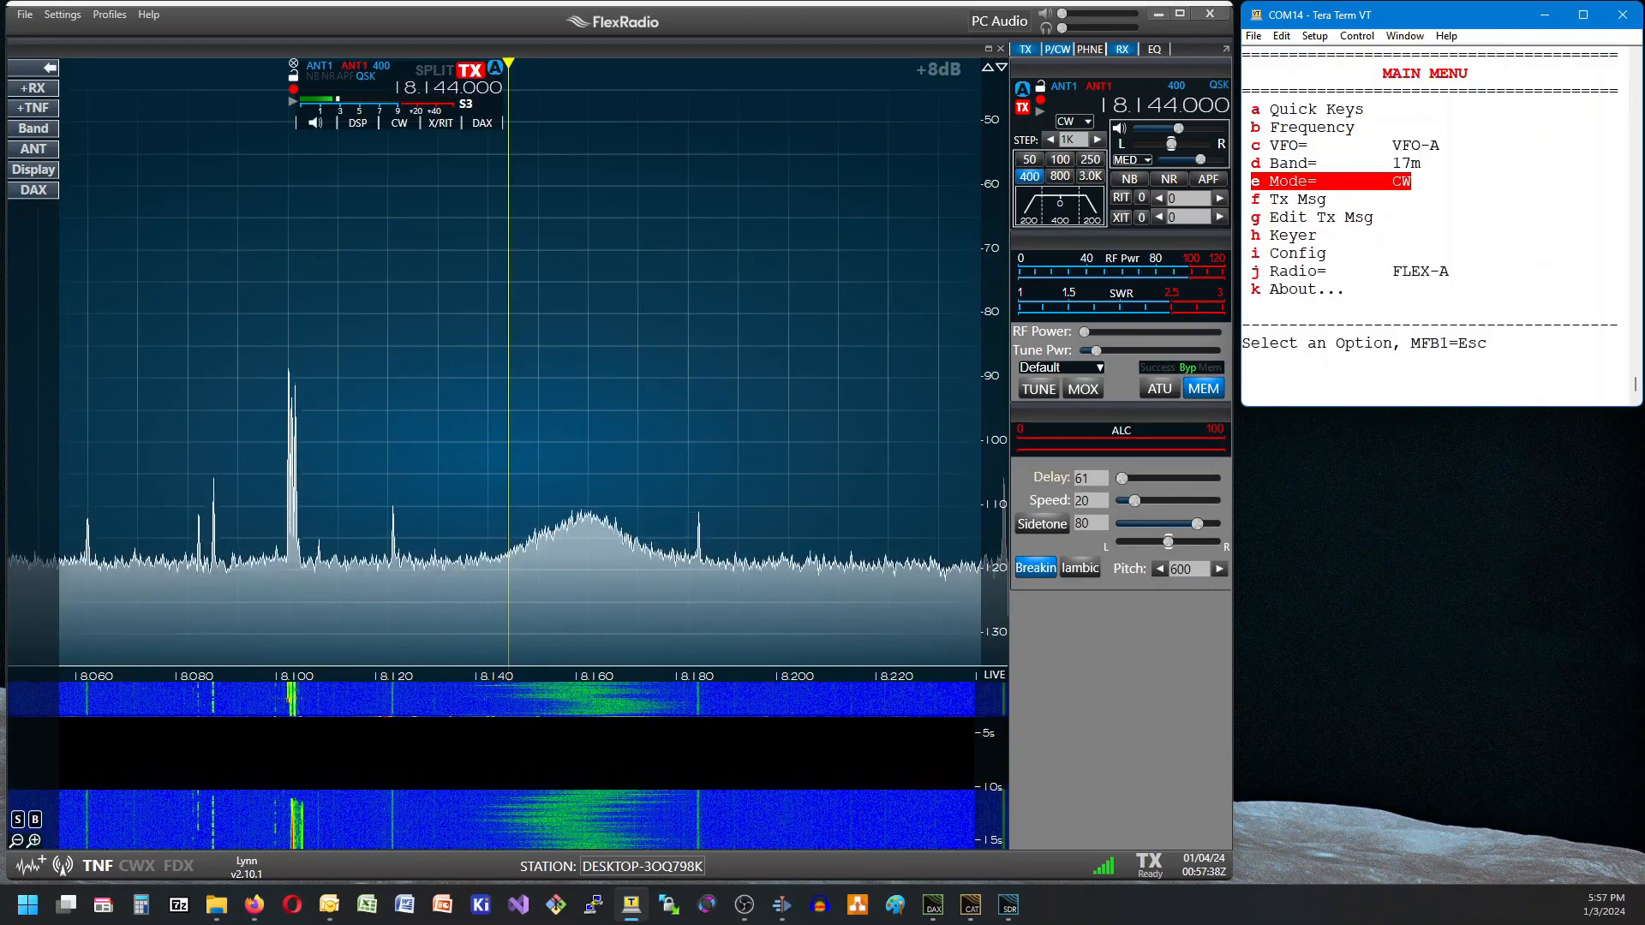
key(Return)
key(Down)
key(Down)
key(Down)
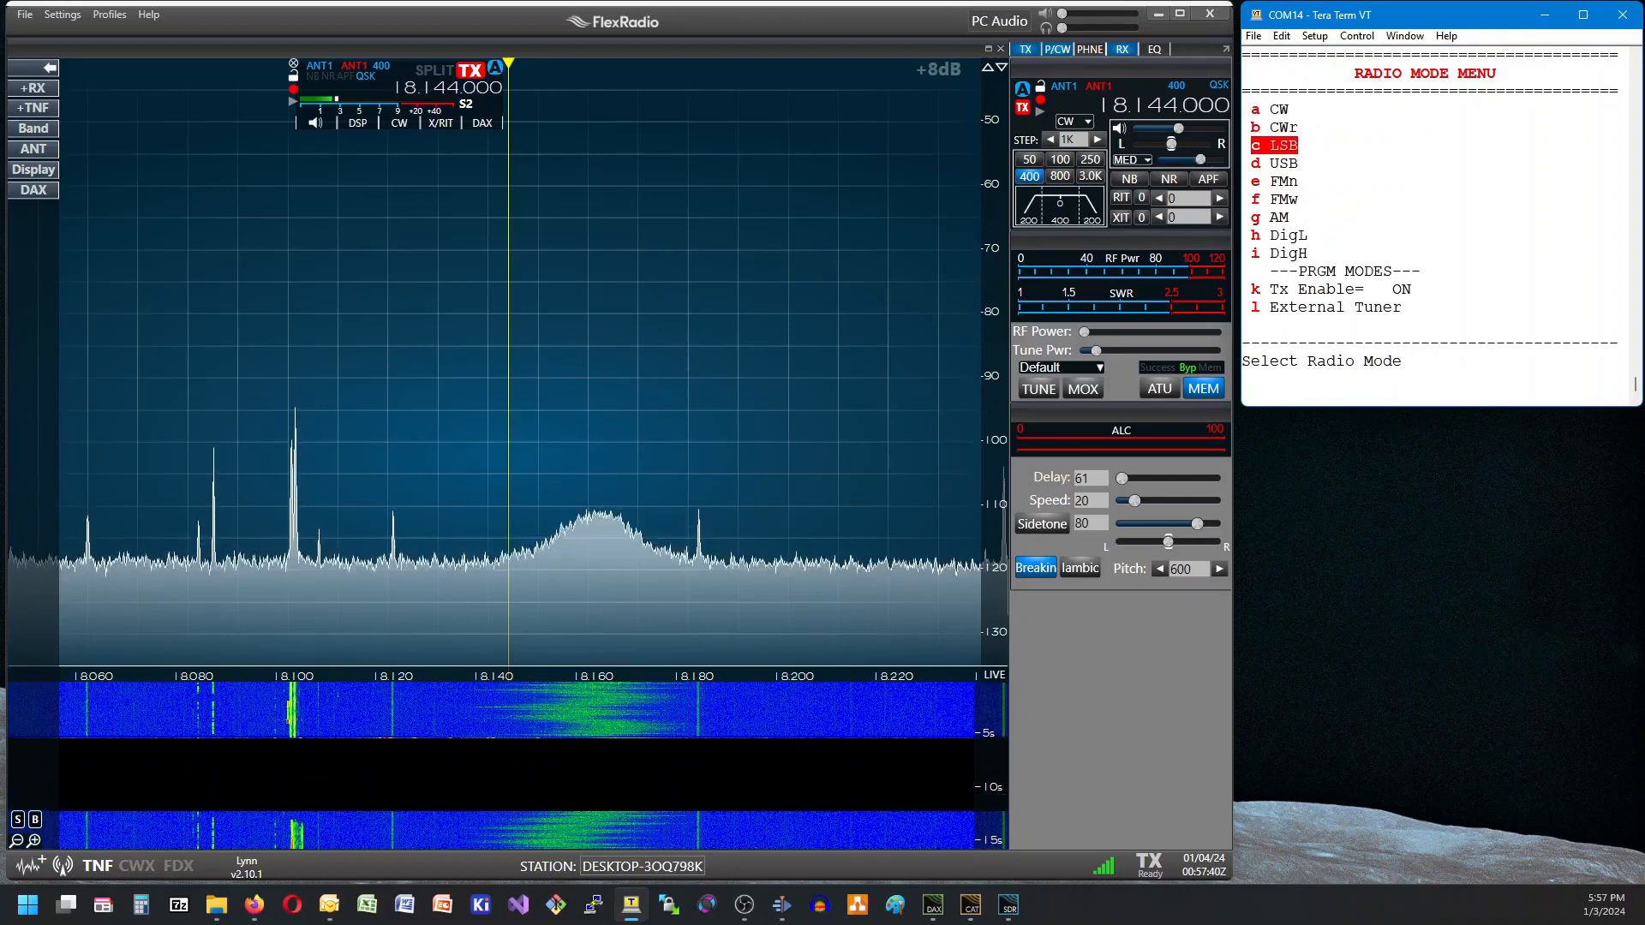
key(Return)
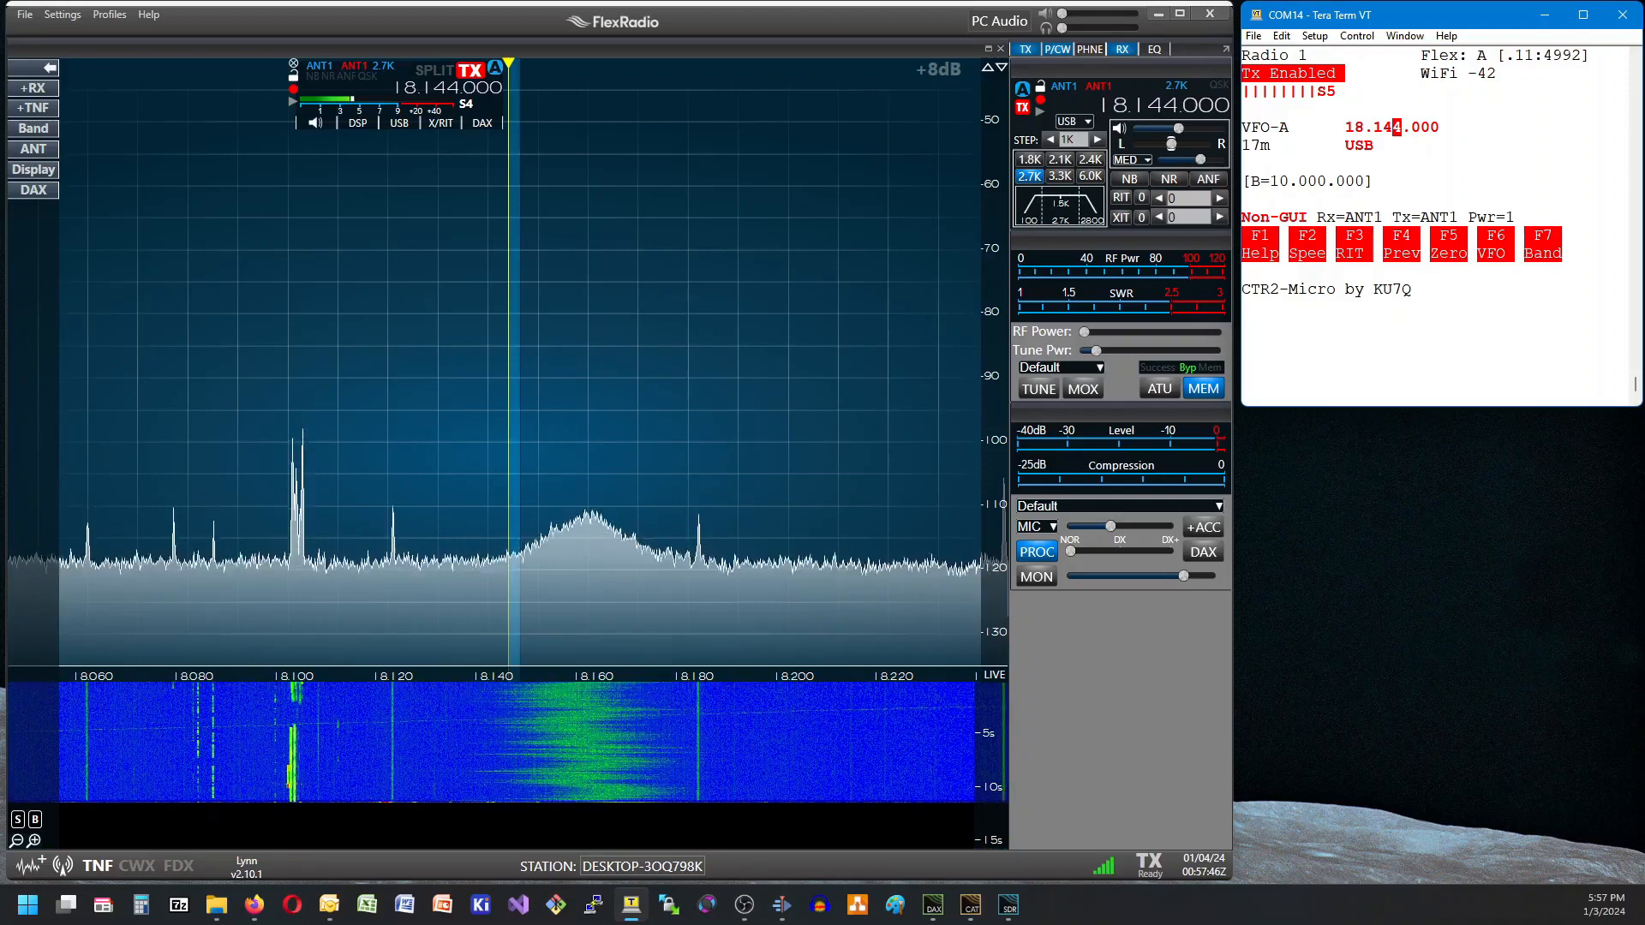
Send the stored transmit message "= So hw cpi?".
key(Return)
key(Down)
key(Return)
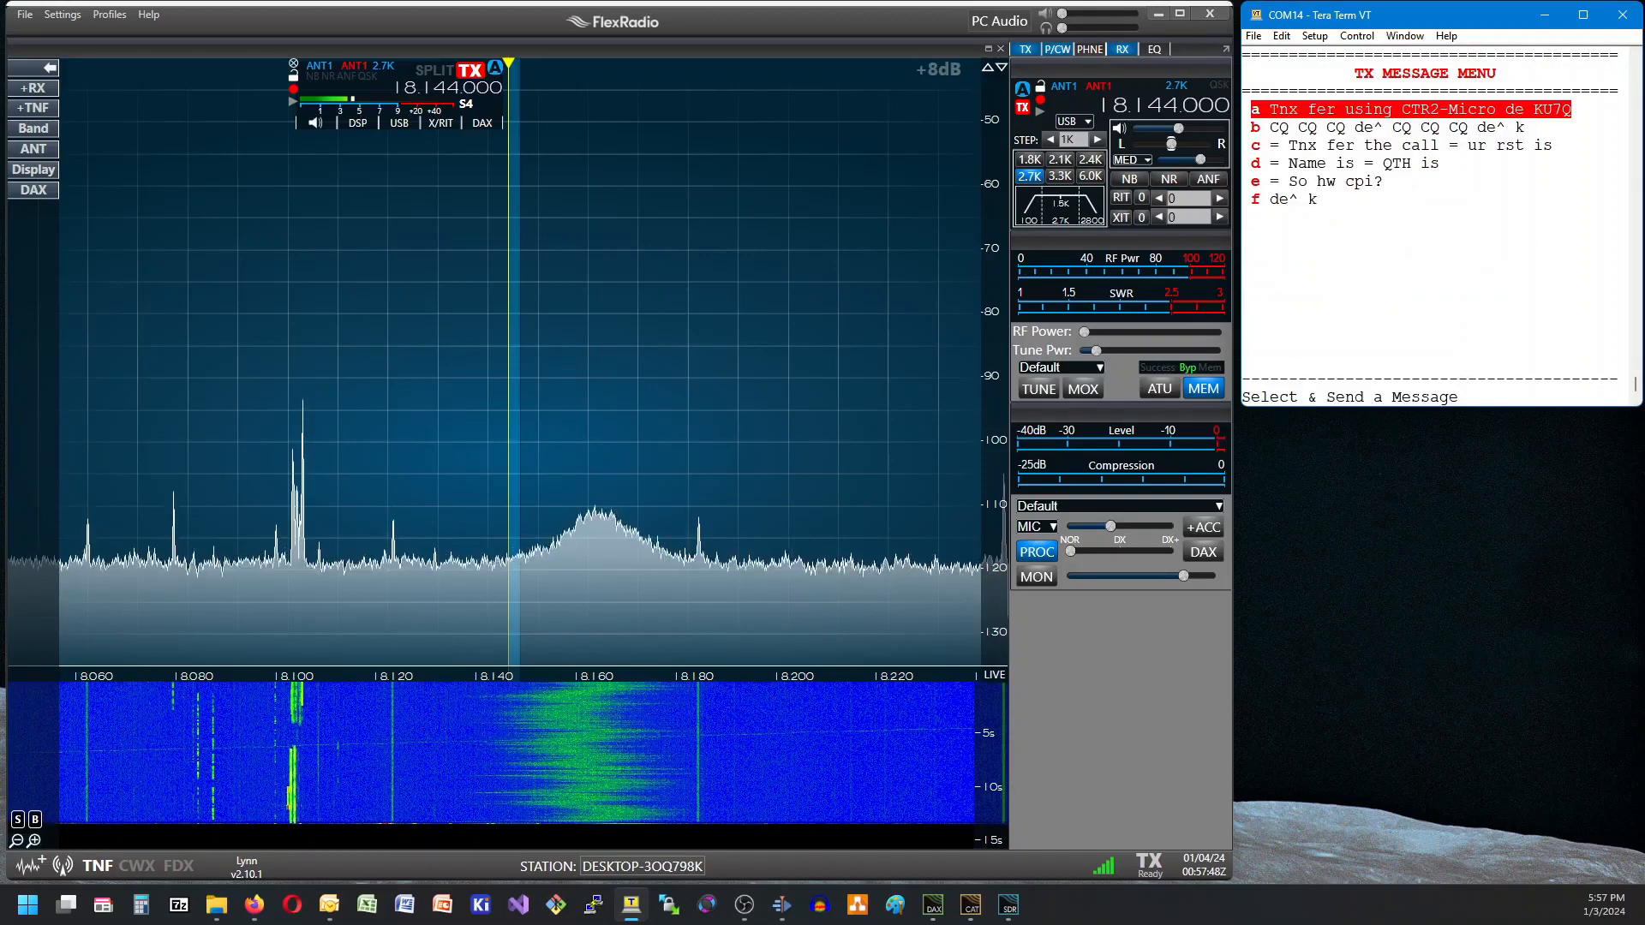
key(Down)
key(Down)
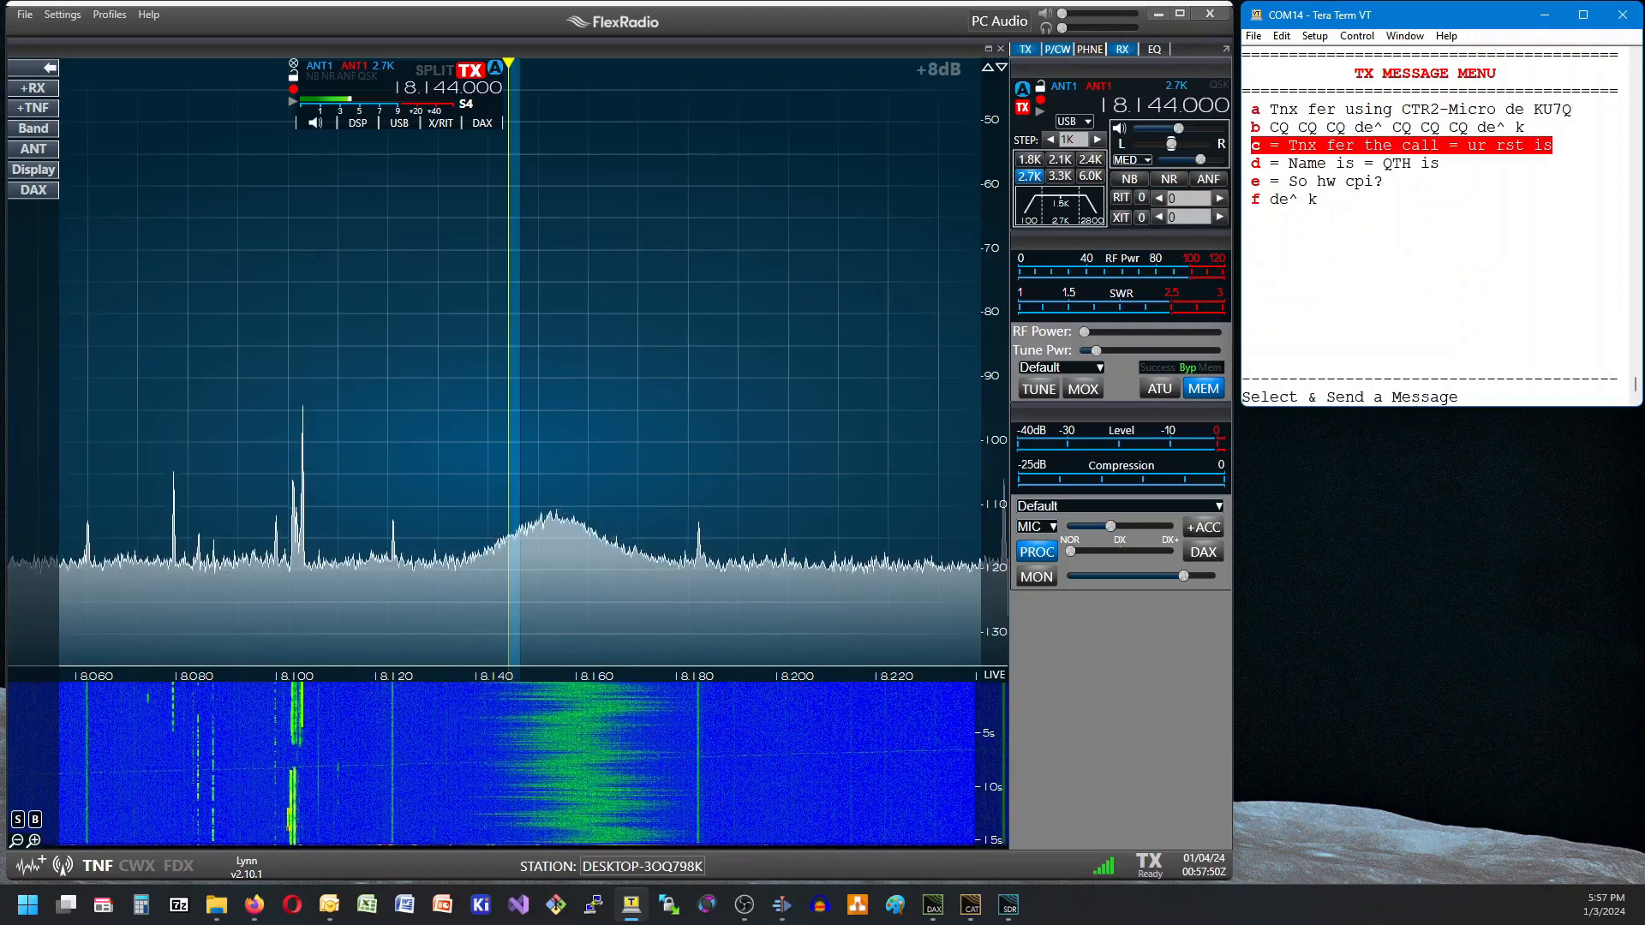
key(Down)
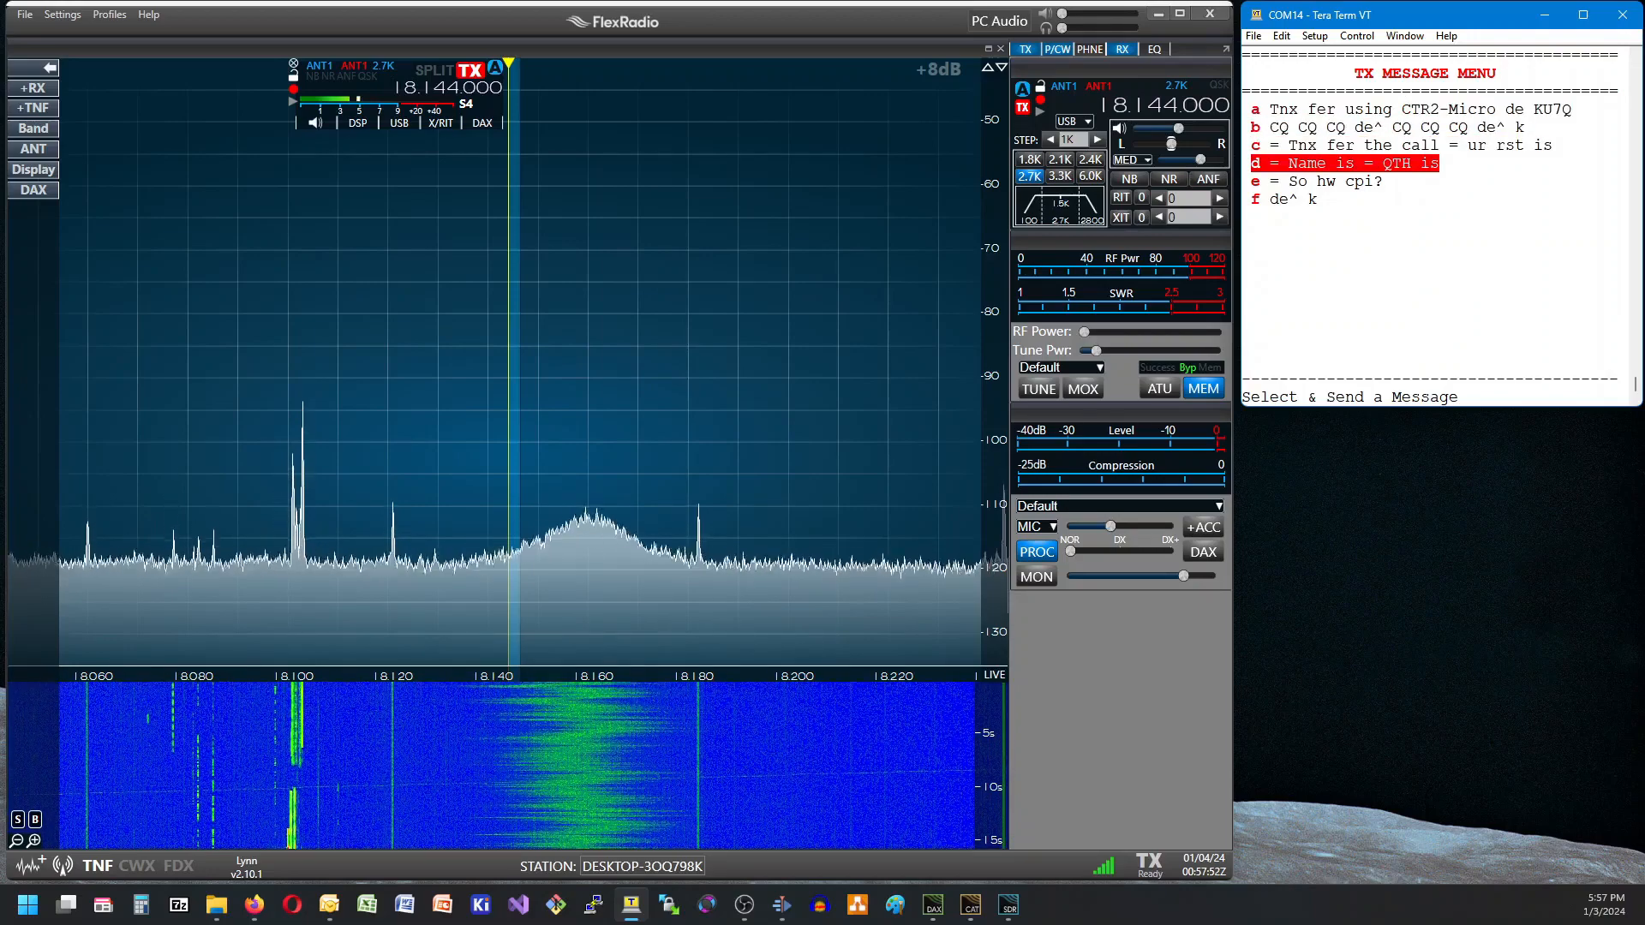
key(Up)
key(Down)
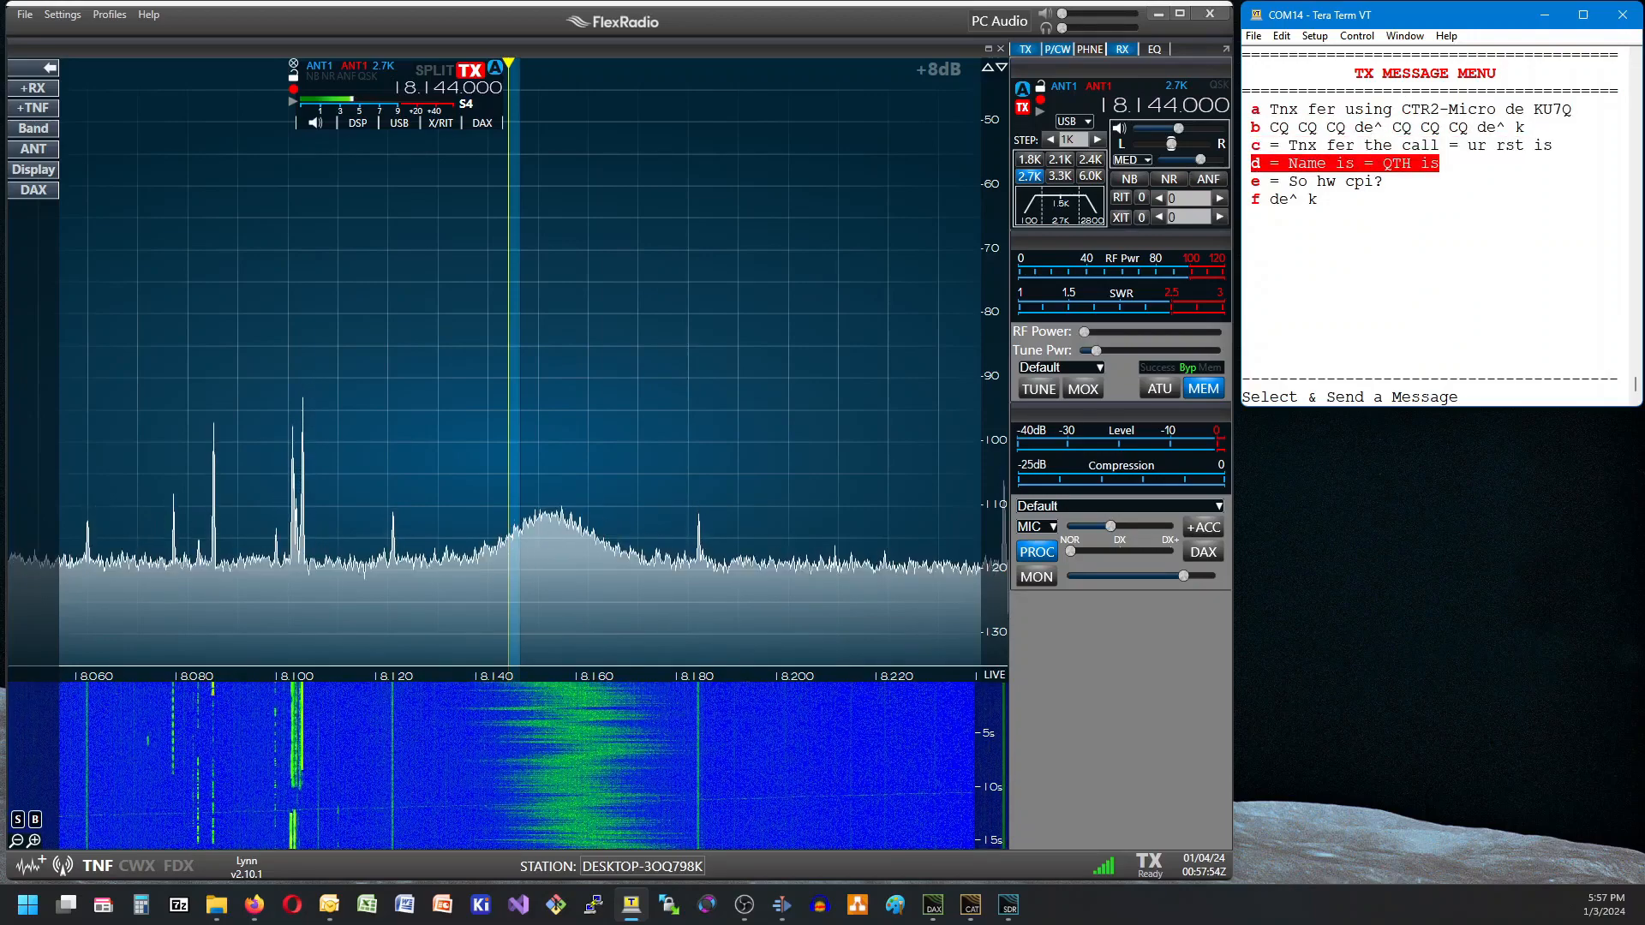
key(Down)
key(Return)
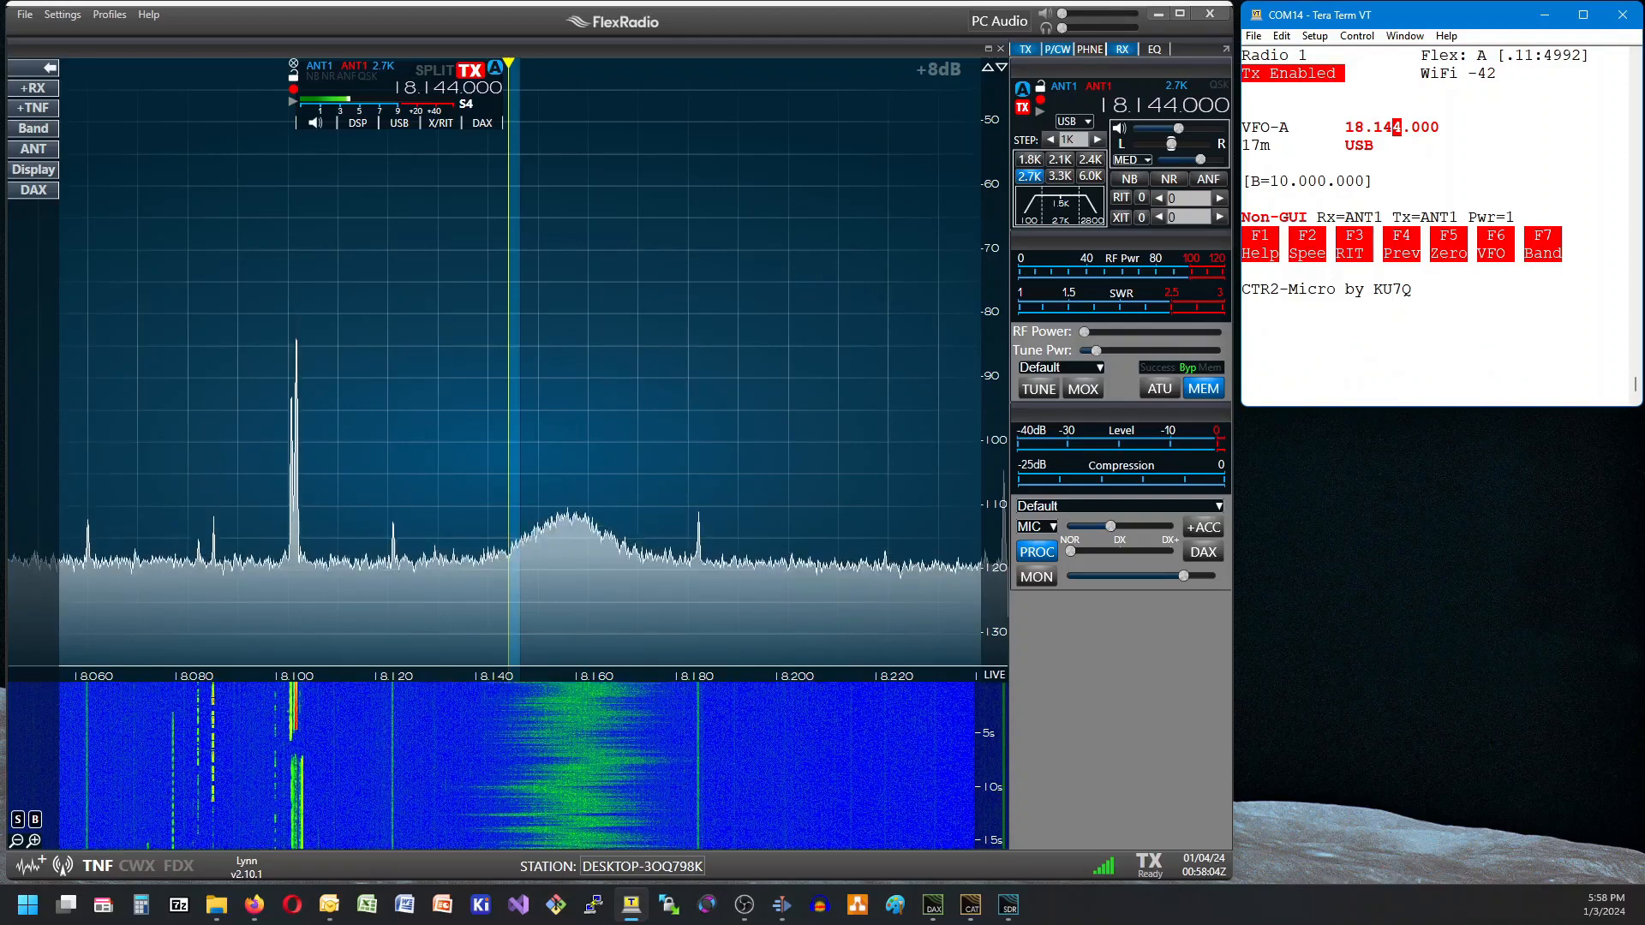
Store the text "Hello" in the empty transmit message buffer 7.
key(Return)
key(Down)
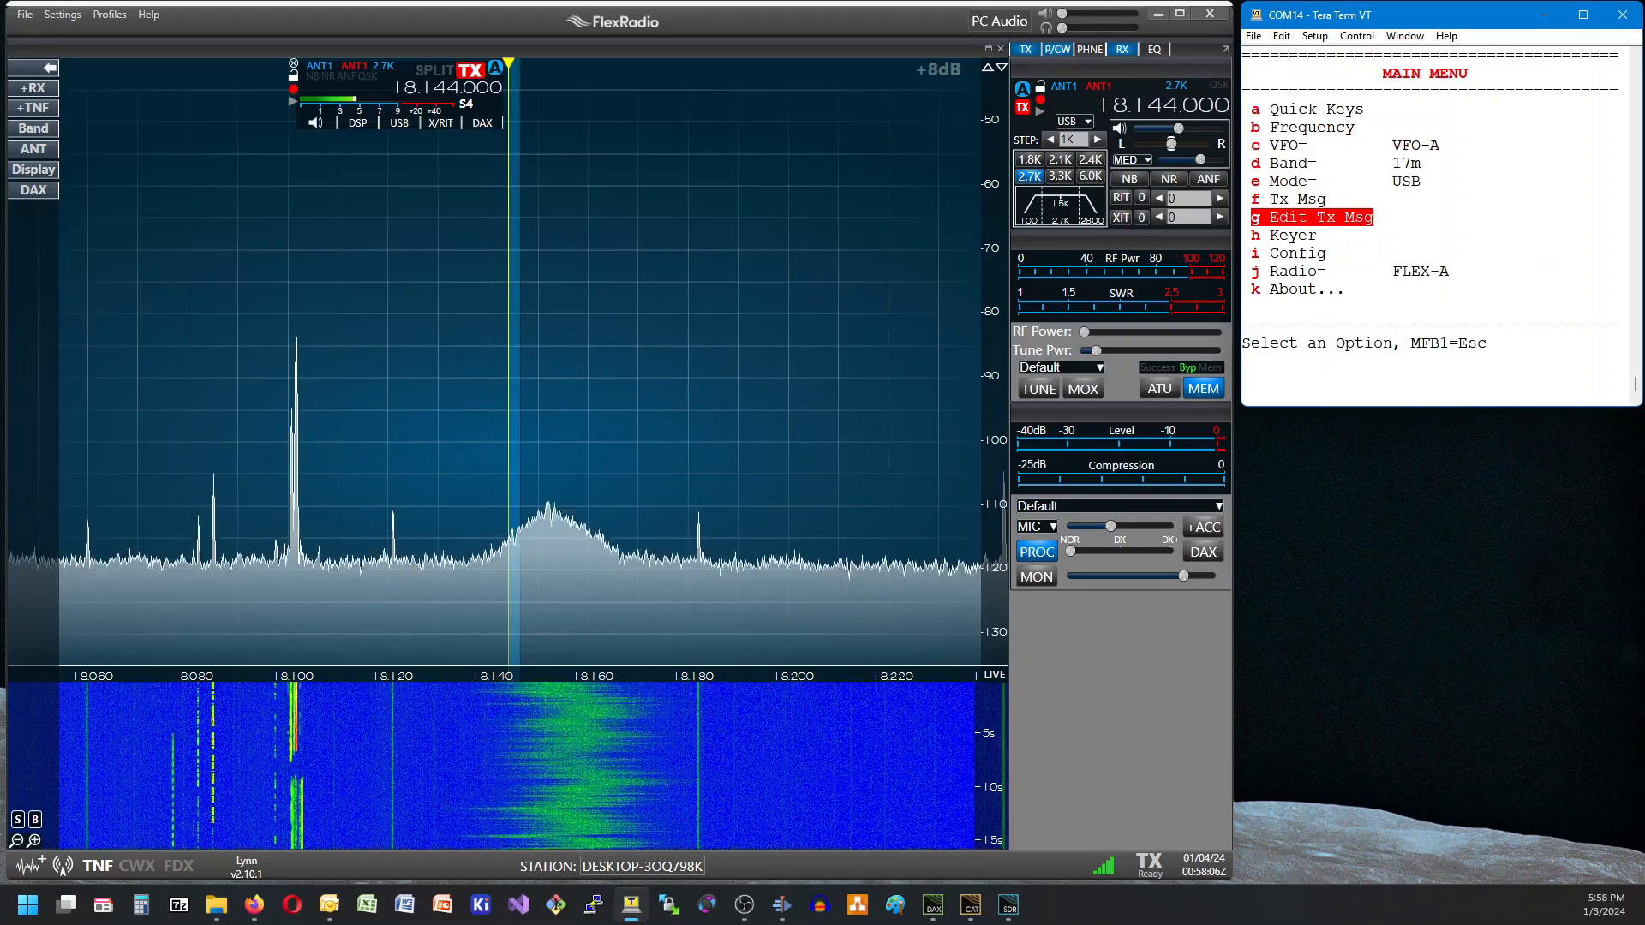
key(Return)
key(Down)
key(Down)
key(Down)
key(Down)
key(Down)
key(Down)
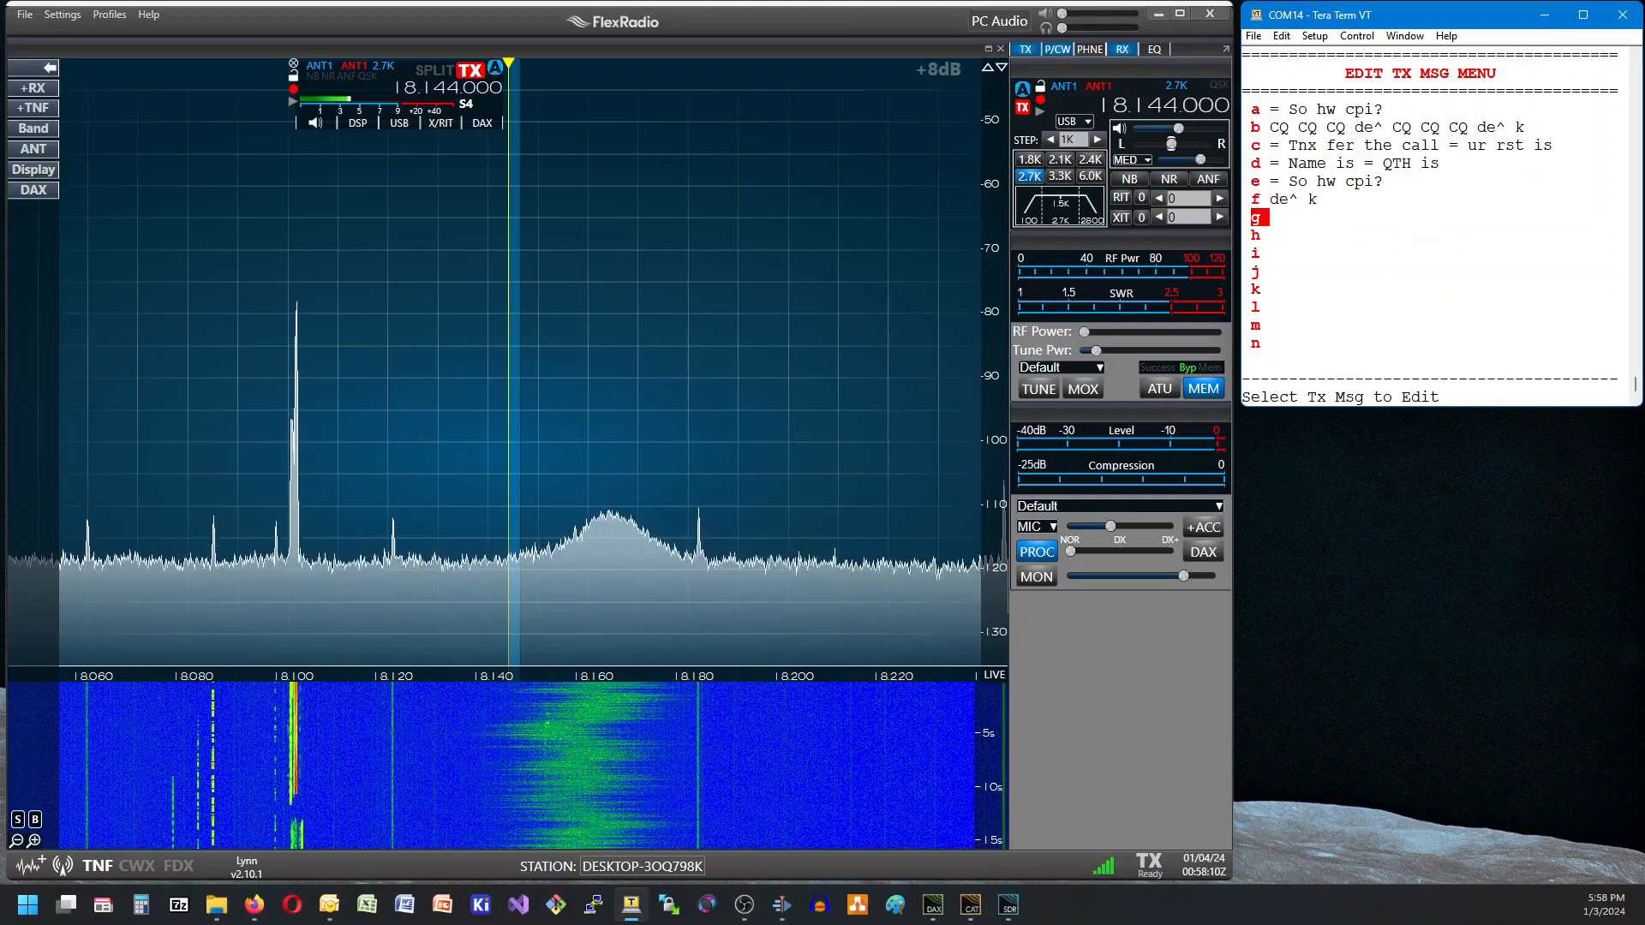
key(Return)
text(H)
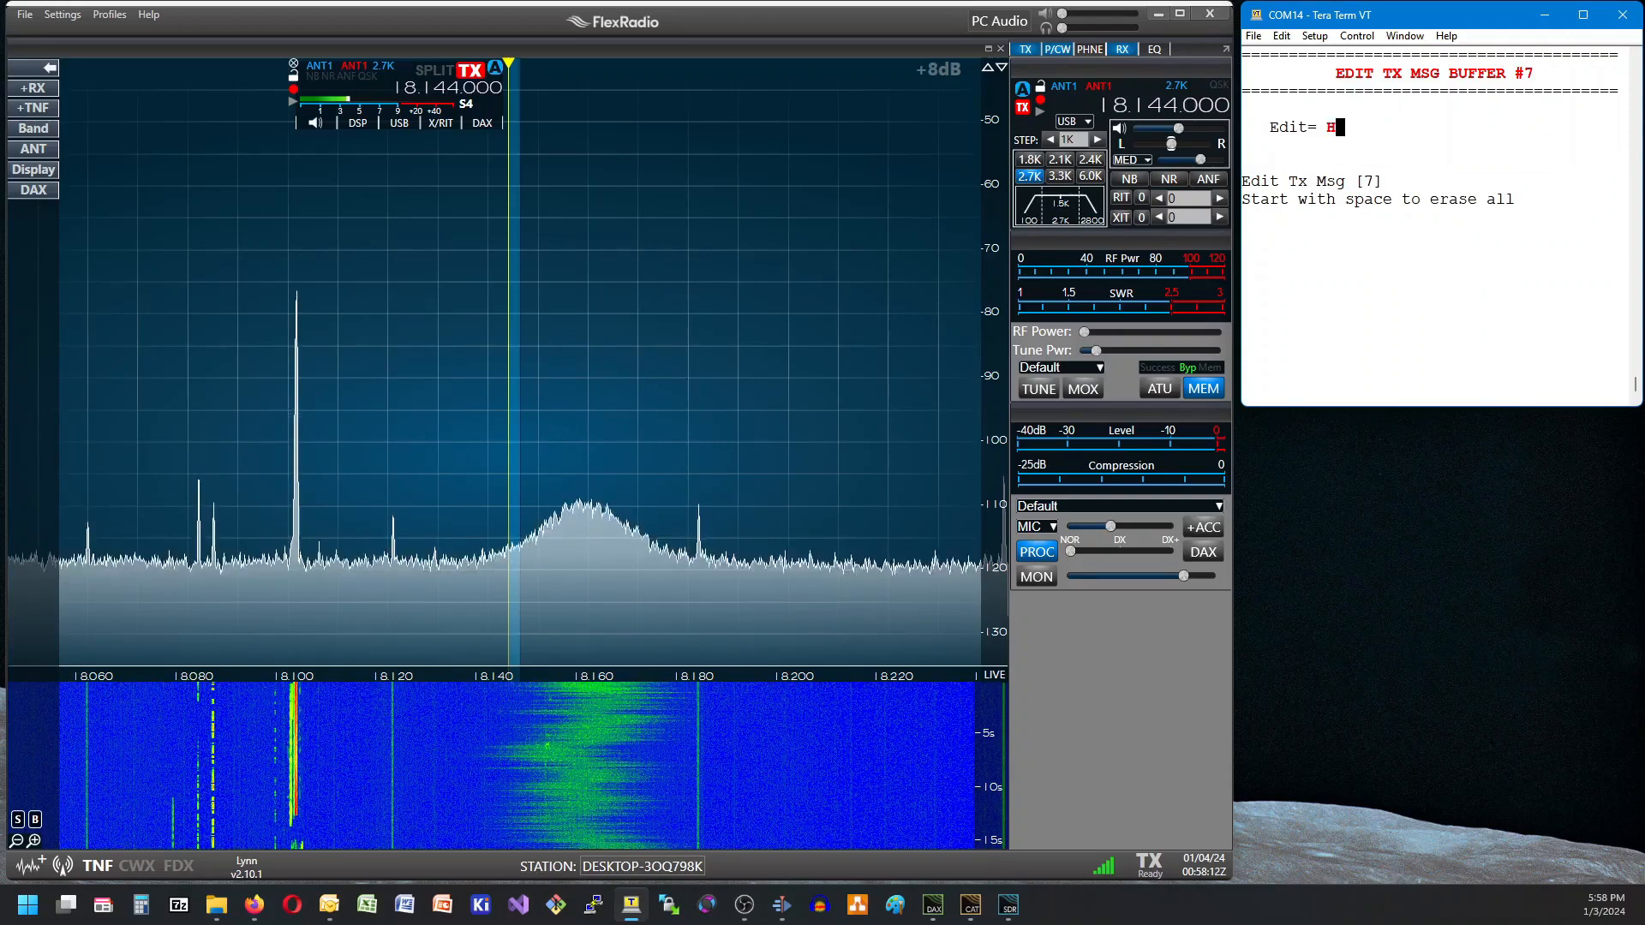
text(ello)
key(Return)
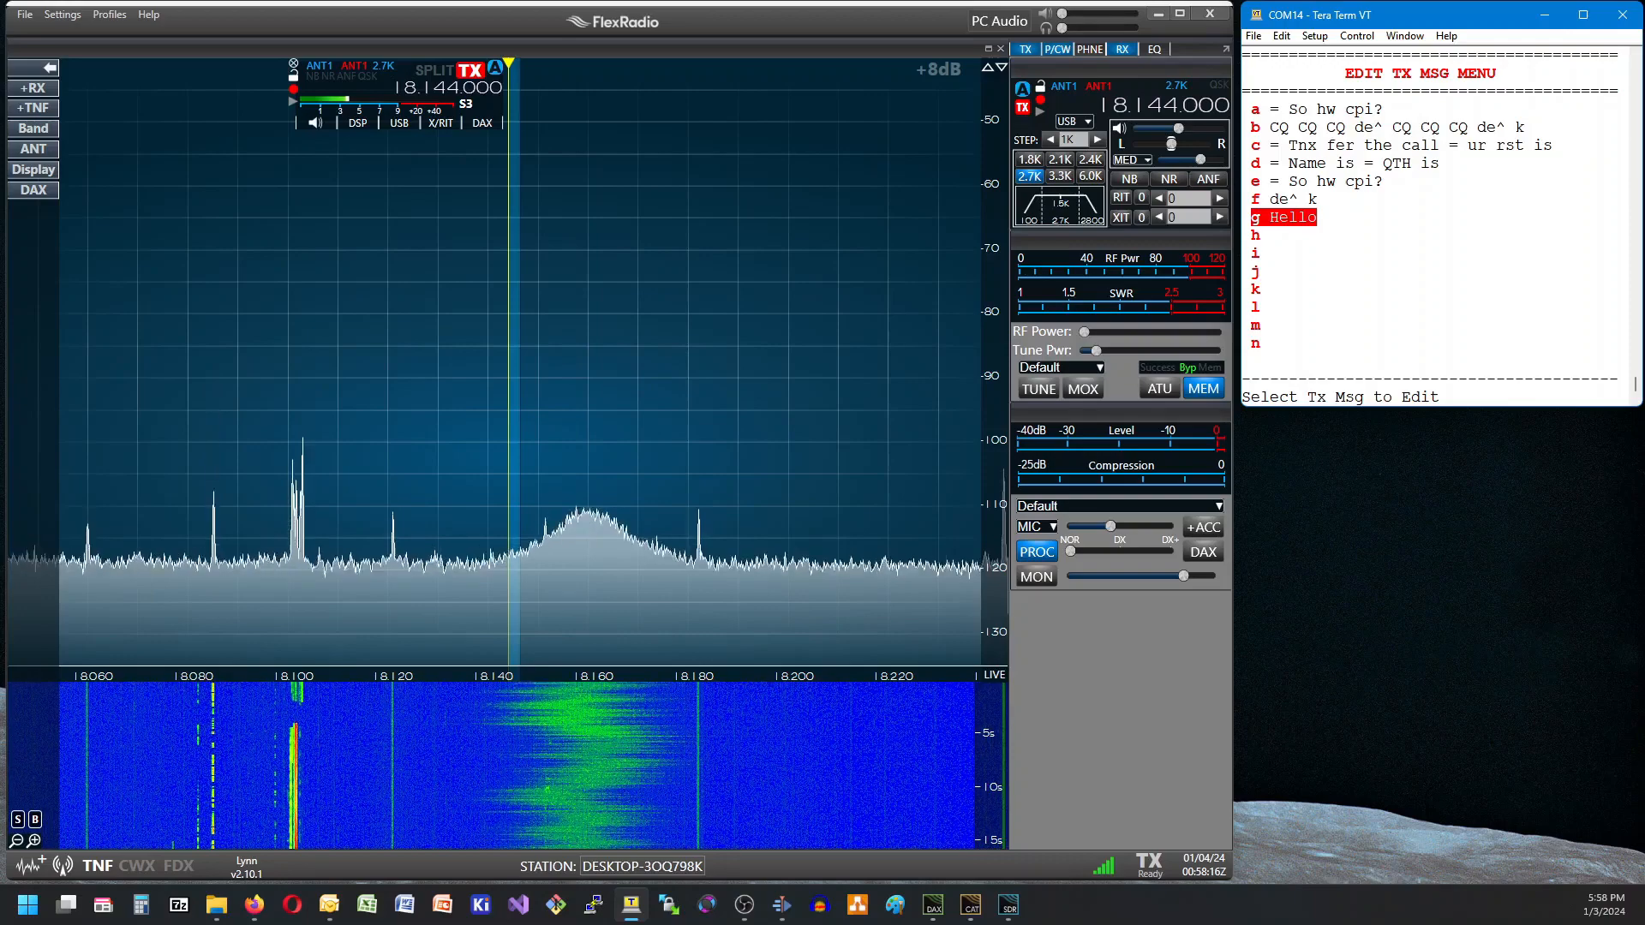
key(Escape)
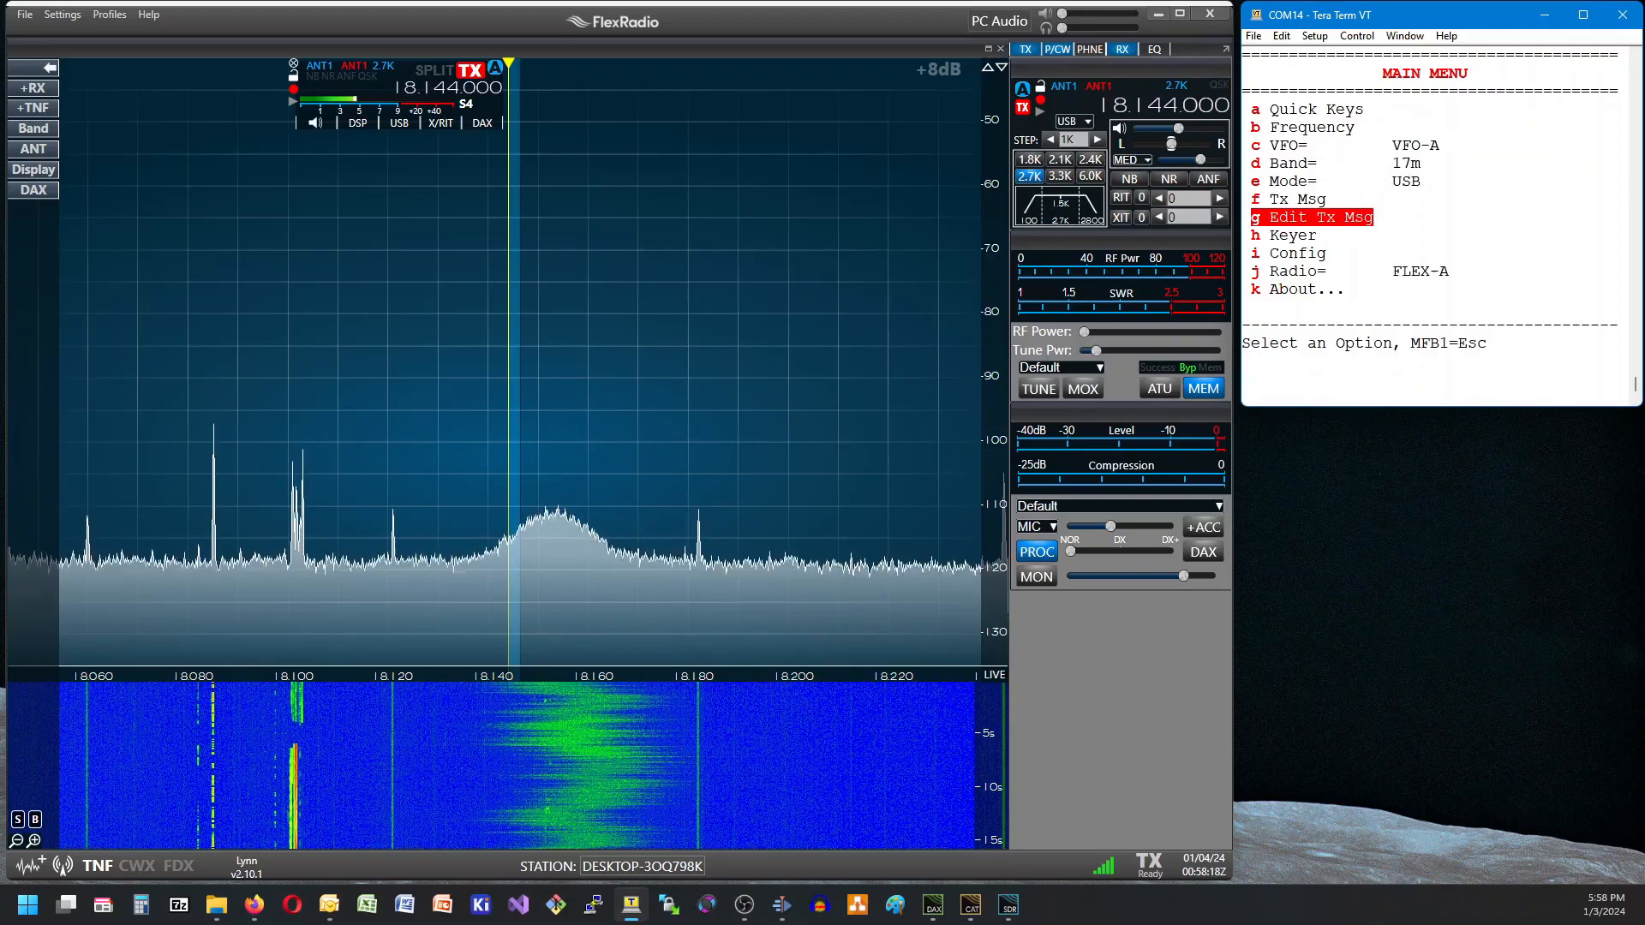
Send the stored "Hello" transmit message.
key(Up)
key(Return)
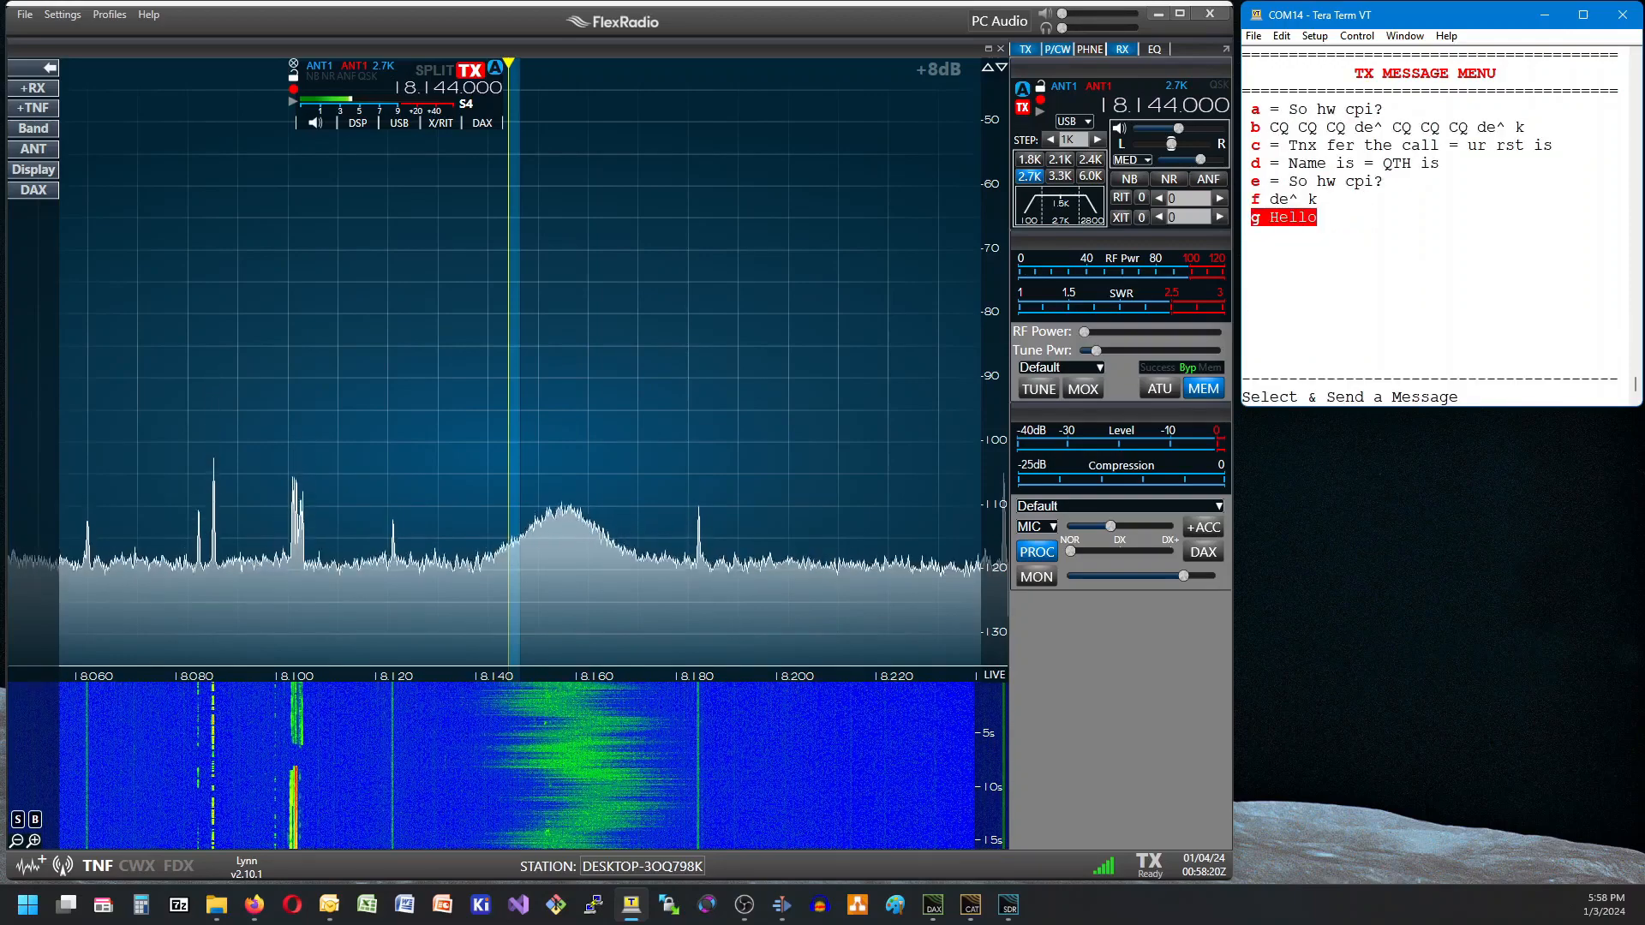
key(Return)
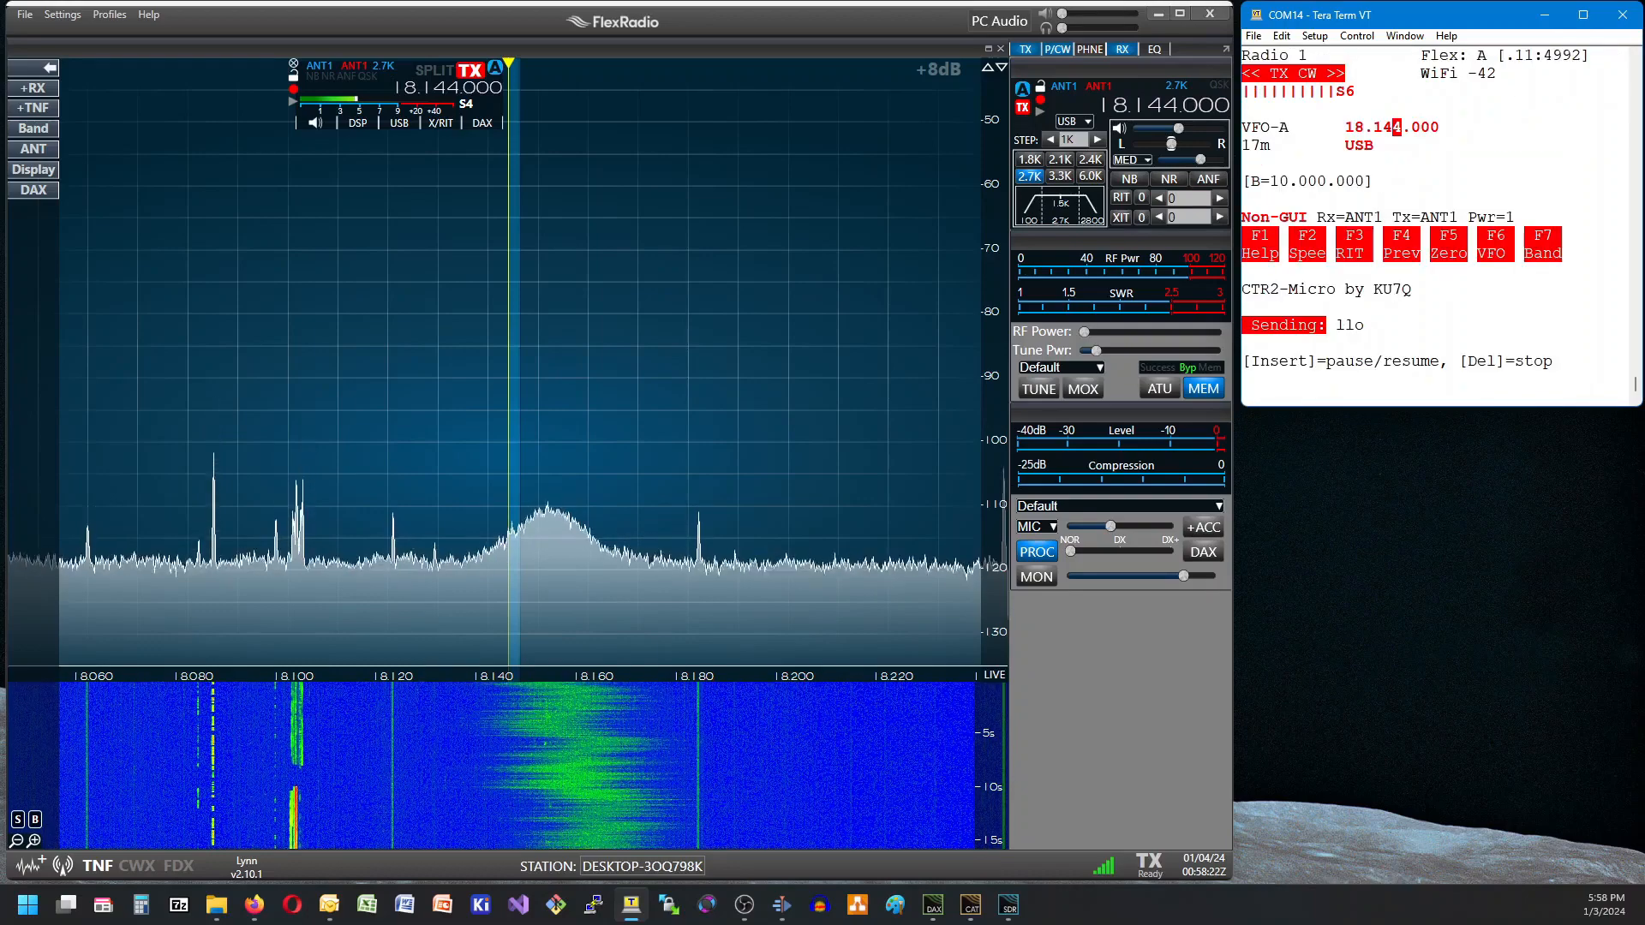
Enter the operator's call sign in the keyer settings and return to the main radio display.
key(Down)
key(Down)
key(Return)
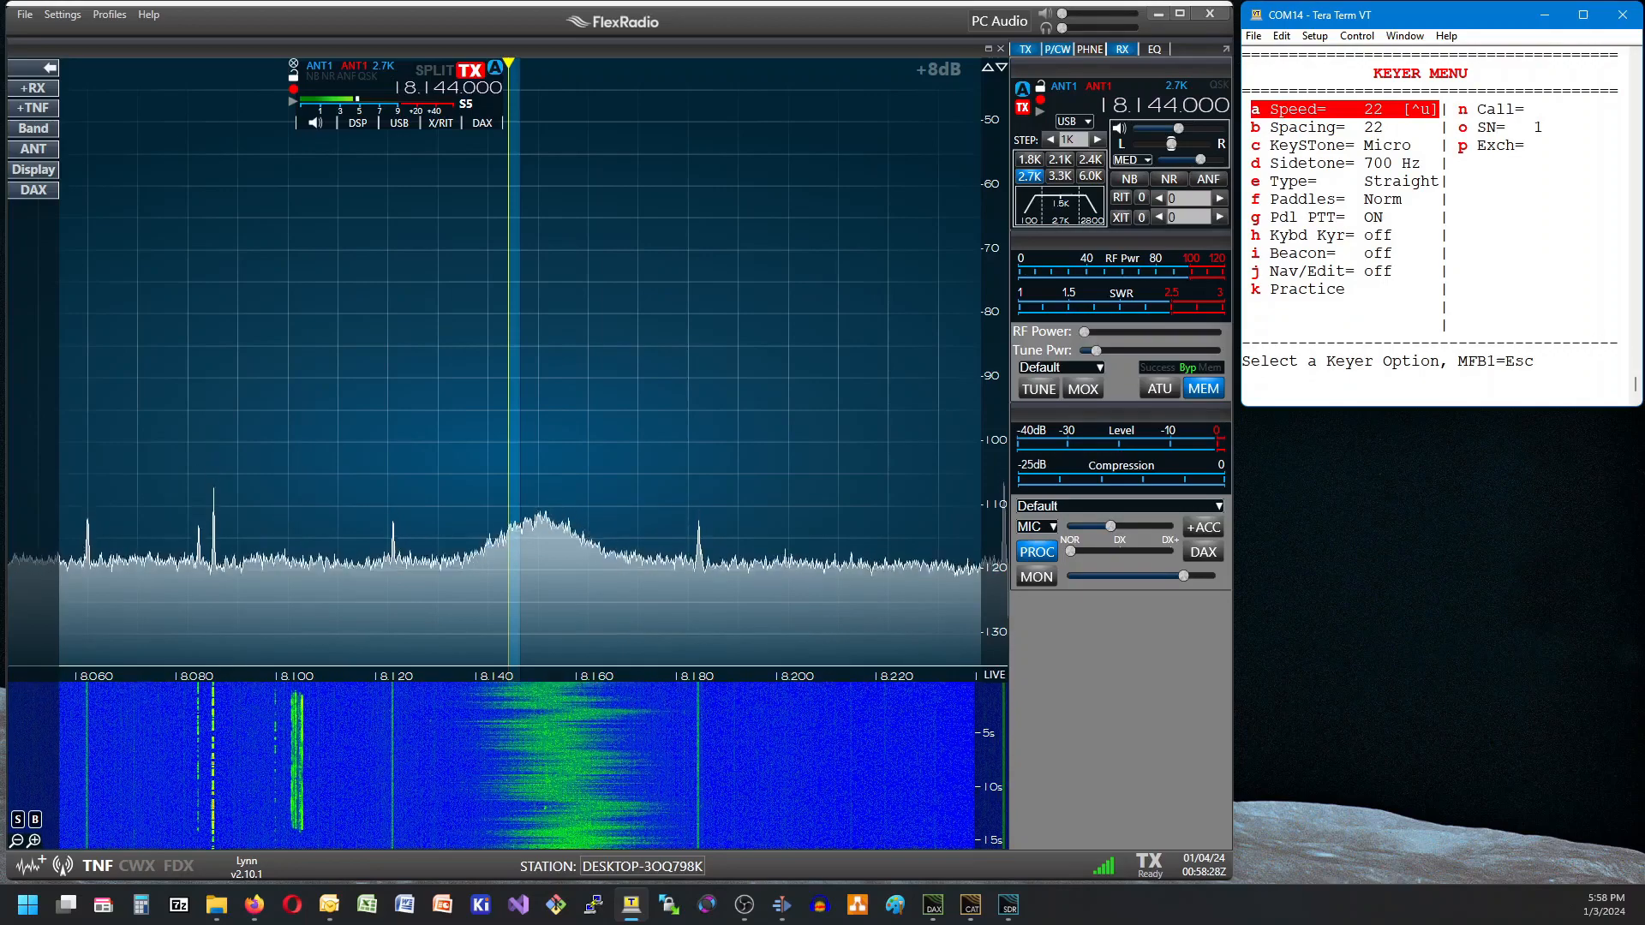
key(Up)
key(Up)
key(Up)
key(Return)
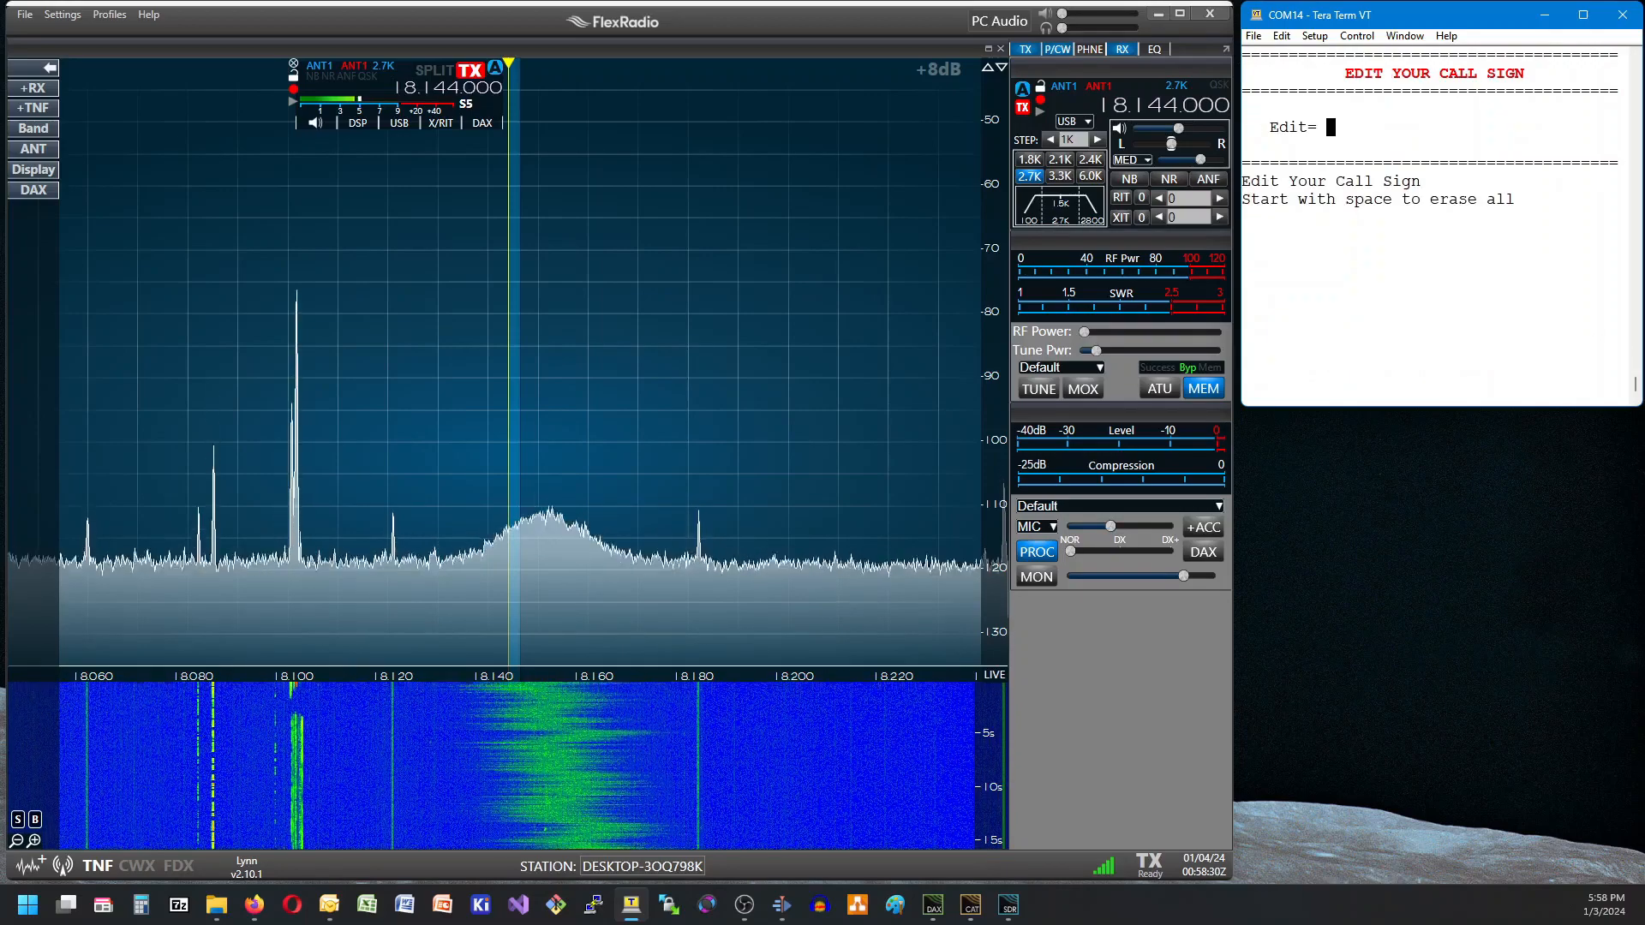
text(KU7Q)
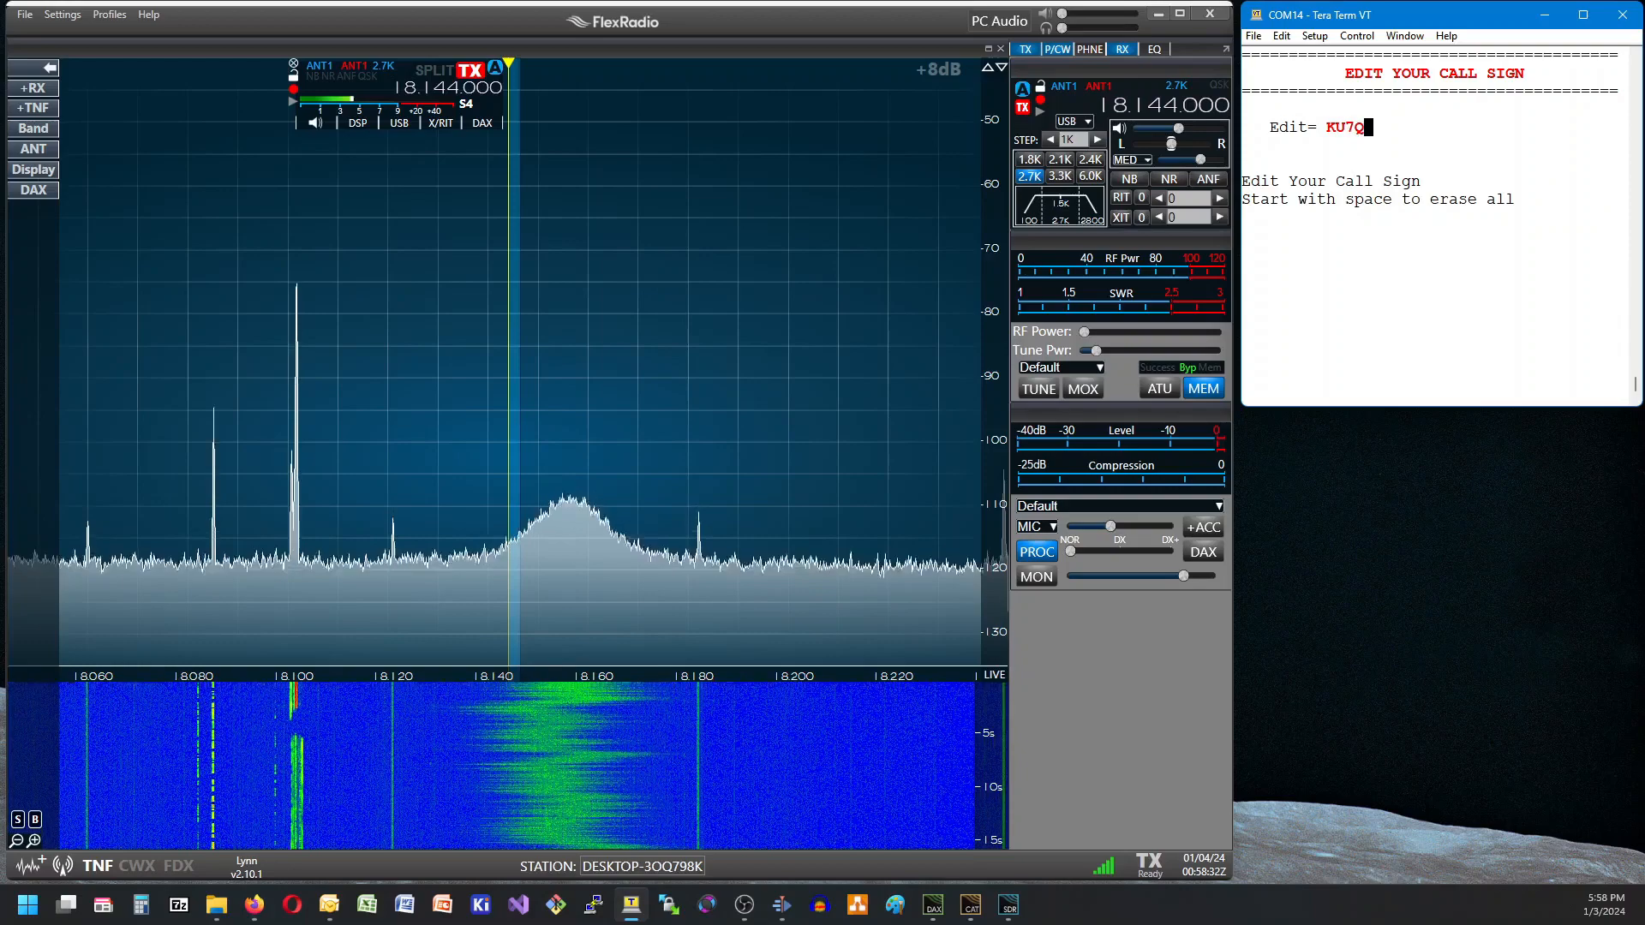
key(Return)
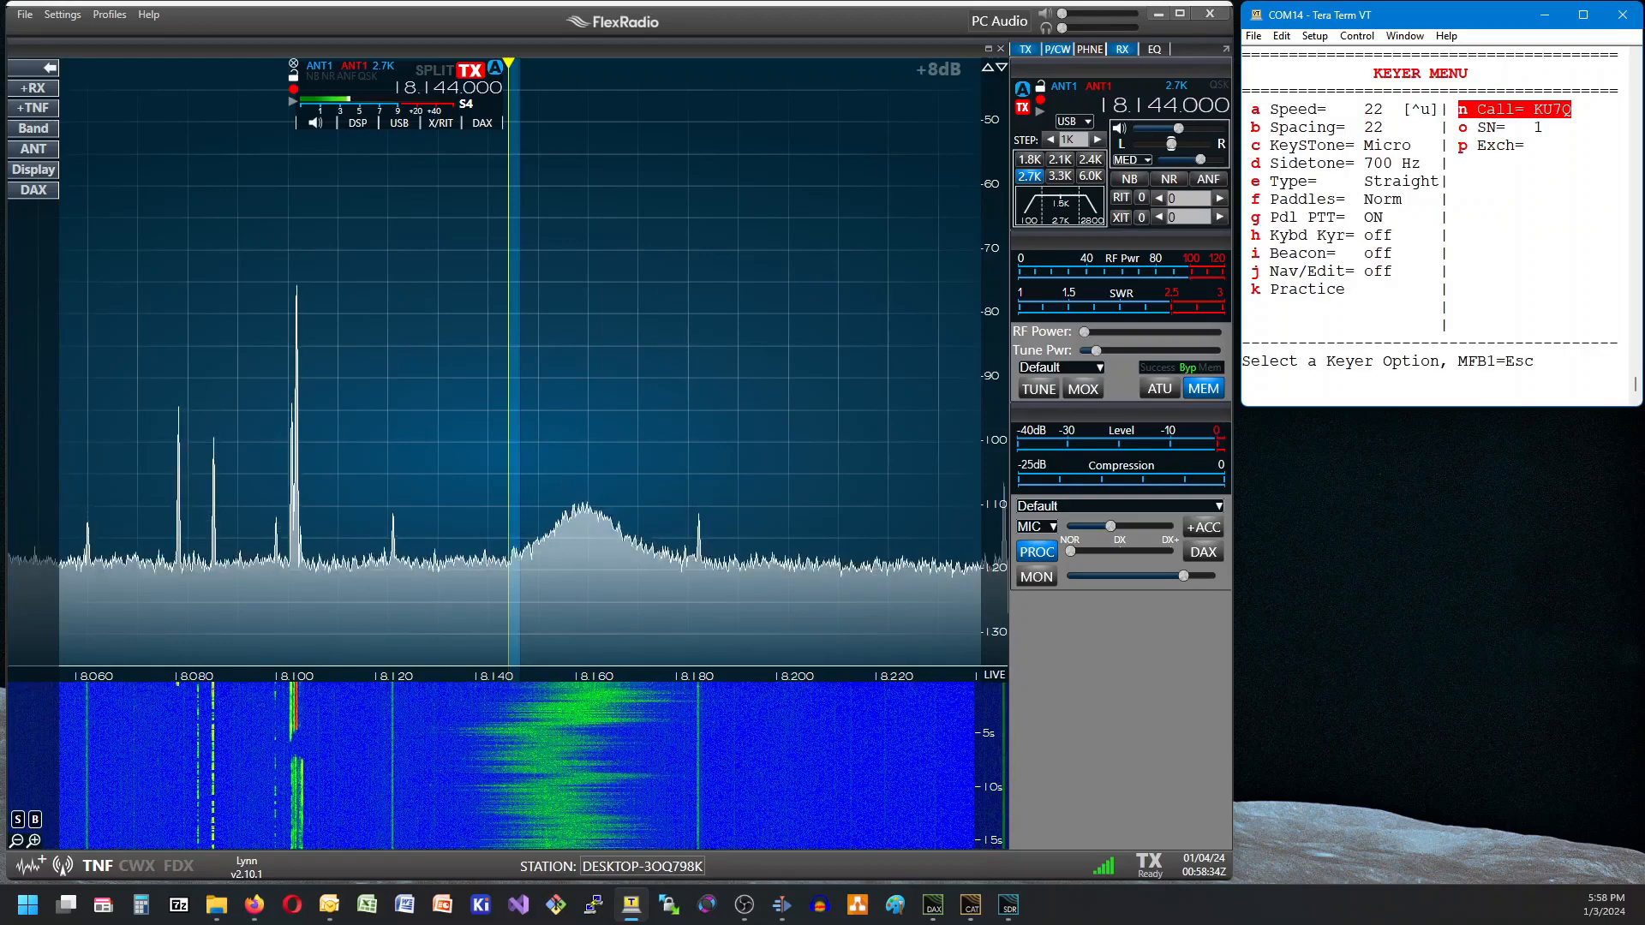
key(Down)
key(Down)
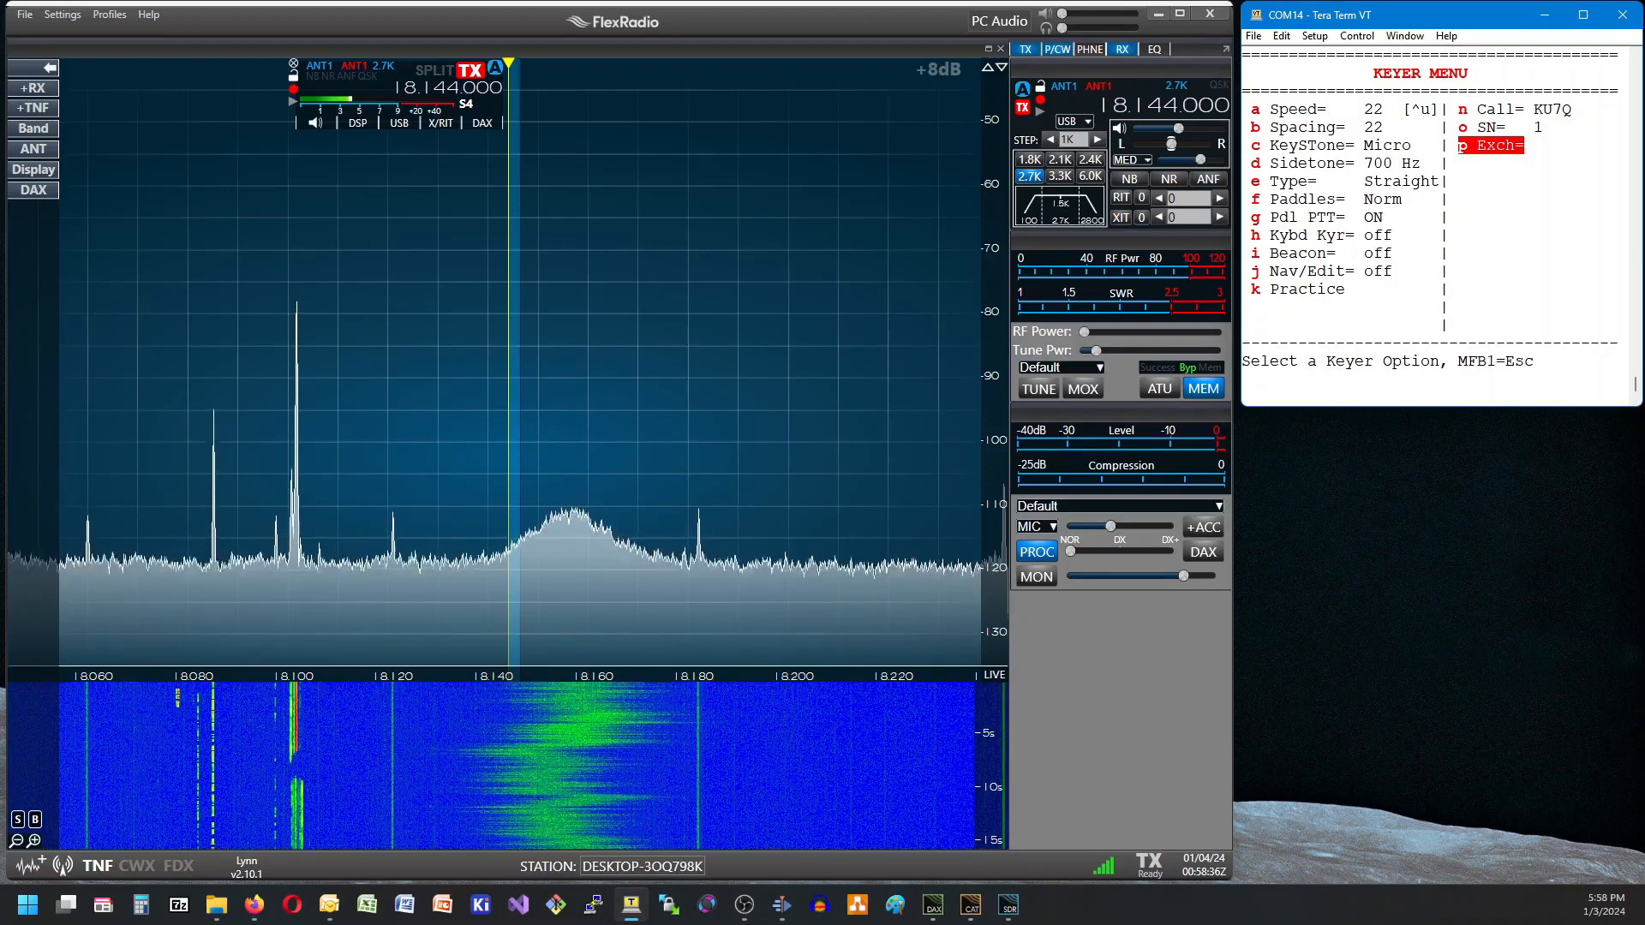
key(Escape)
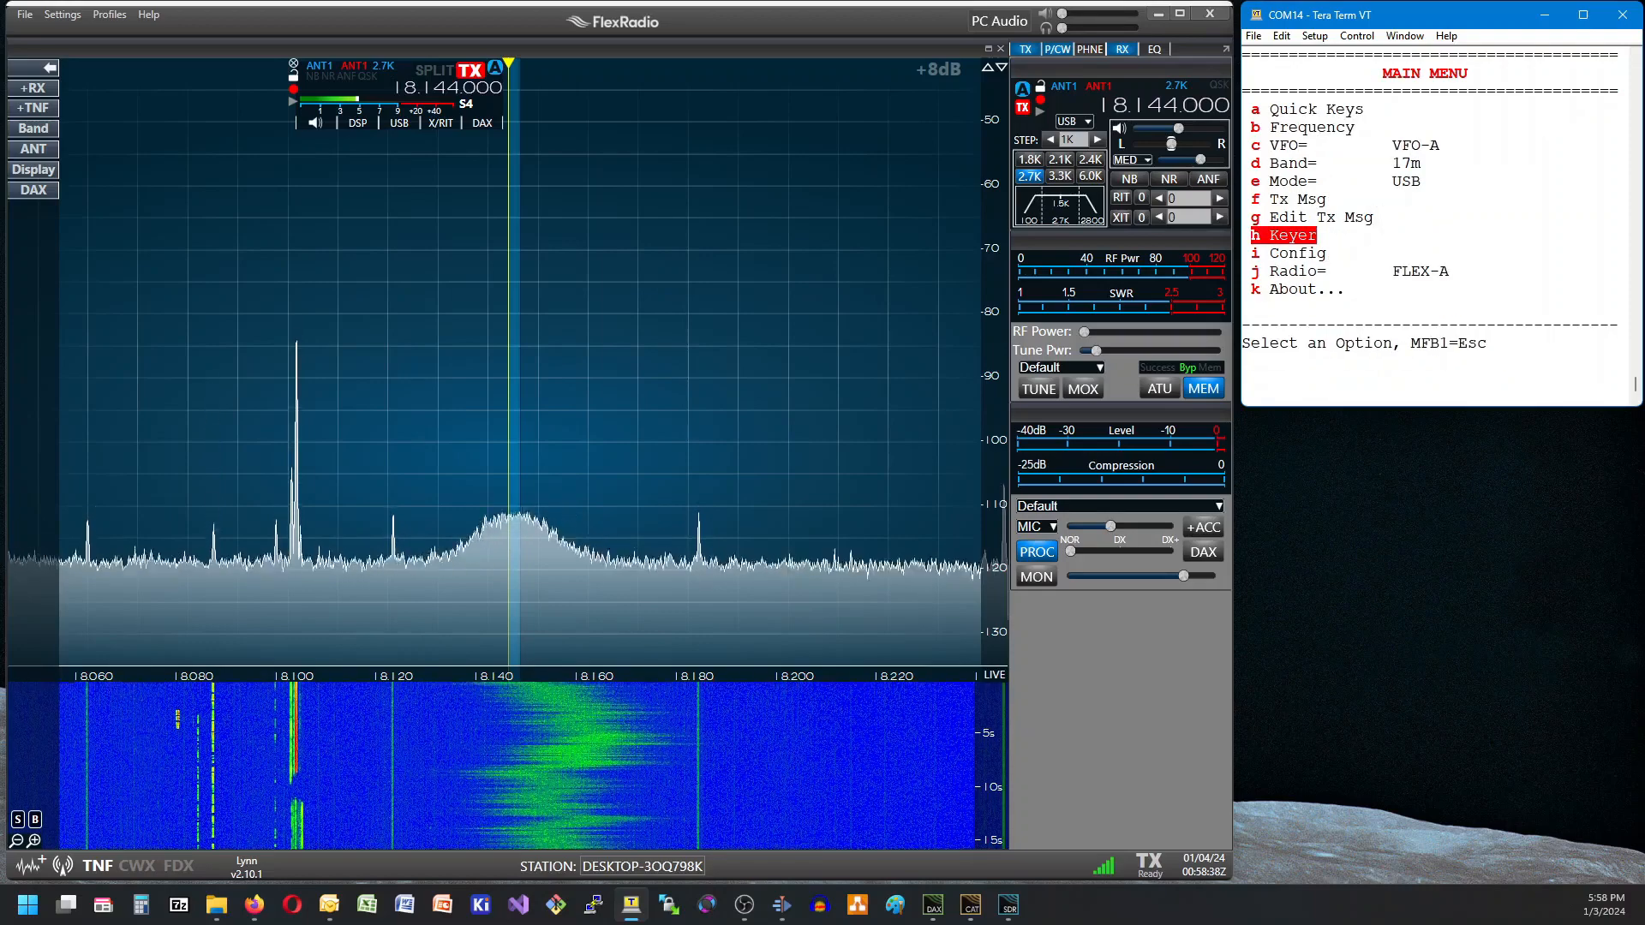
key(Escape)
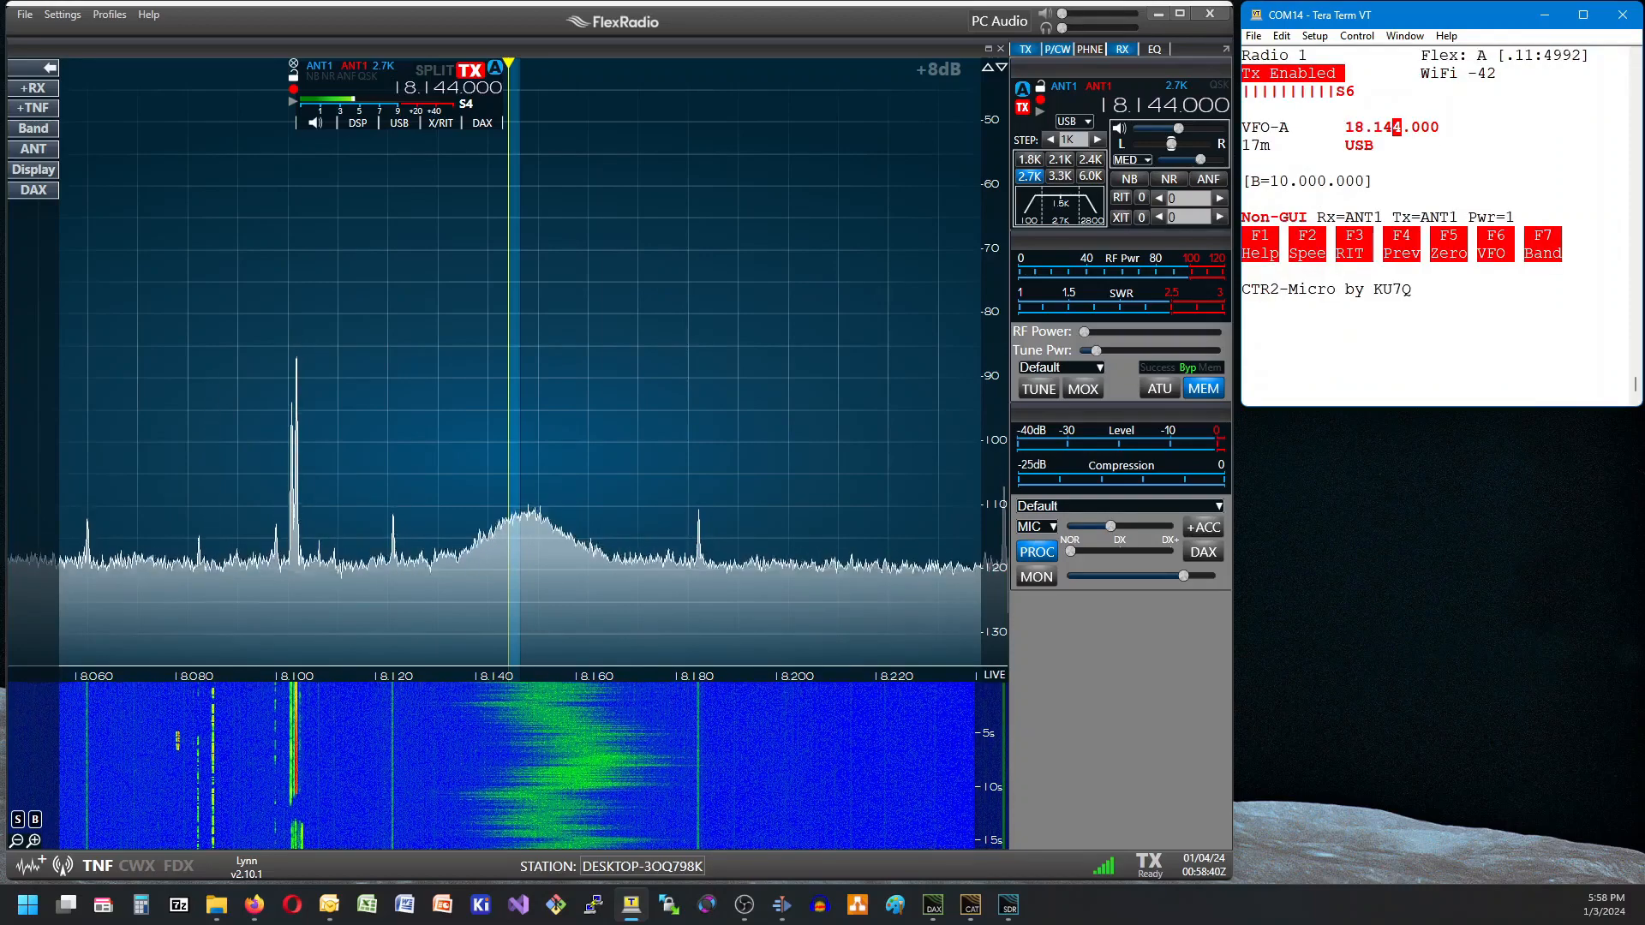
View the radio profiles in the configuration and keep Radio 1 selected.
key(Escape)
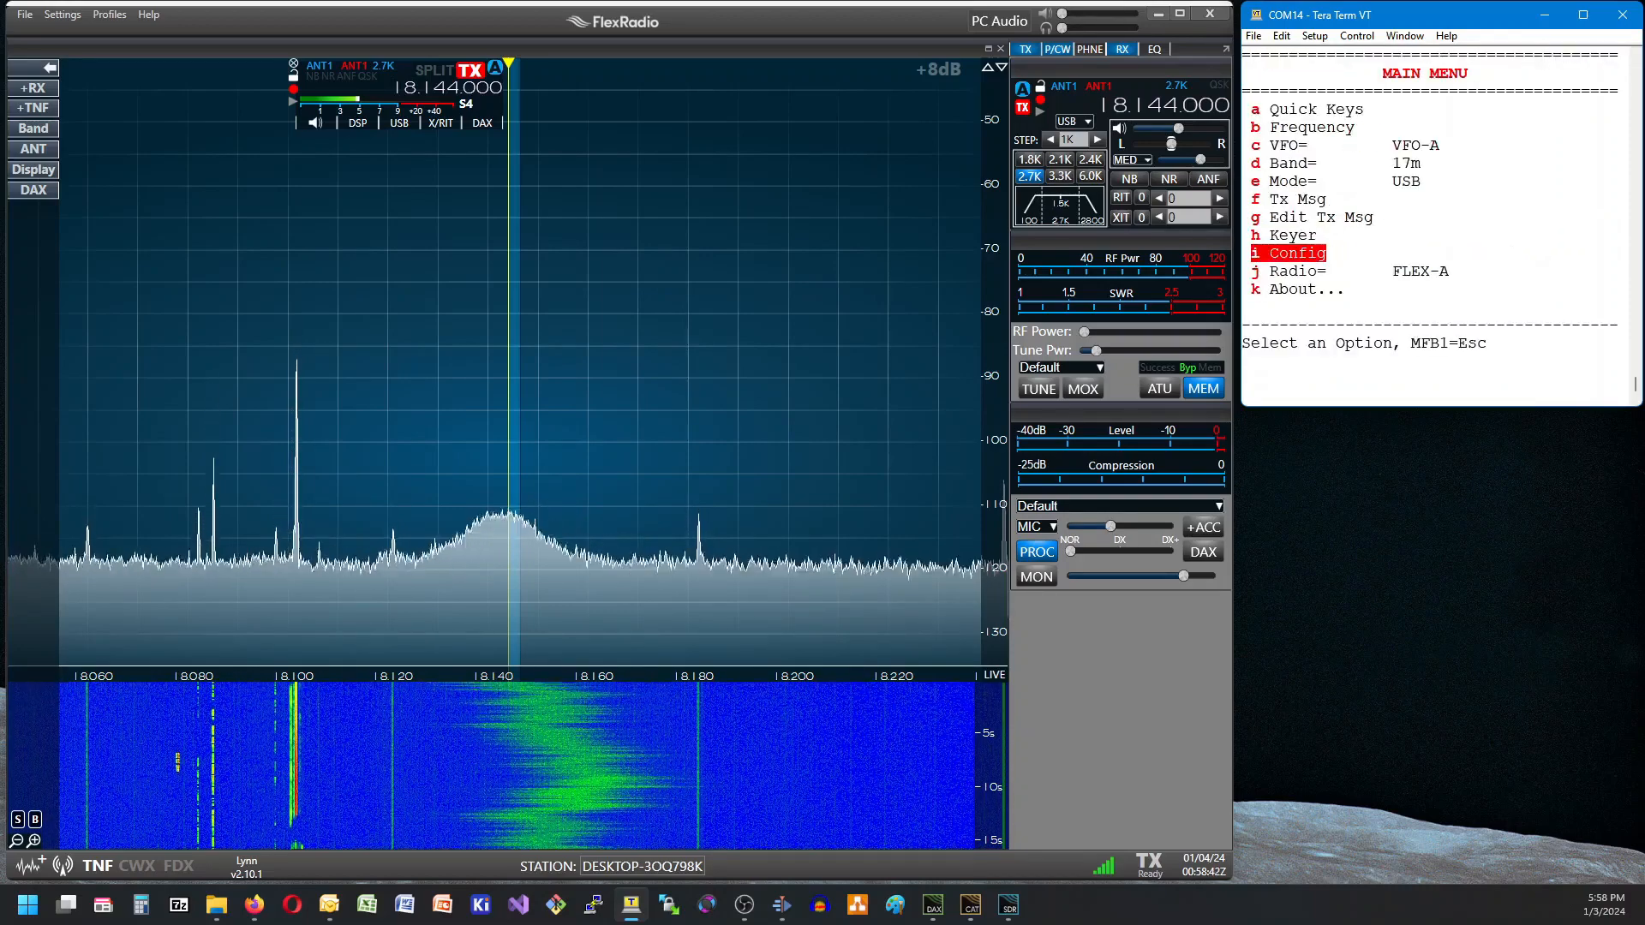
key(i)
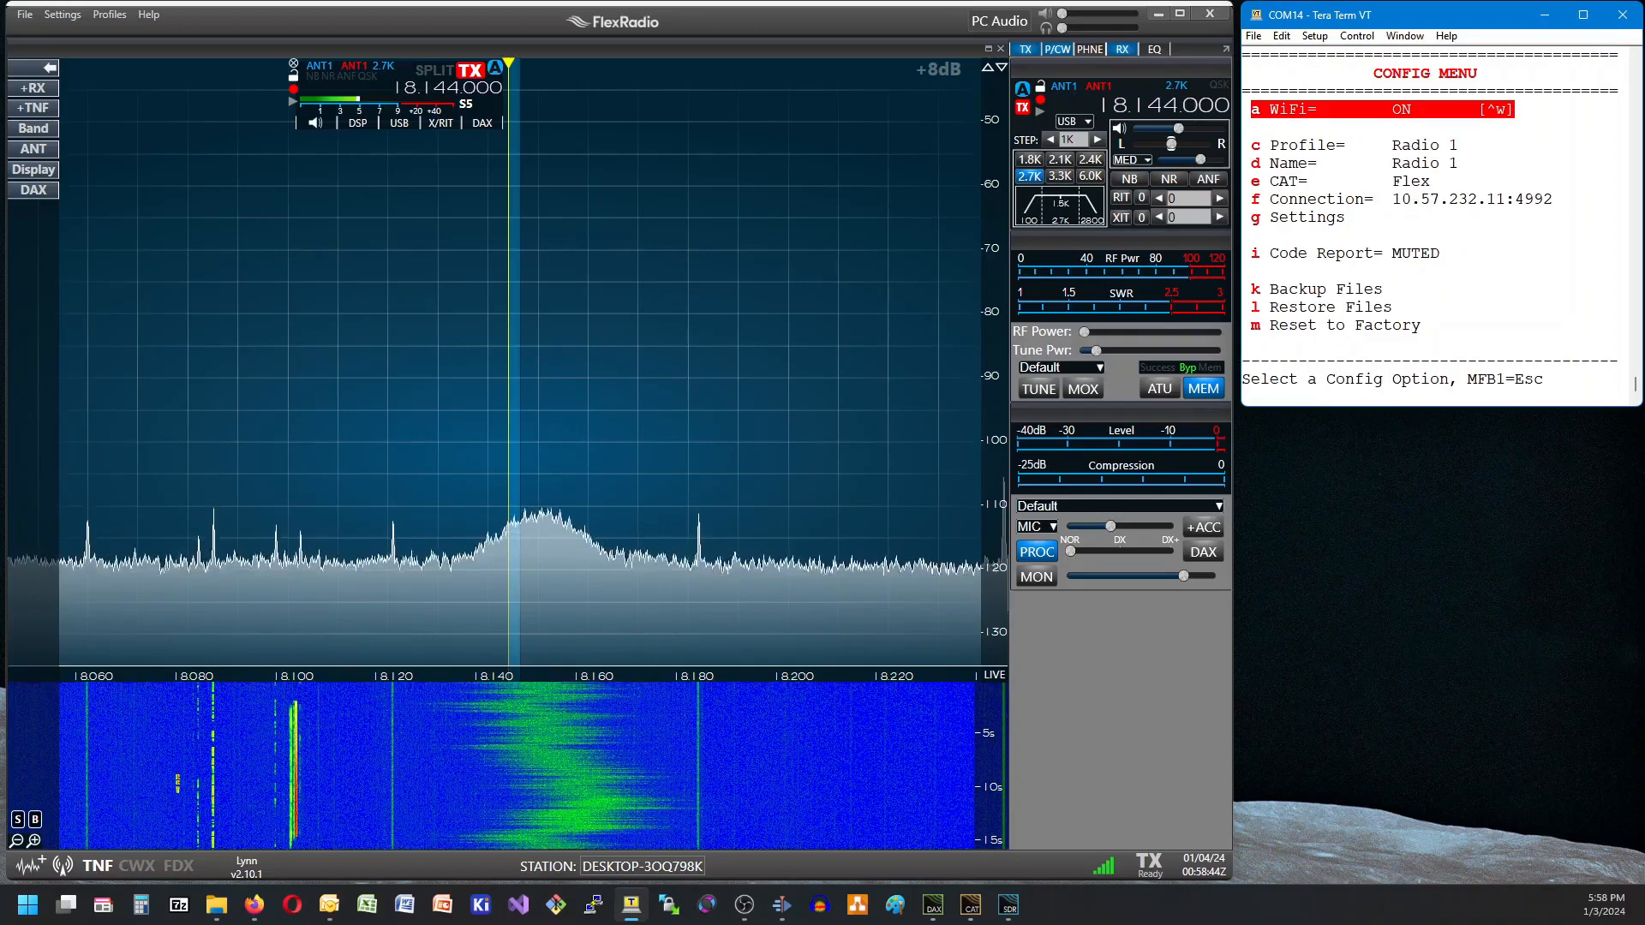
key(Down)
key(Return)
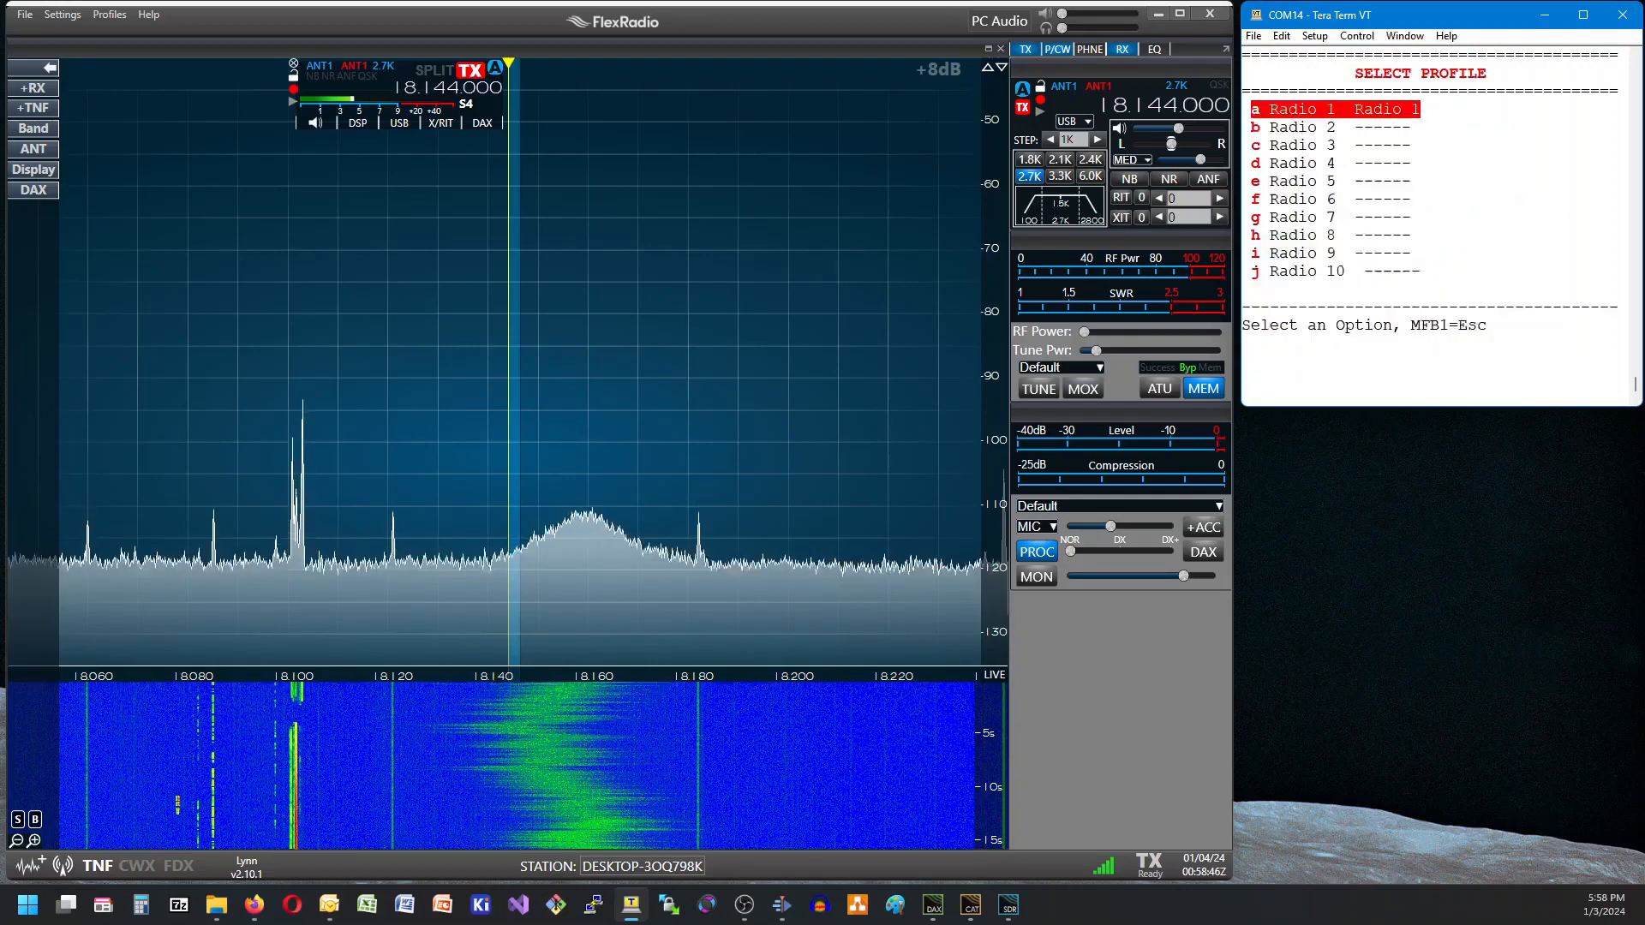
key(Return)
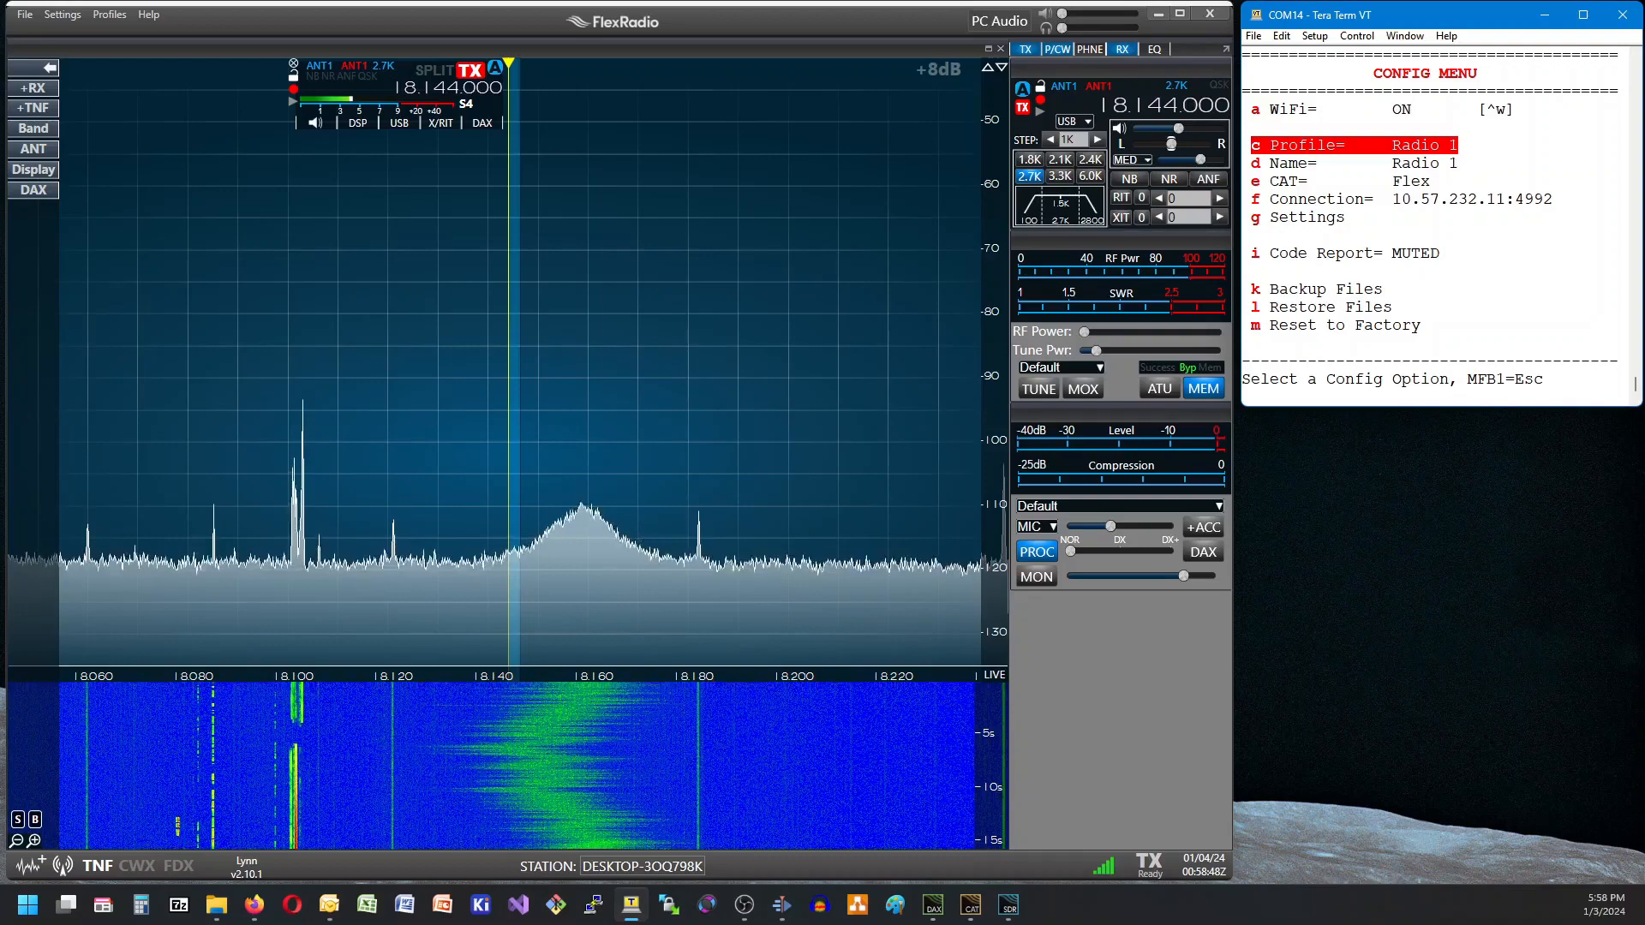
Review the CAT radio type and the CAT connection settings of the Radio 1 profile.
key(Down)
key(Down)
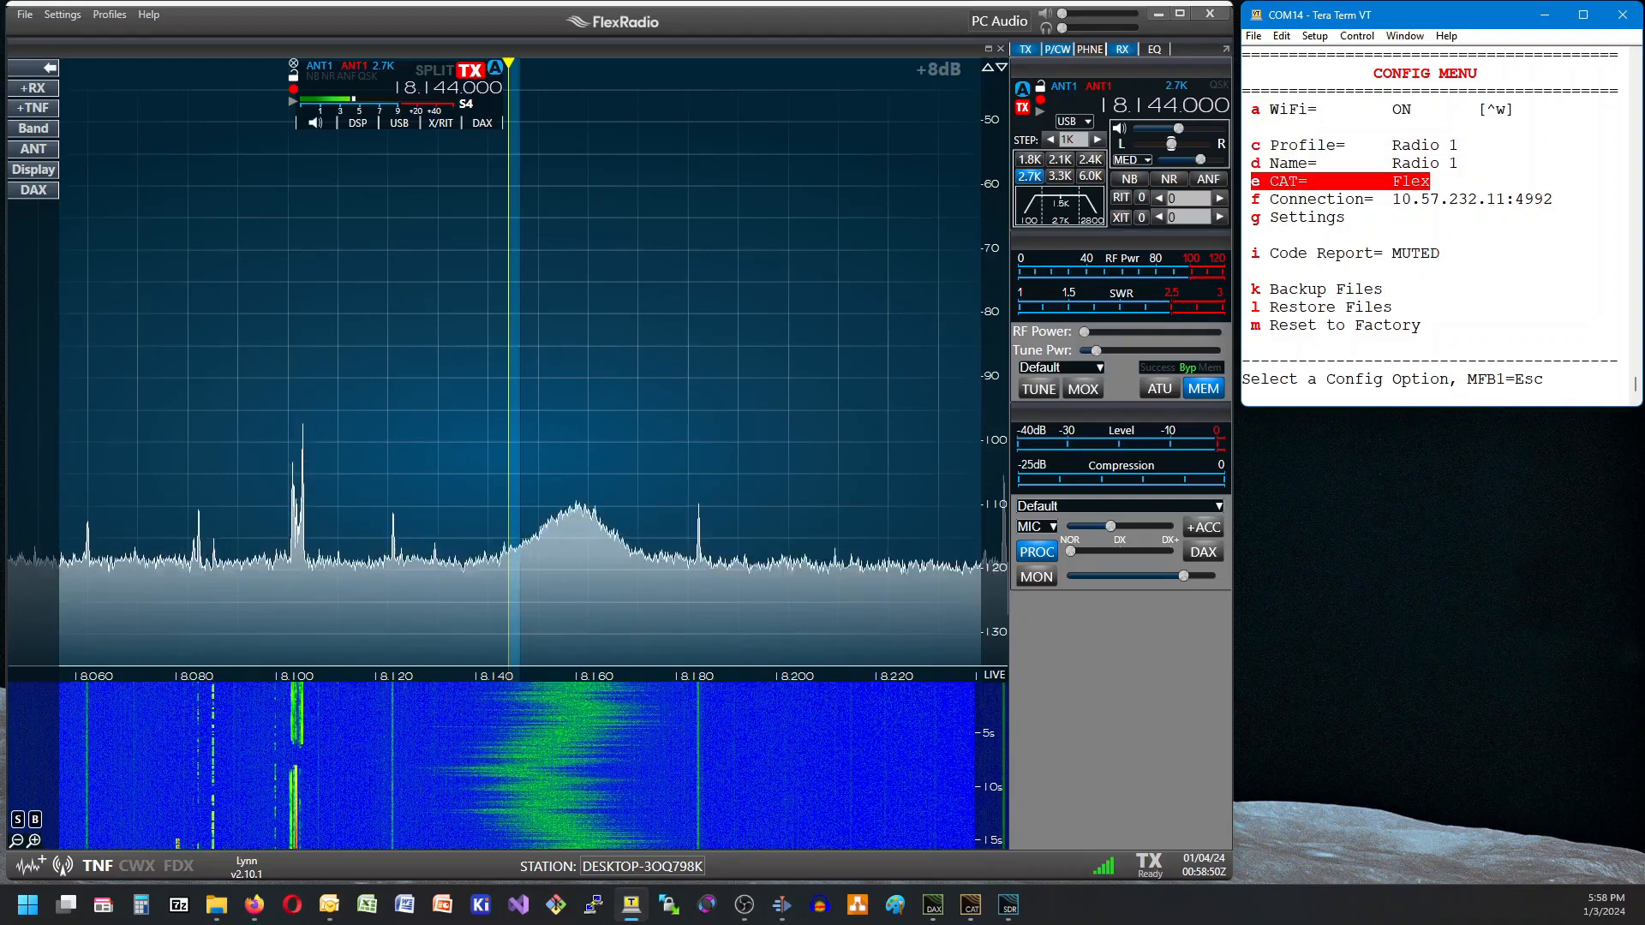
key(Return)
key(Return)
key(Down)
key(Return)
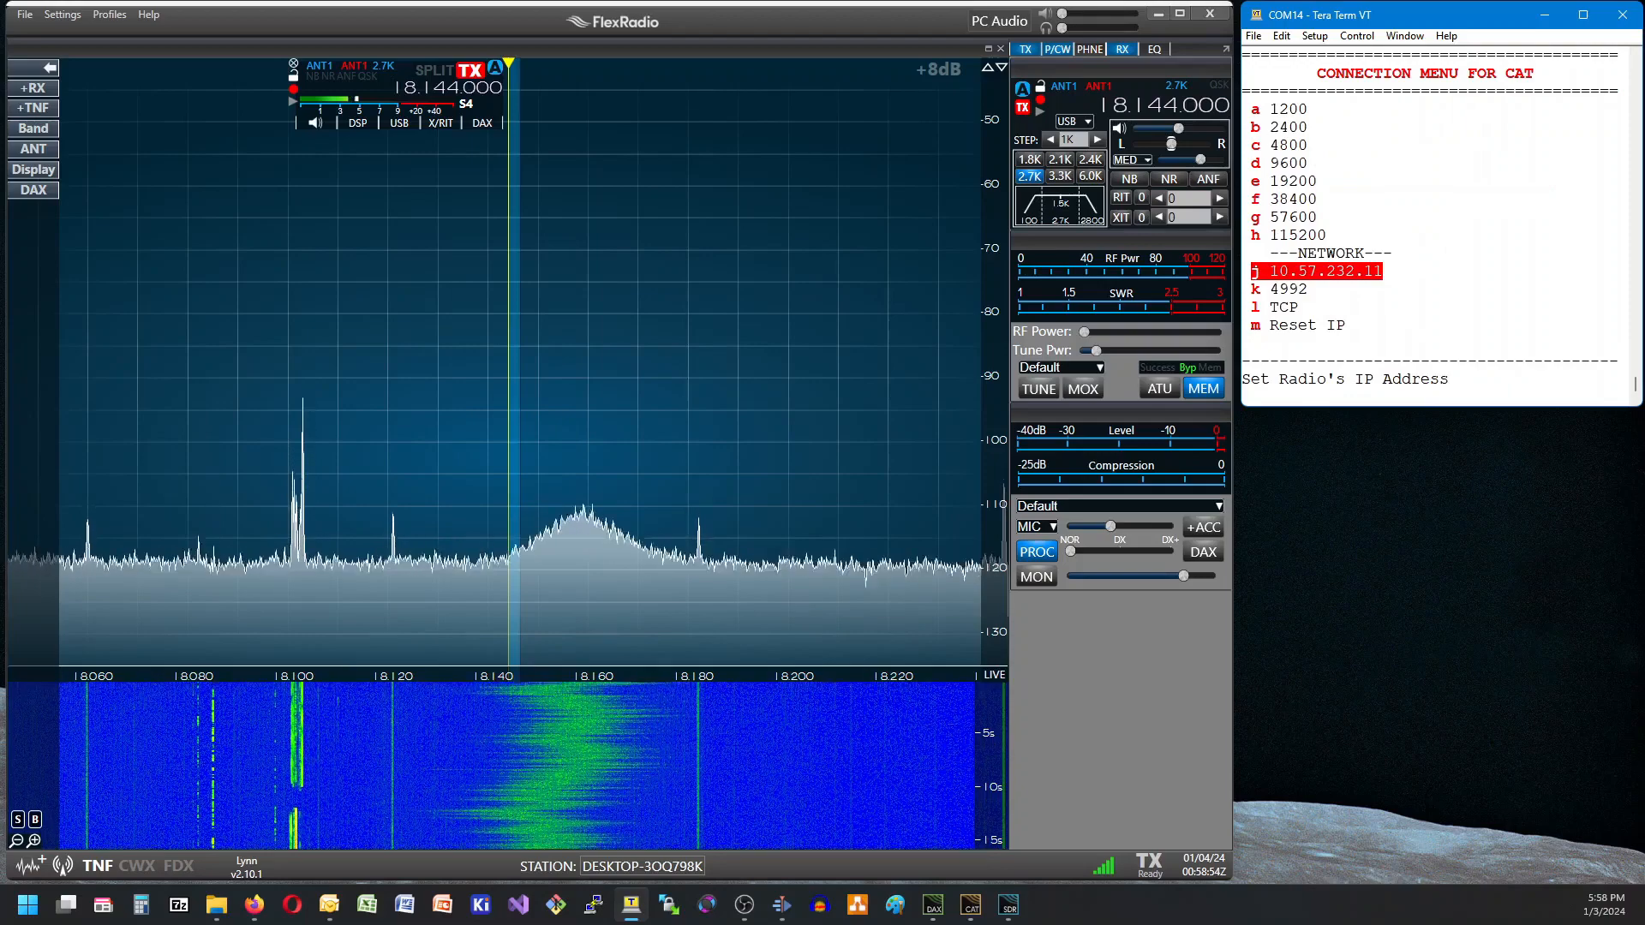
key(Escape)
Examine the Code Report options and the WiFi configuration settings.
key(Down)
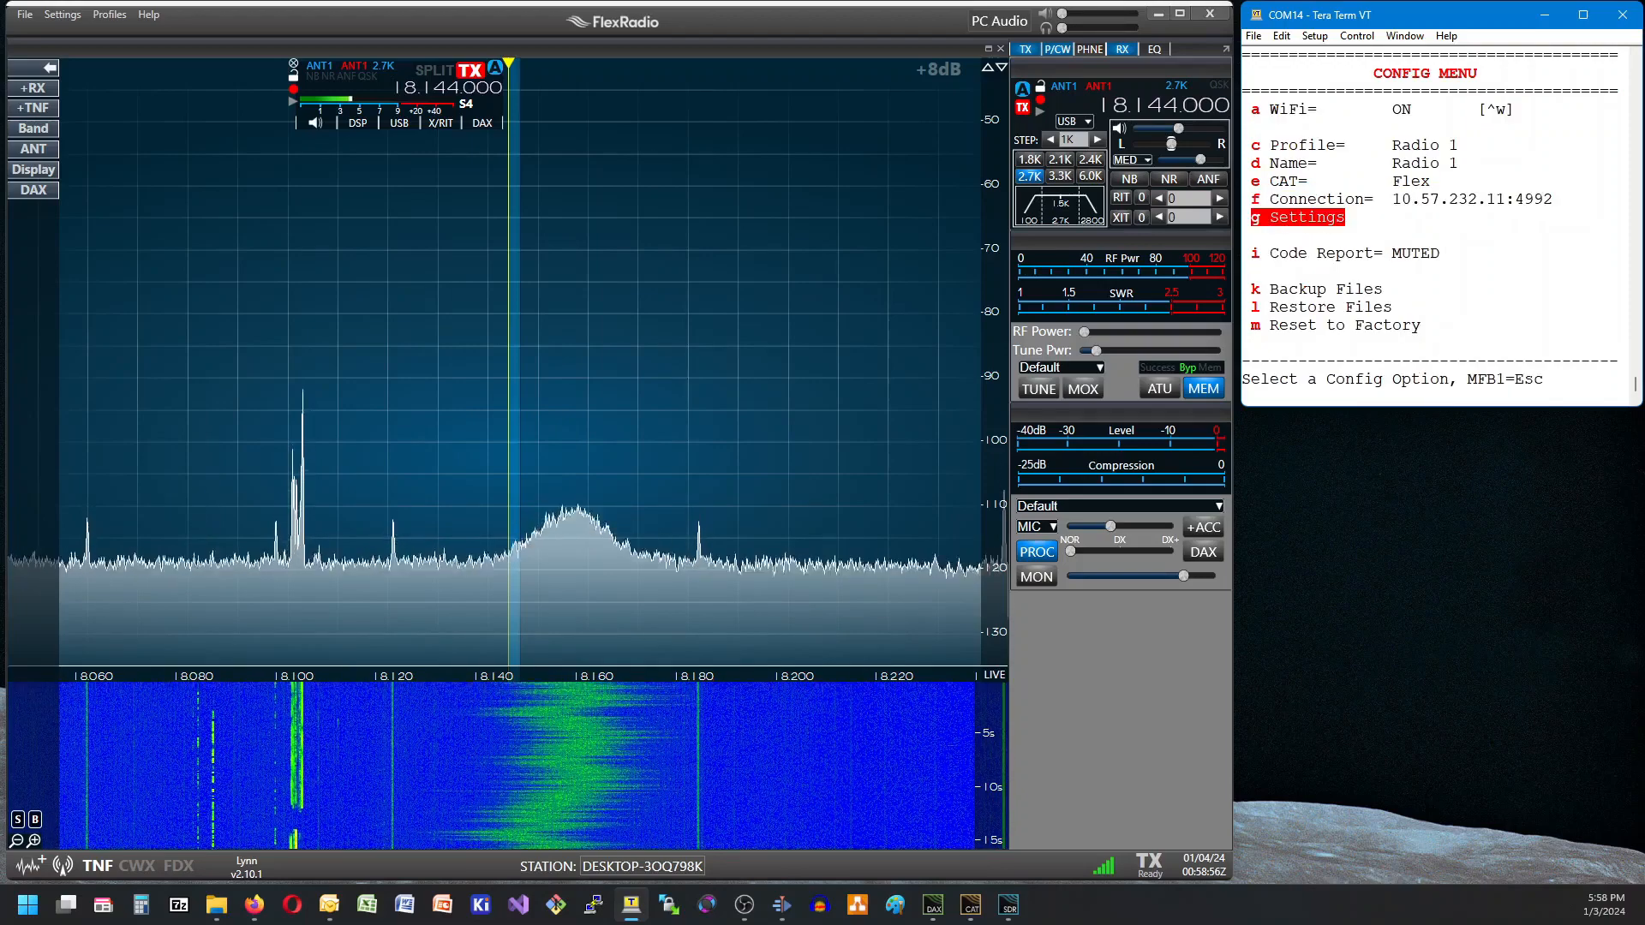
key(Down)
key(Return)
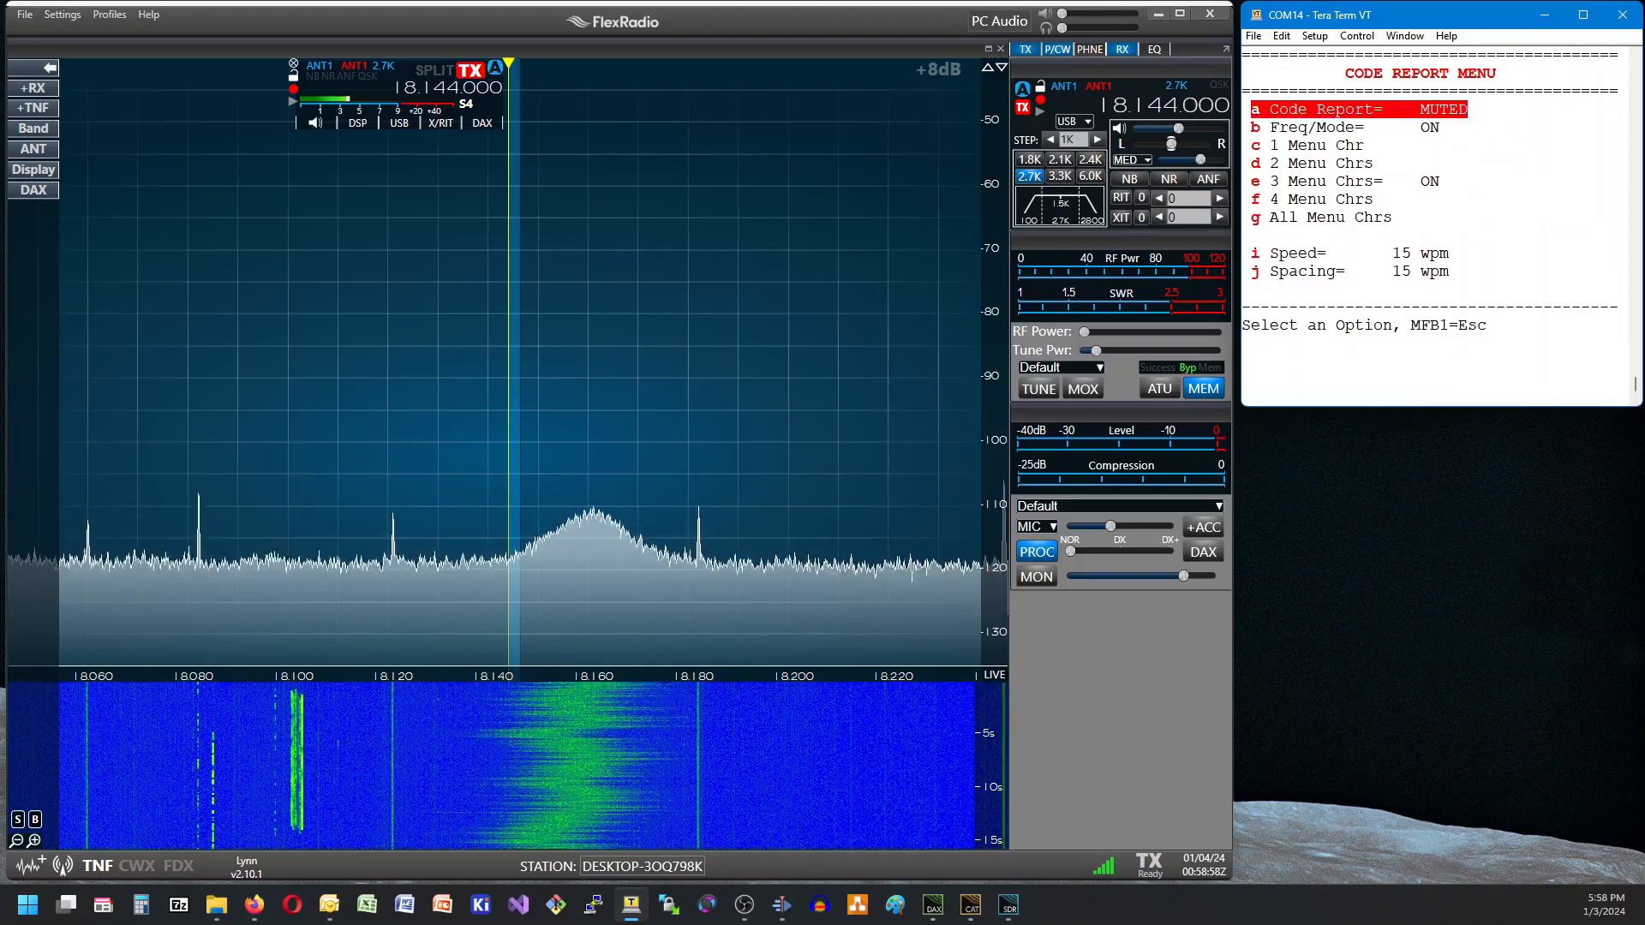
key(Escape)
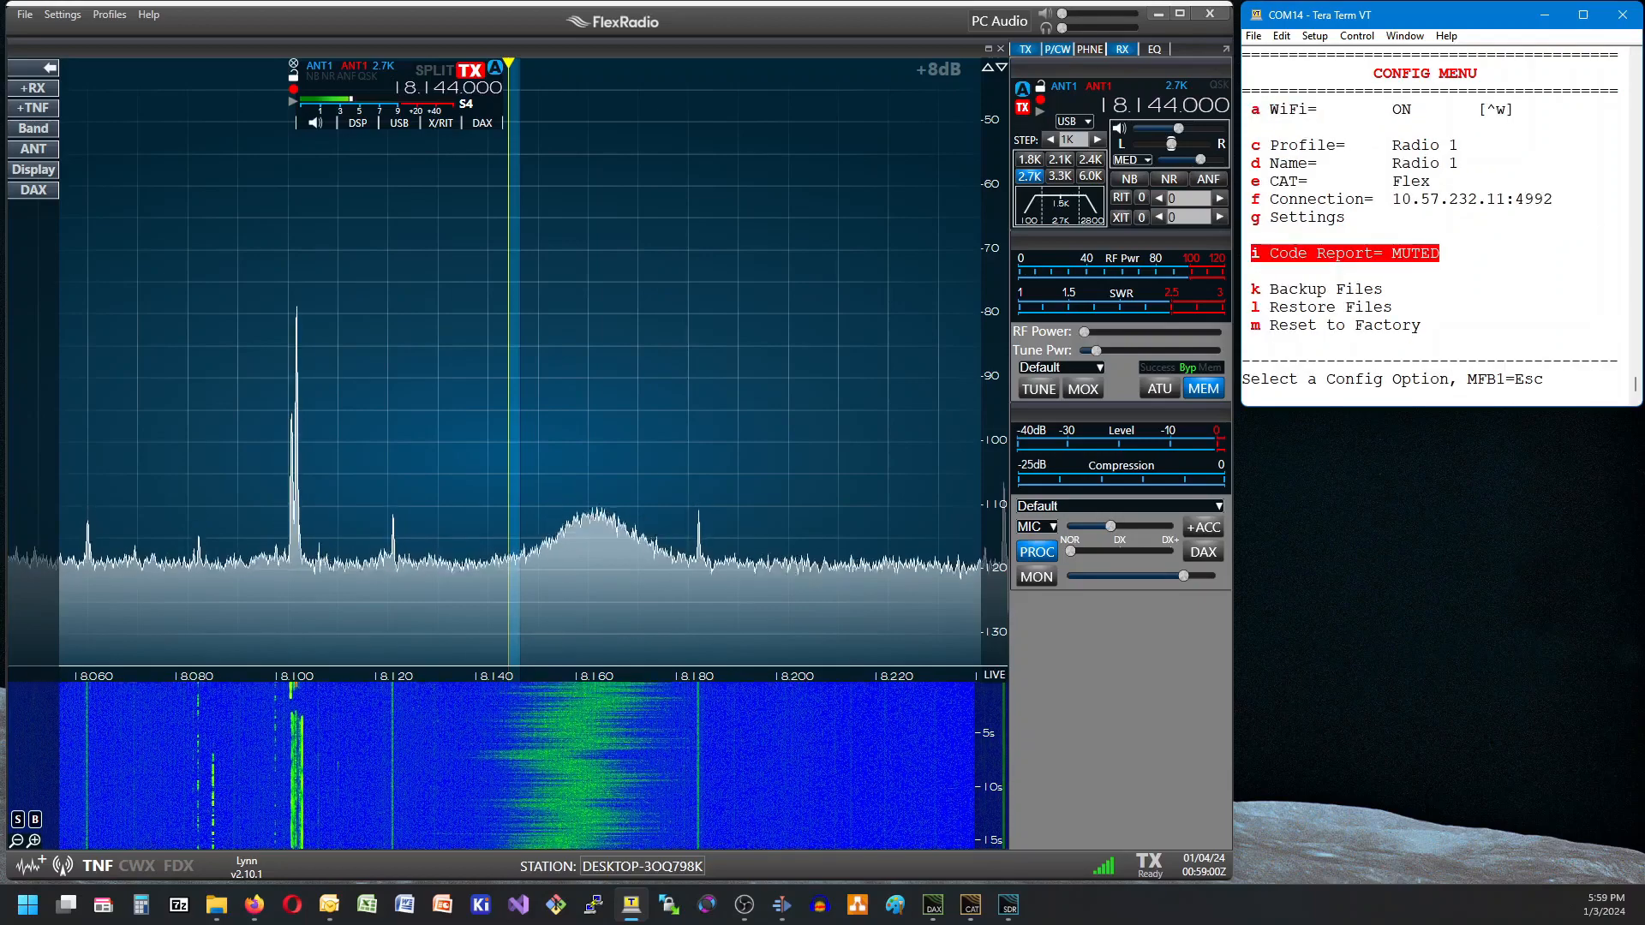
key(Escape)
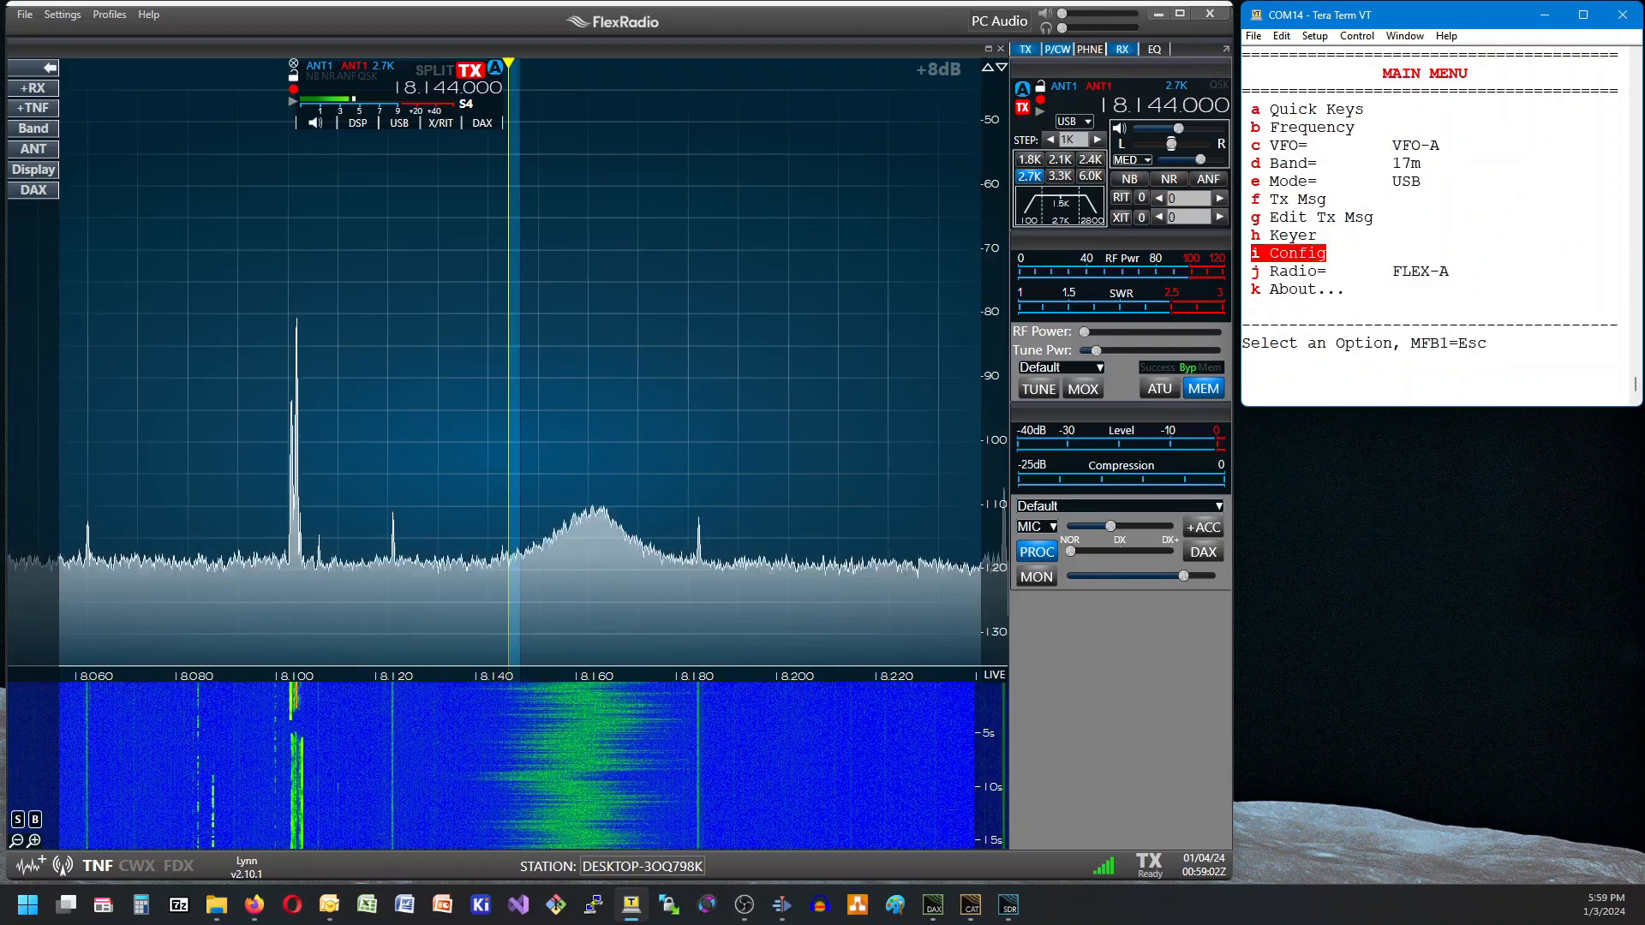
key(Escape)
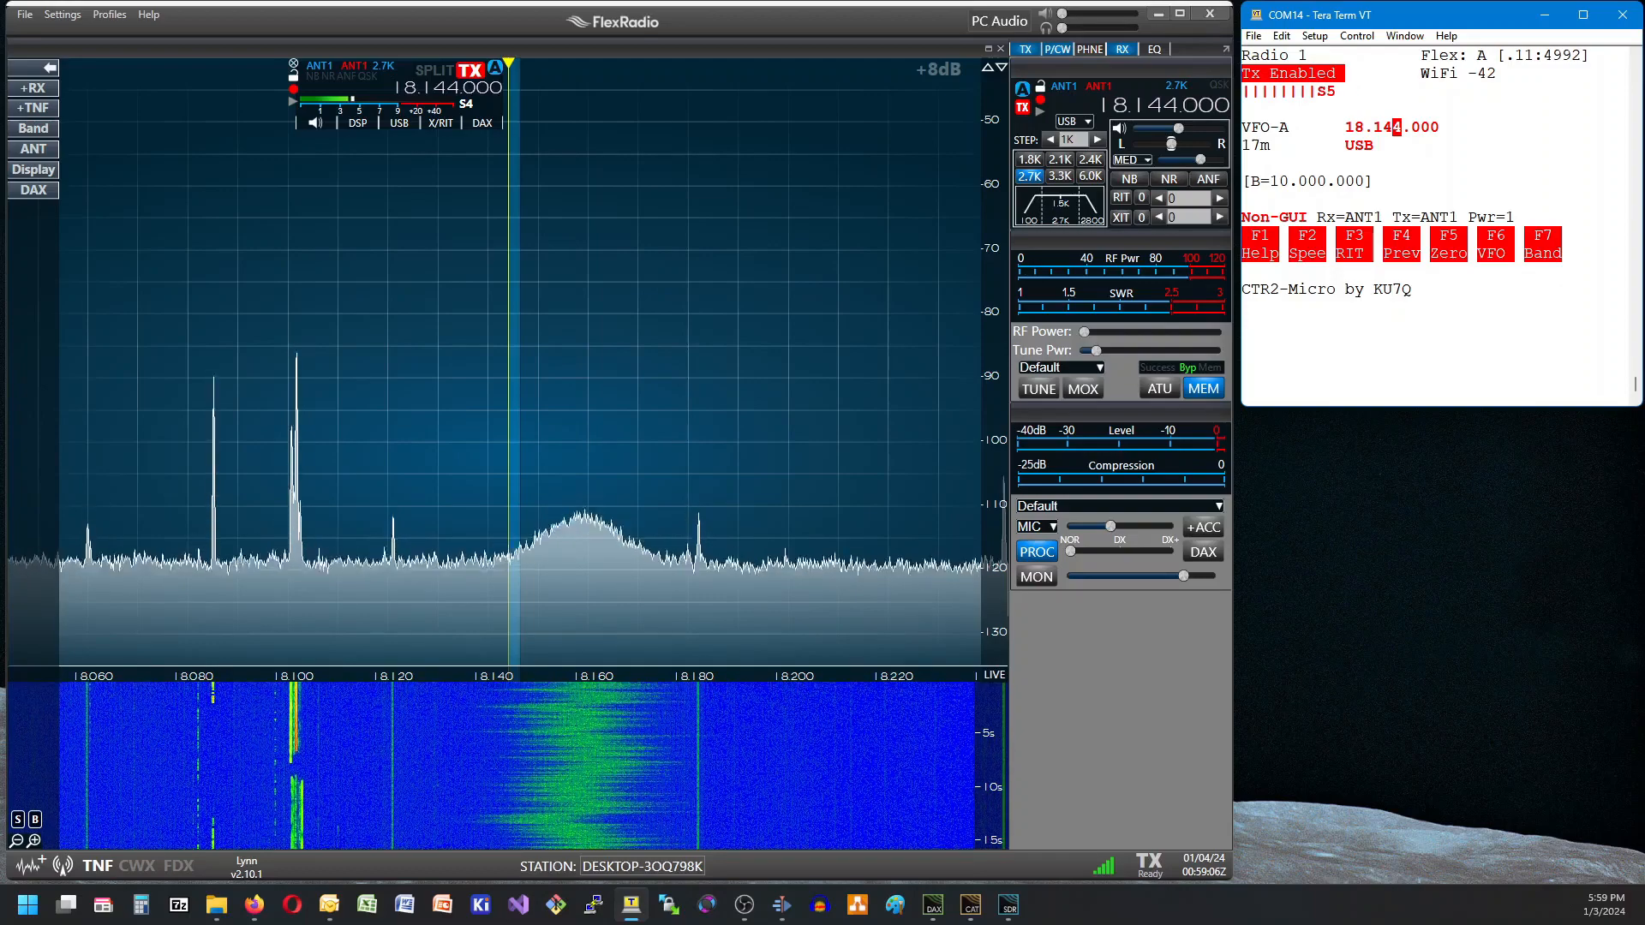
key(ctrl+w)
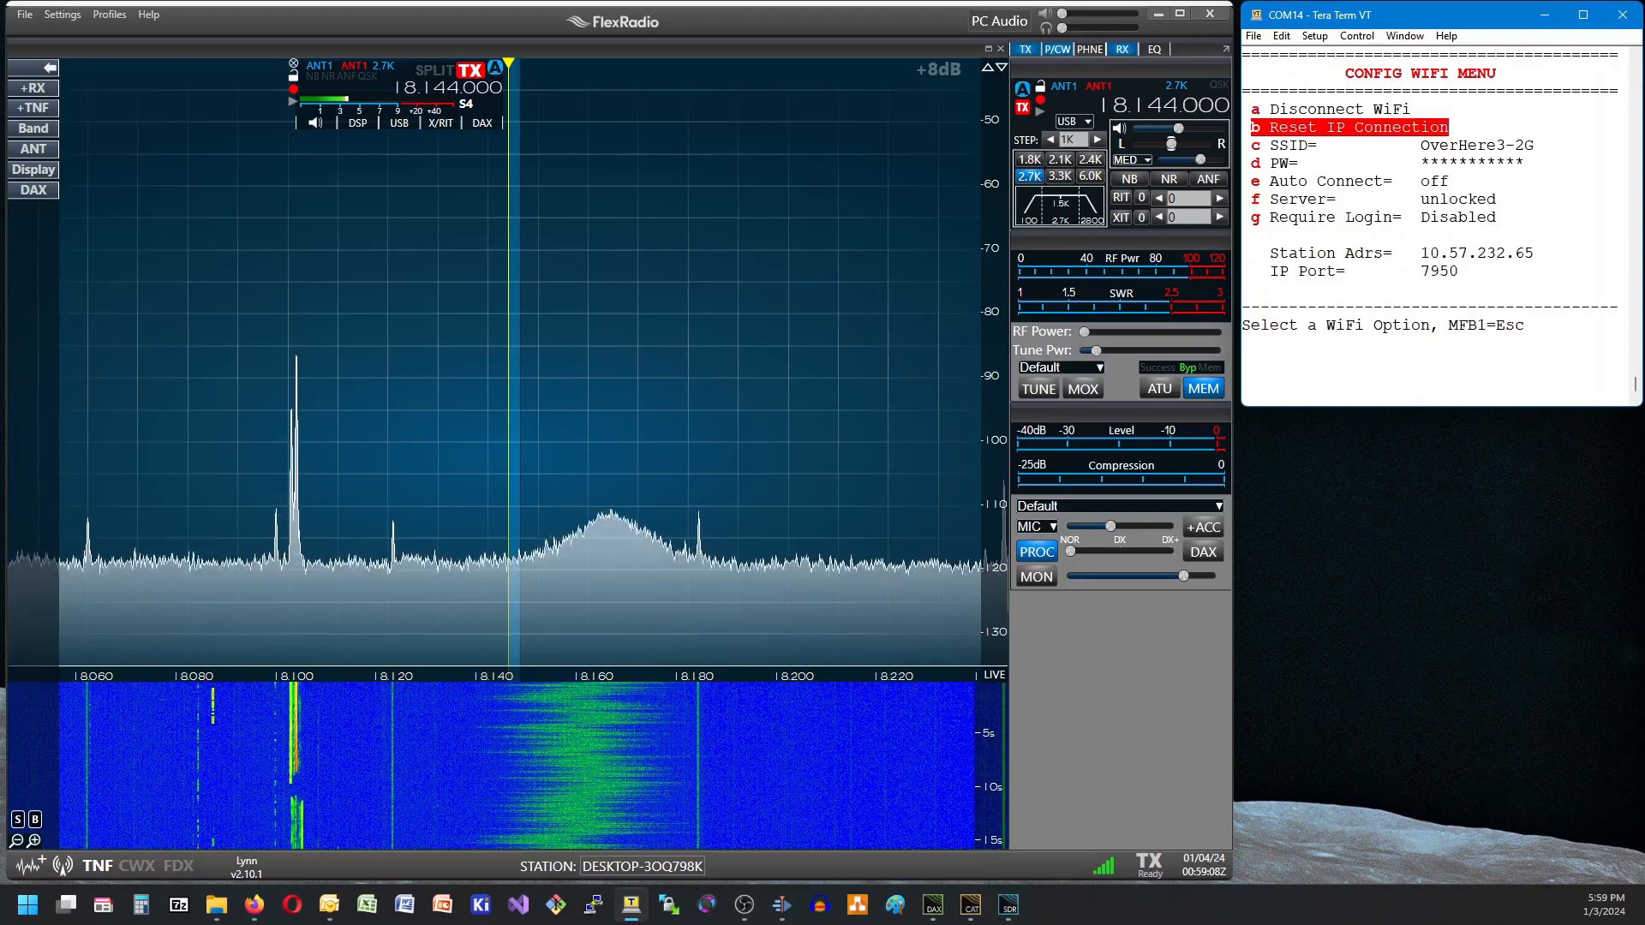
key(Escape)
Set the FLEX-A radio's tune power output to 13 W.
key(Return)
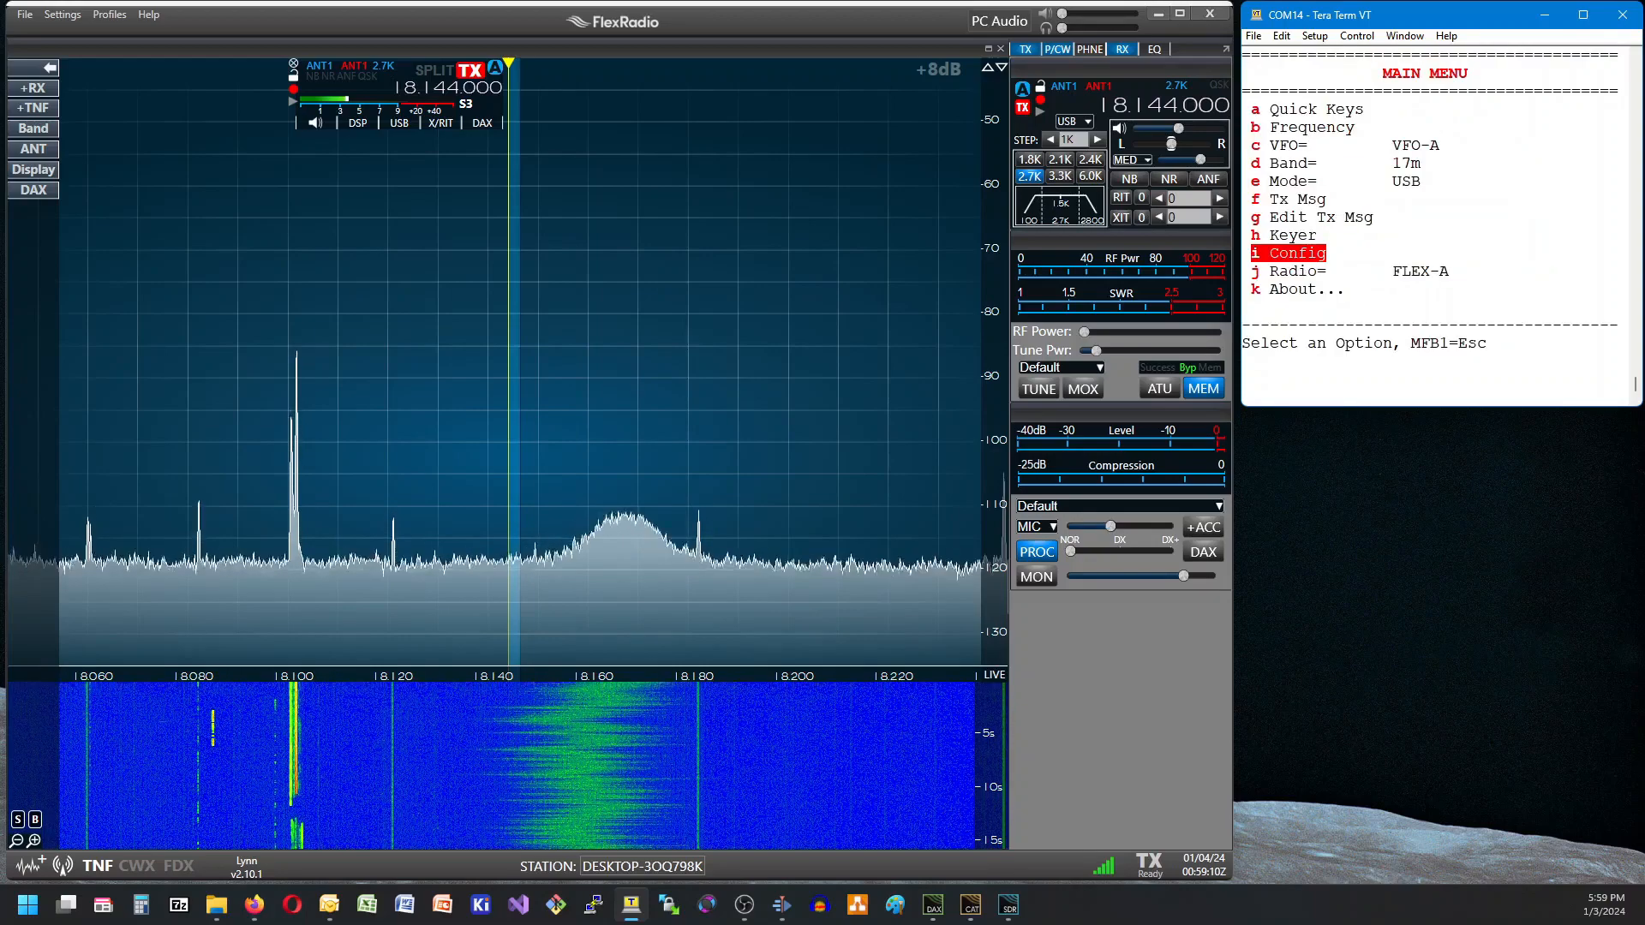
key(Down)
key(Return)
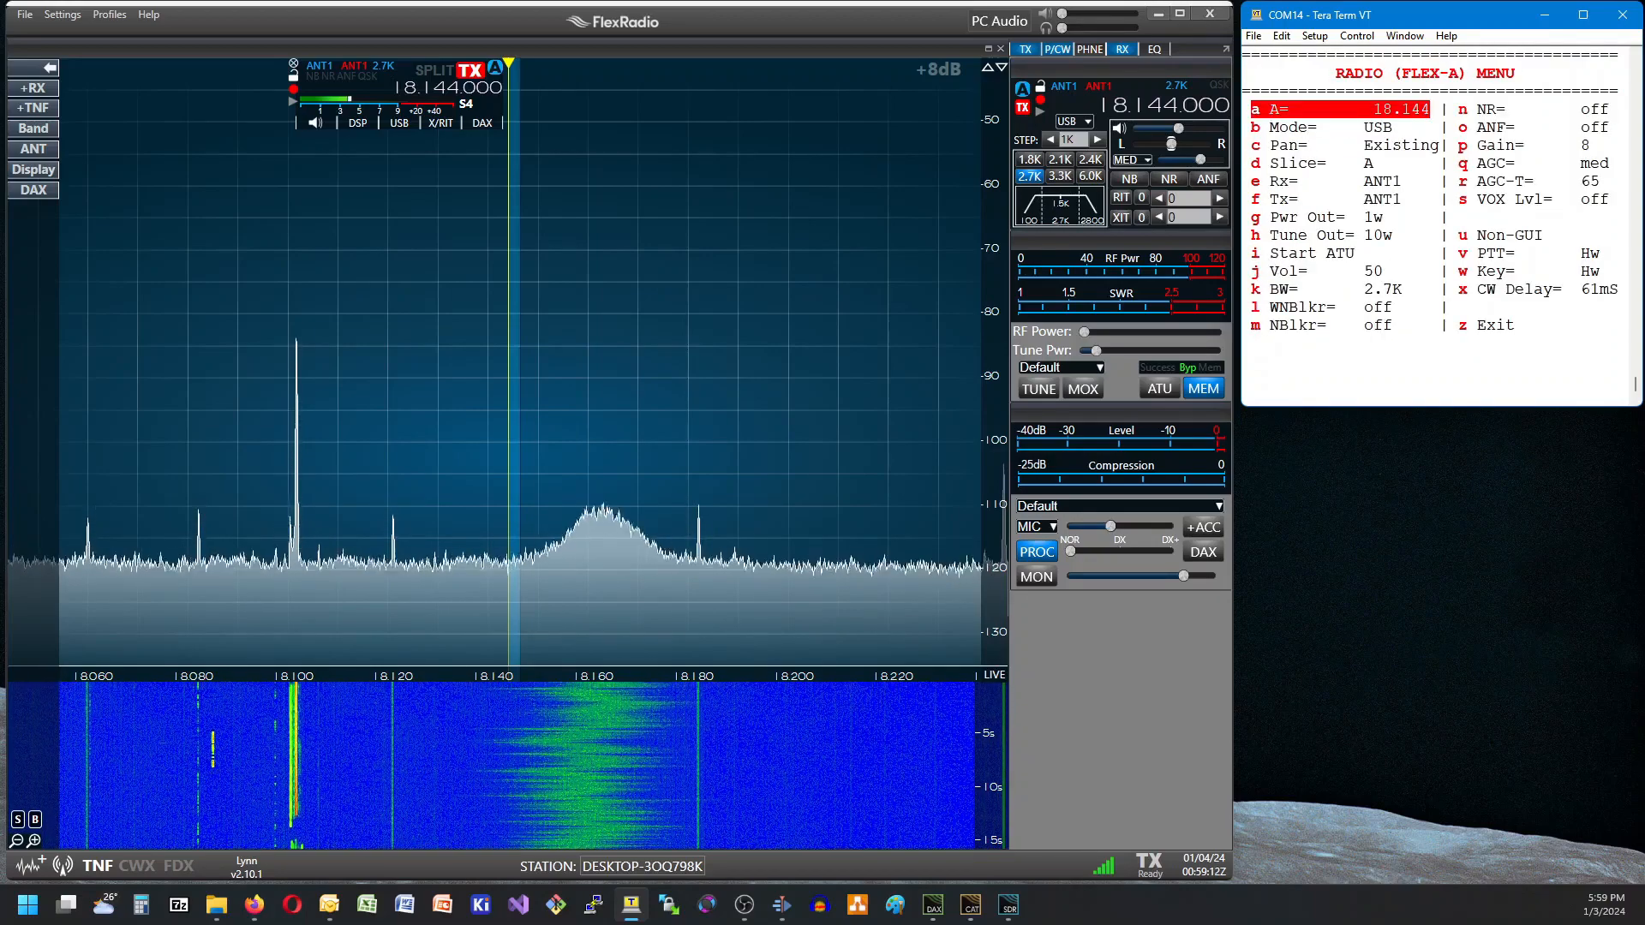
key(Down)
key(Down)
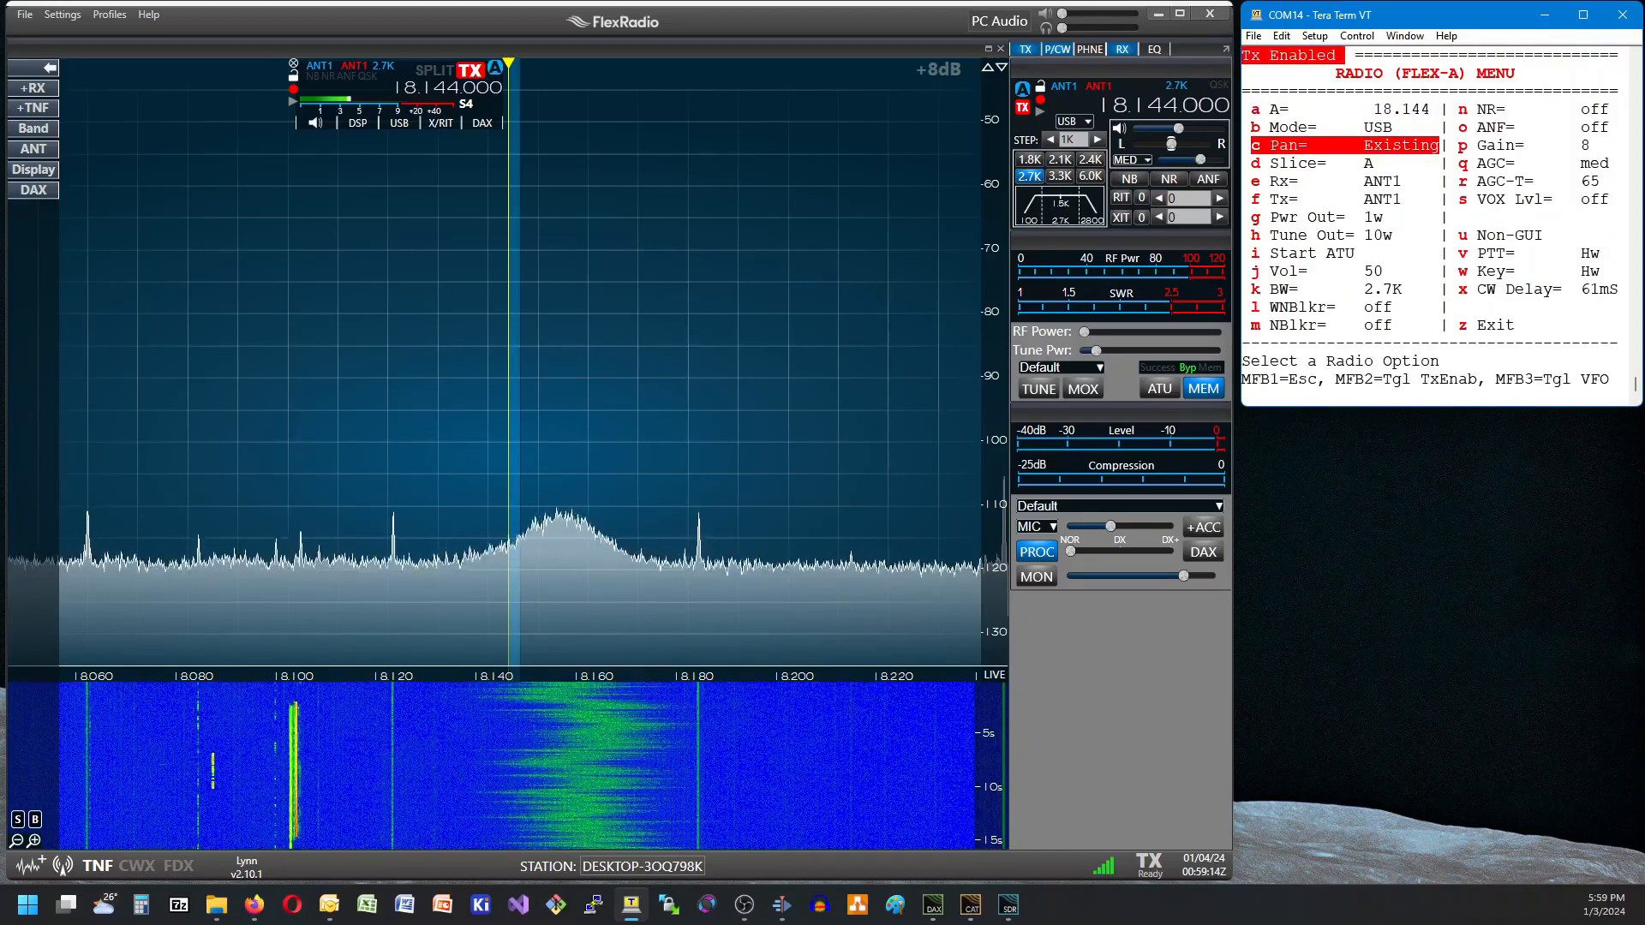
key(Down)
key(Down)
key(Down)
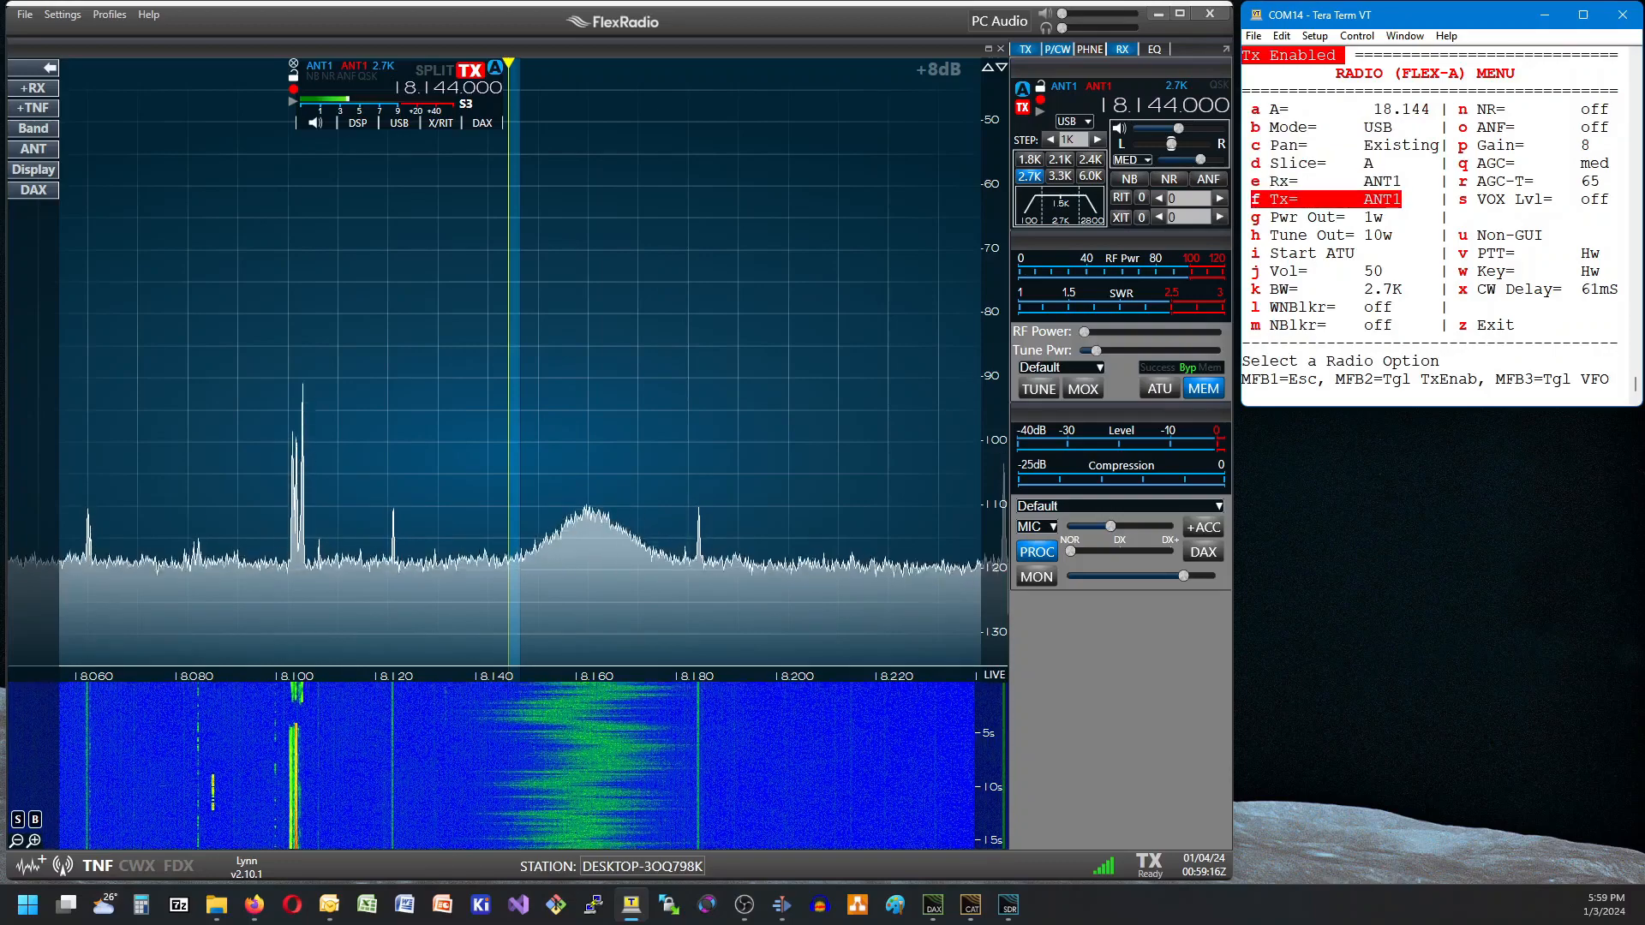
key(Down)
key(Down)
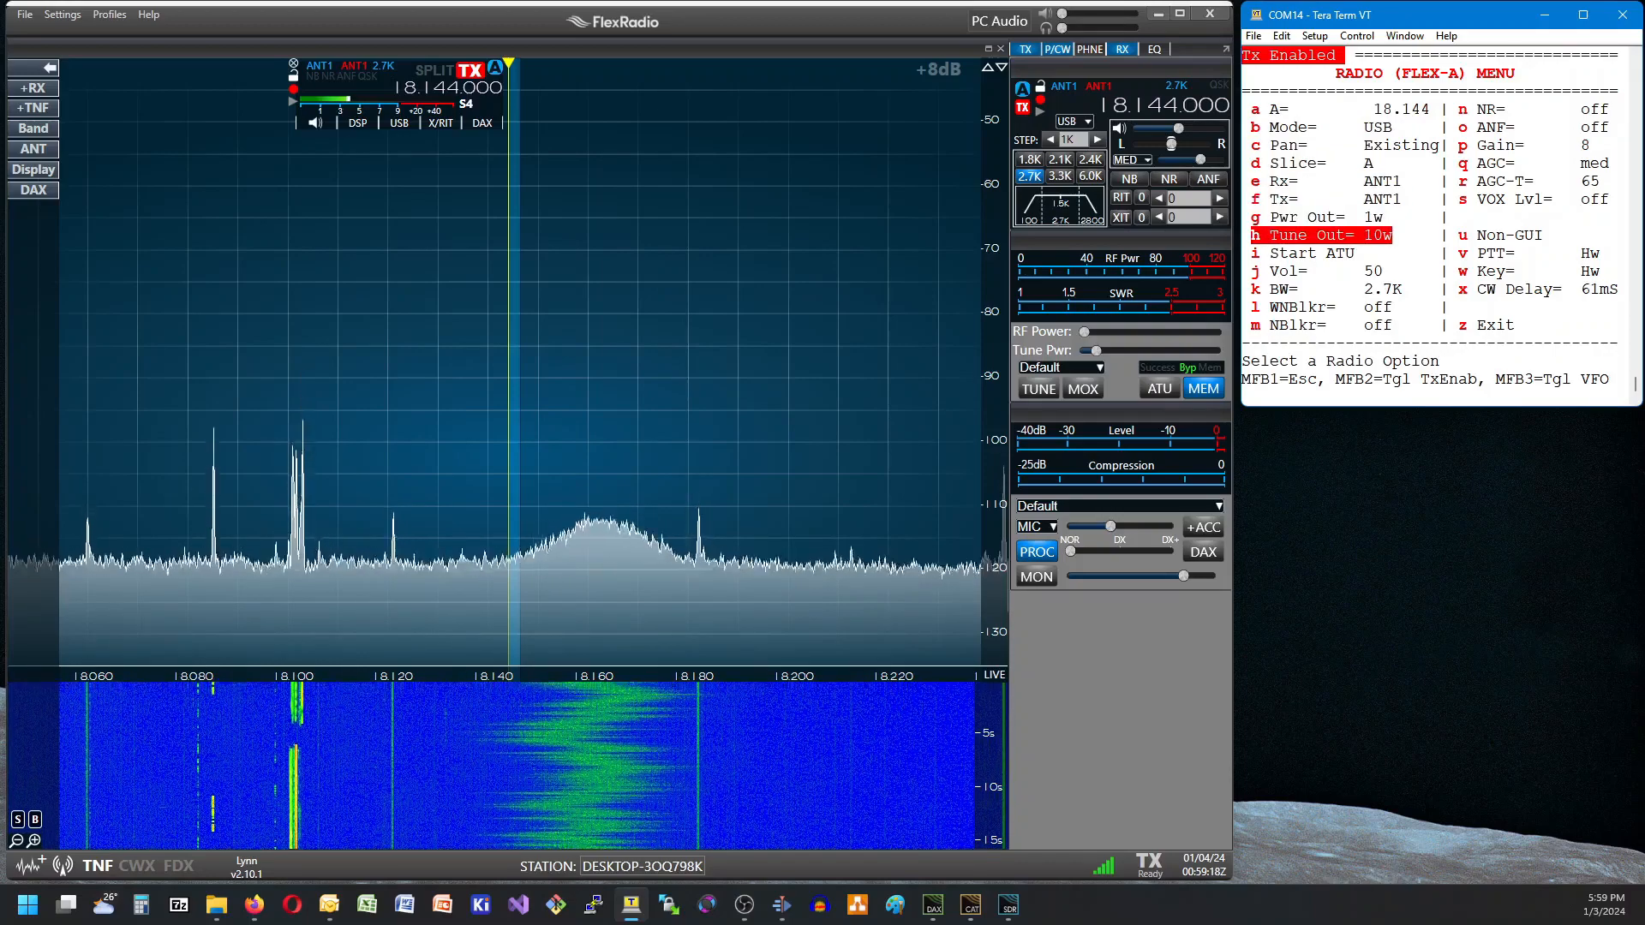
key(Return)
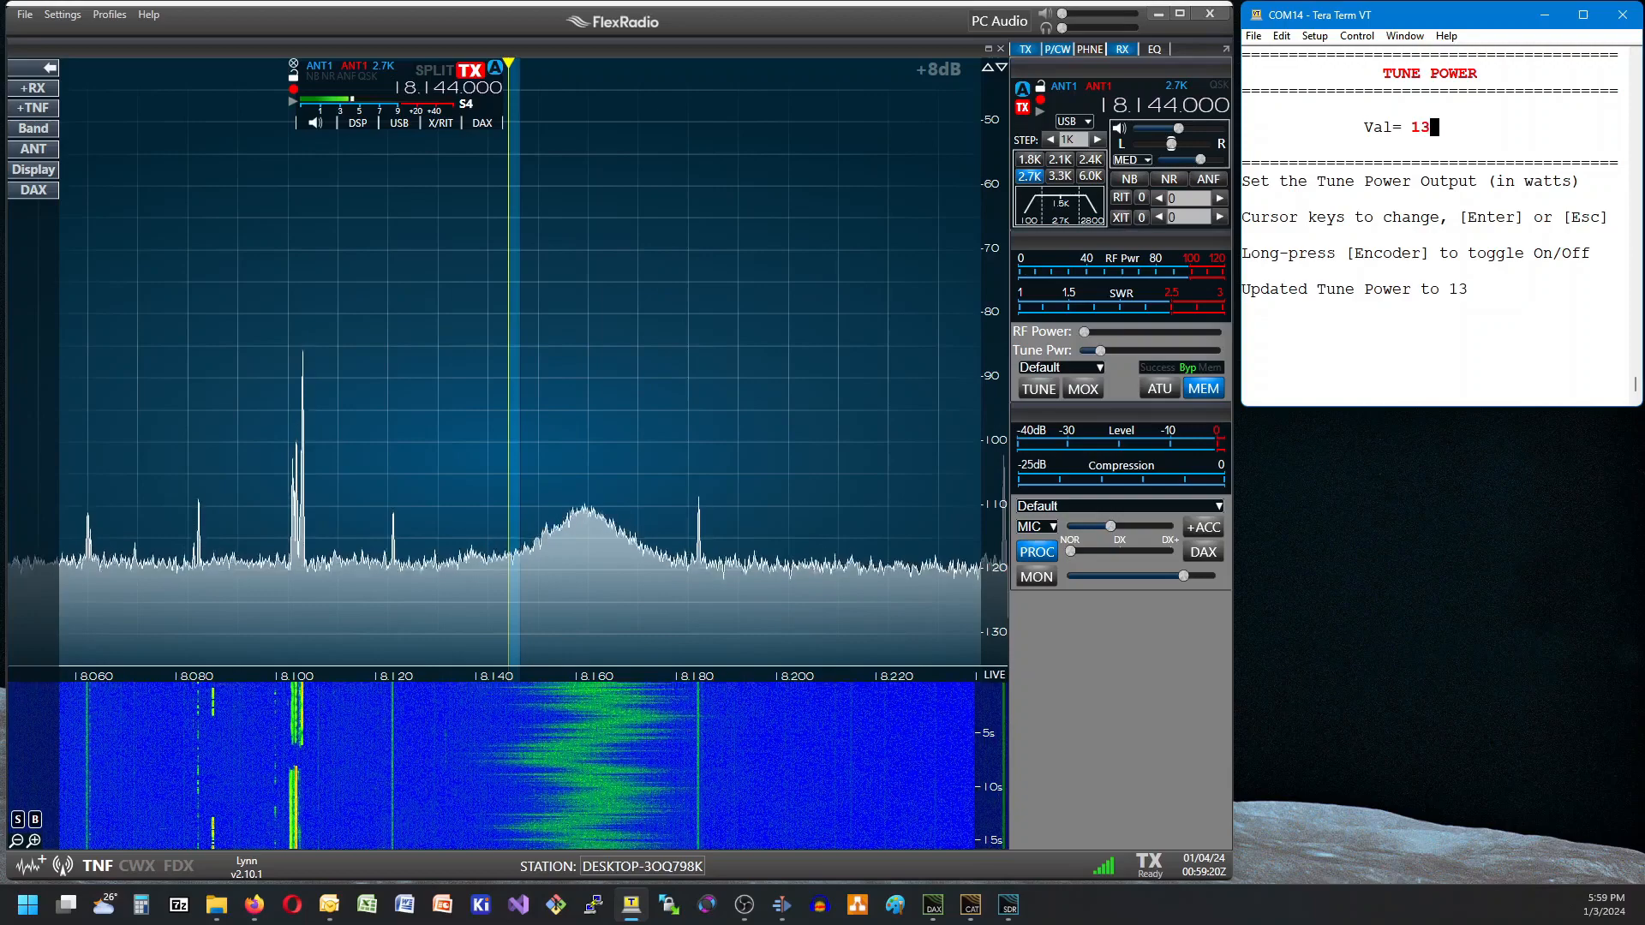